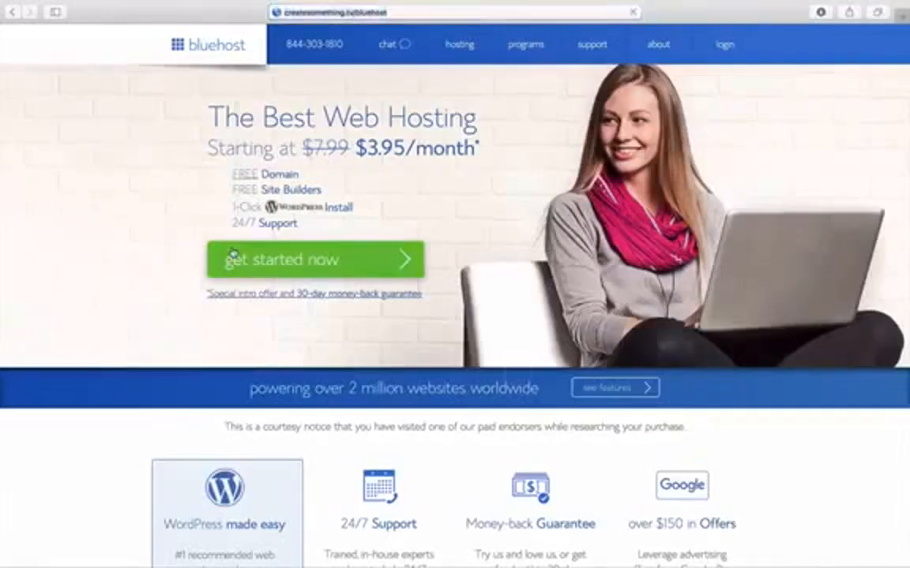
# - Start the Bluehost hosting signup from the homepage's 'get started now' offer
pyautogui.click(382, 251)
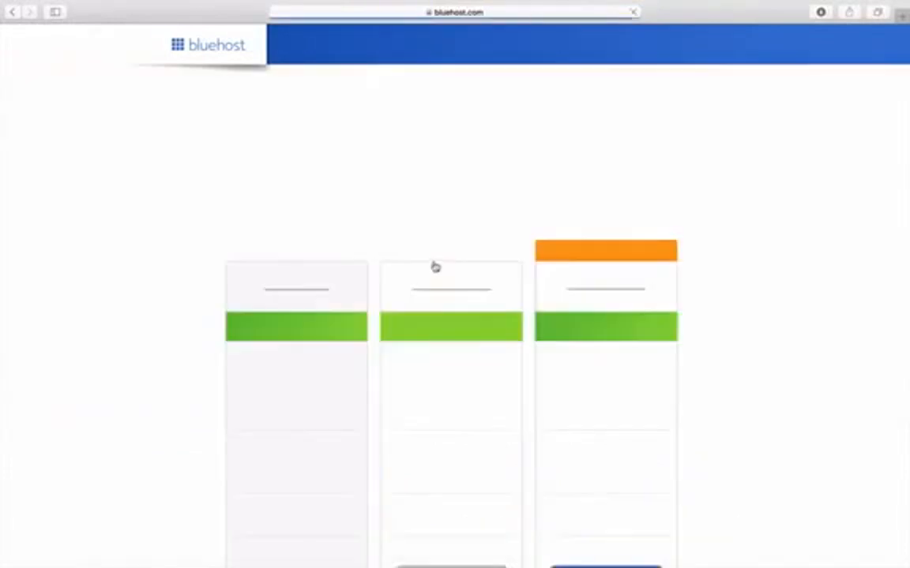
# - Choose the plus hosting plan on the Bluehost pricing page
pyautogui.scroll(-3, 757, 281)
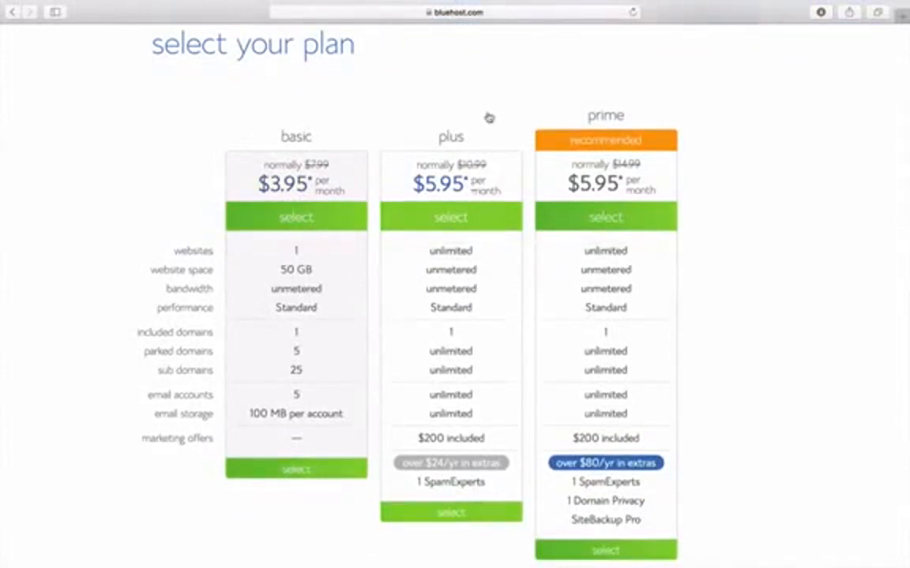
pyautogui.scroll(-2, 487, 117)
pyautogui.click(471, 481)
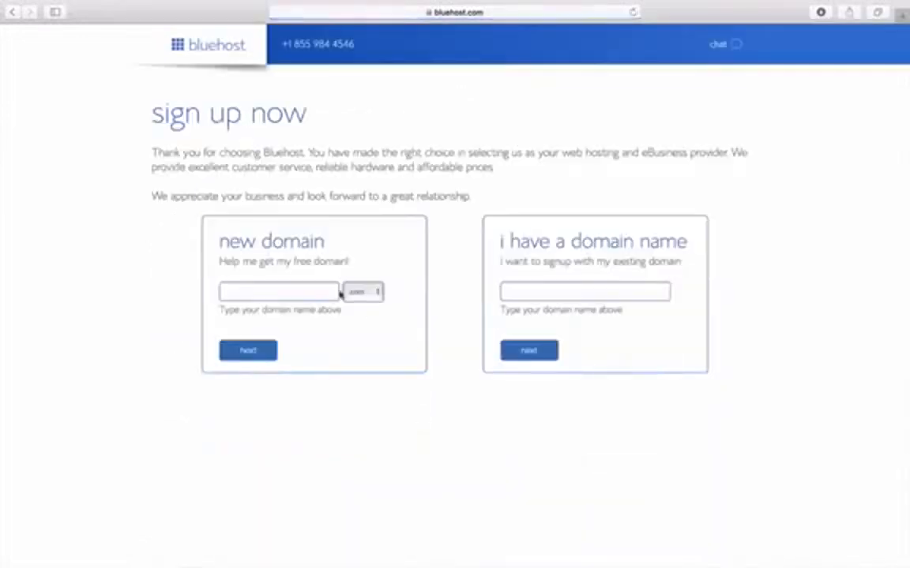
# - Enter and submit 'colewebbmedia2' as the new .com domain name
pyautogui.click(297, 299)
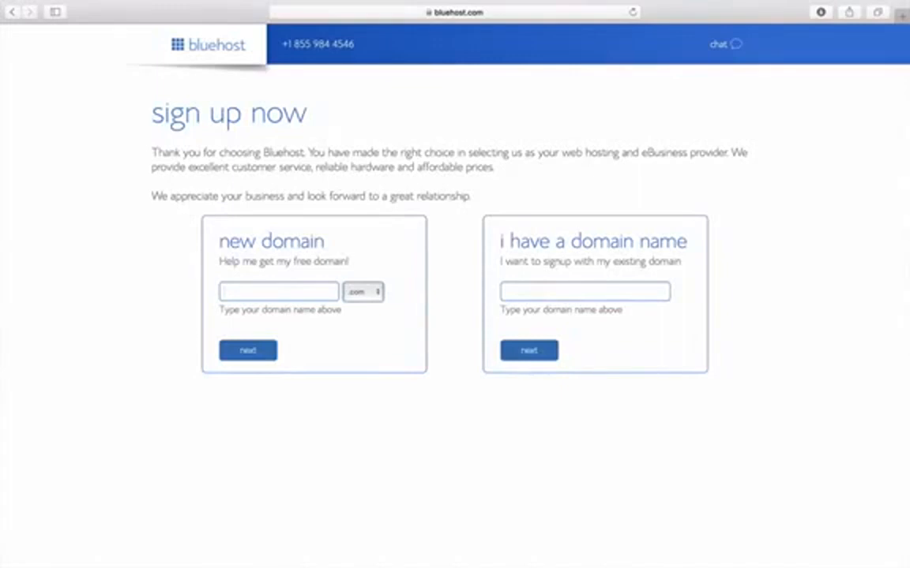
pyautogui.write('colewebbmedia2')
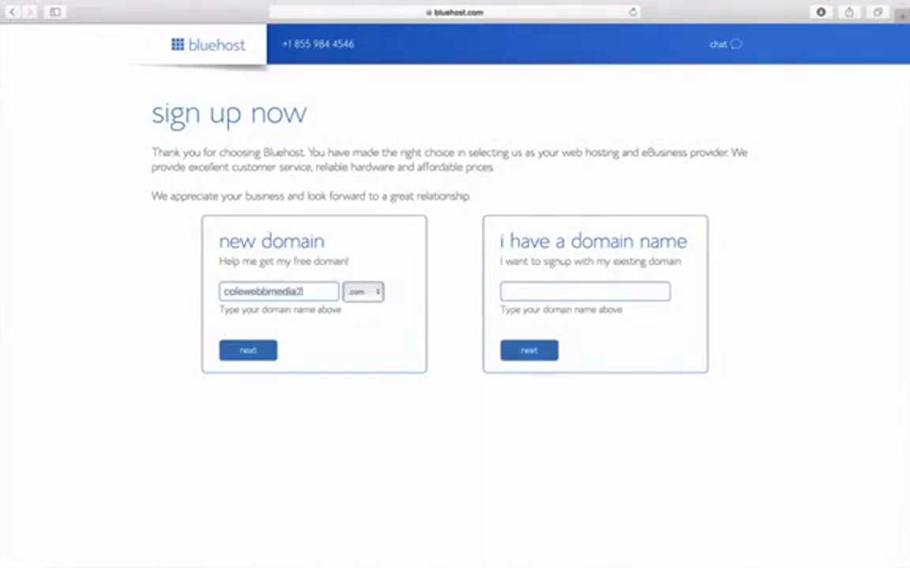
pyautogui.click(240, 350)
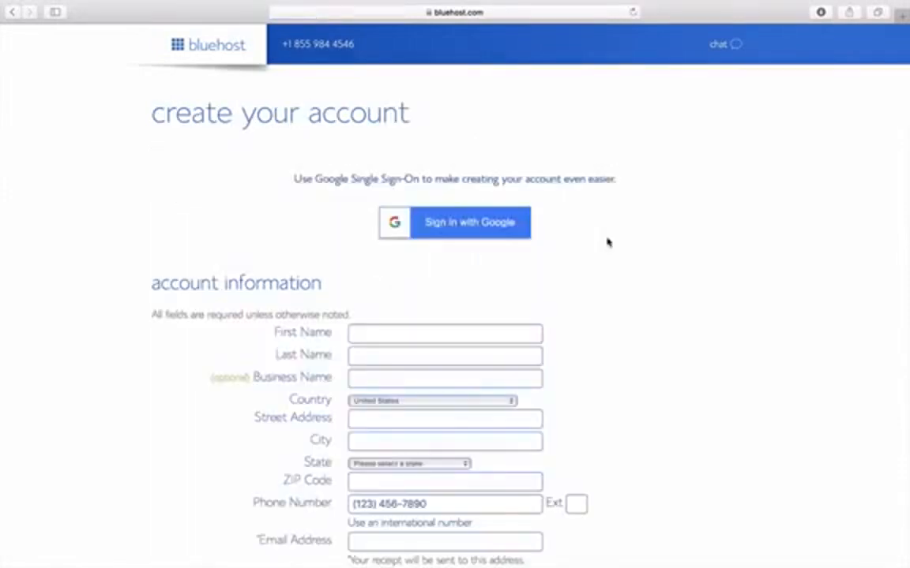
# - Scroll through the create-account form and the dashboard's marketing, email, website and files tools
pyautogui.scroll(-20, 617, 288)
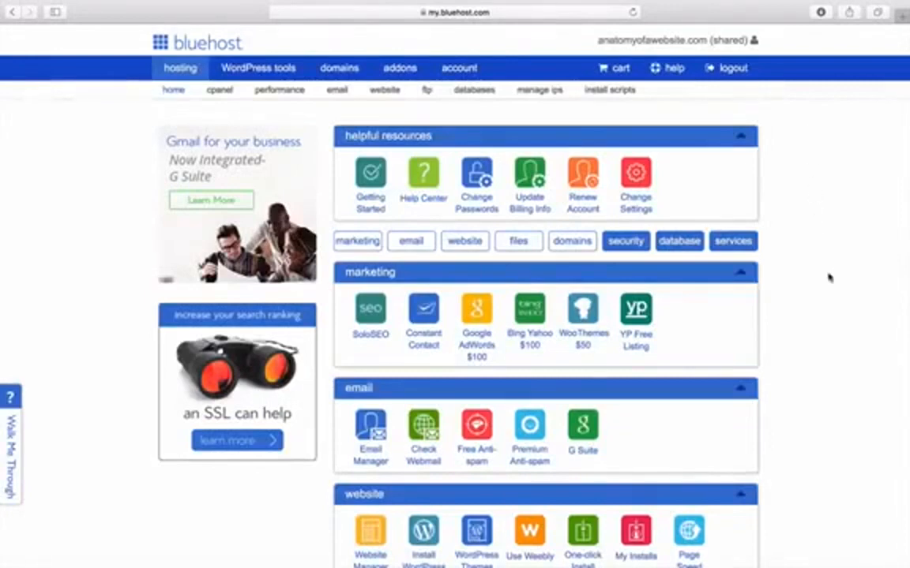
pyautogui.scroll(-4, 828, 276)
pyautogui.scroll(4, 828, 288)
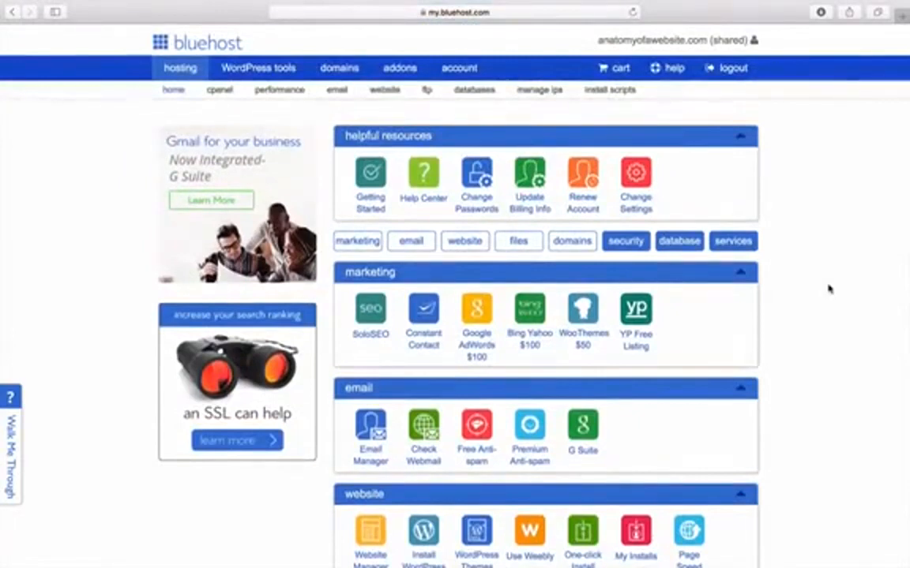
pyautogui.scroll(-5, 822, 322)
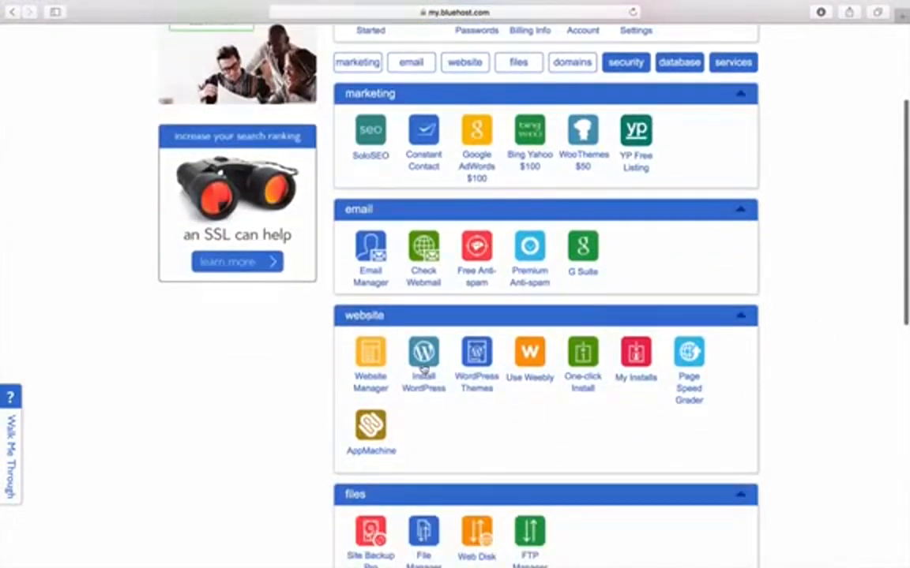
pyautogui.click(424, 382)
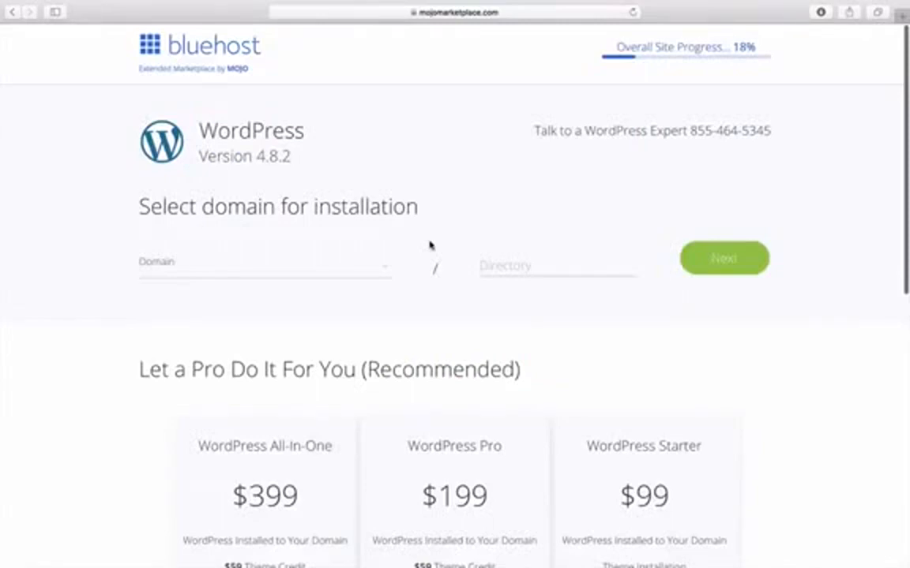
pyautogui.click(385, 268)
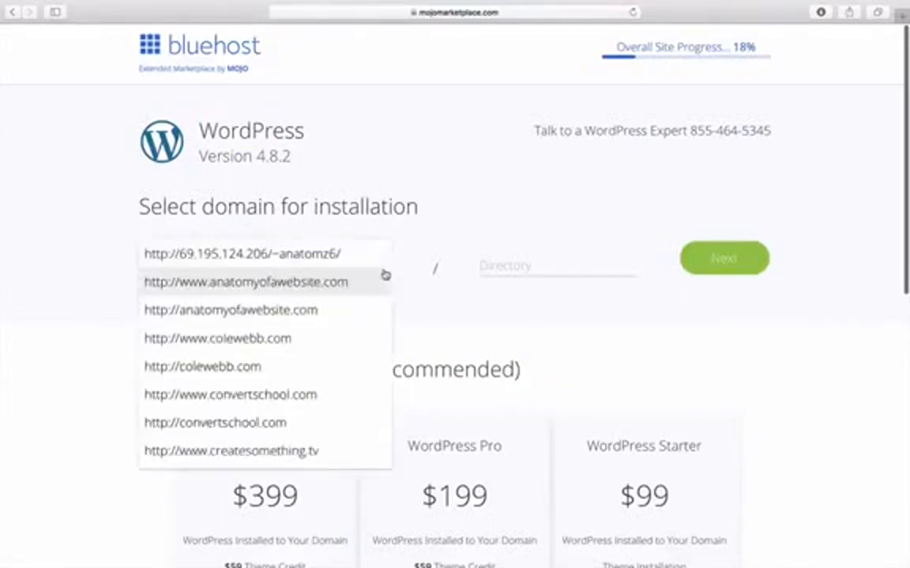
pyautogui.scroll(-3, 368, 386)
pyautogui.scroll(-4, 368, 386)
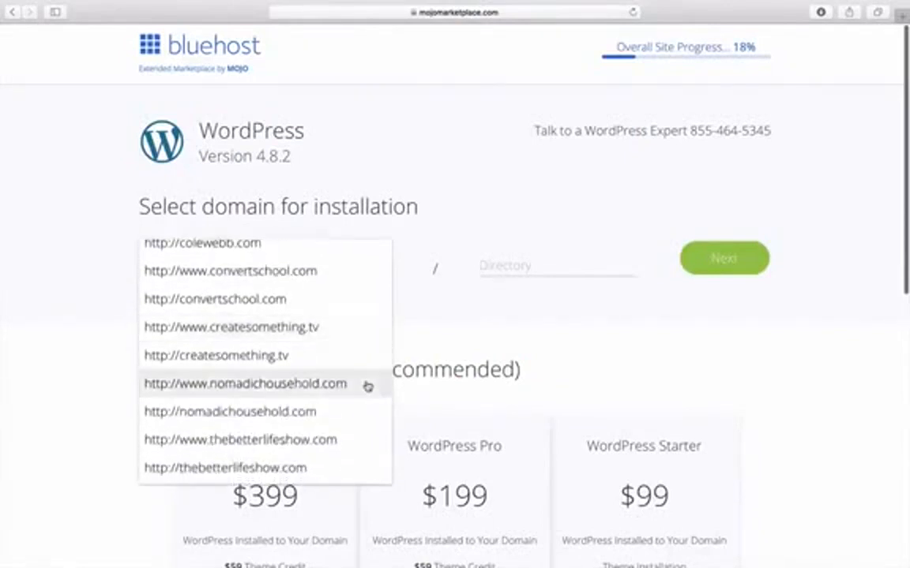
pyautogui.click(362, 386)
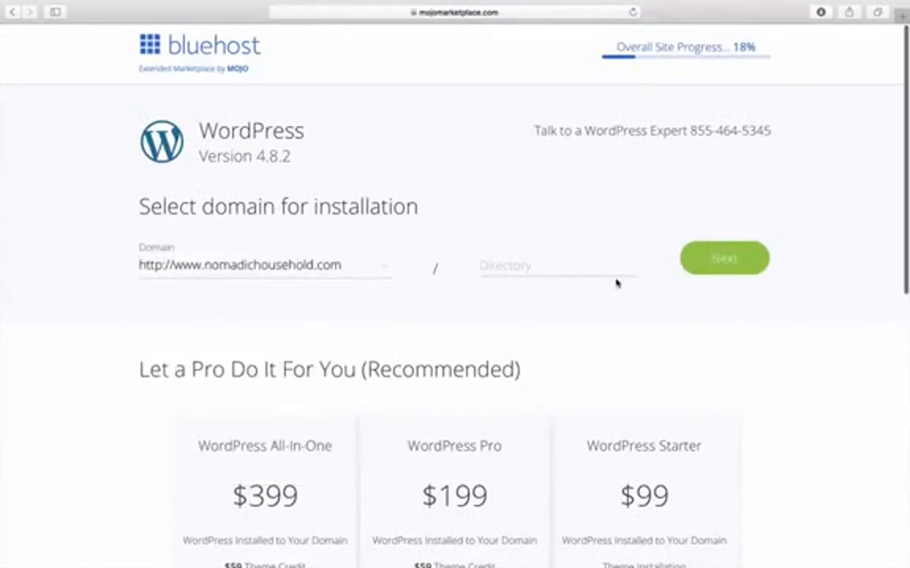
pyautogui.click(720, 259)
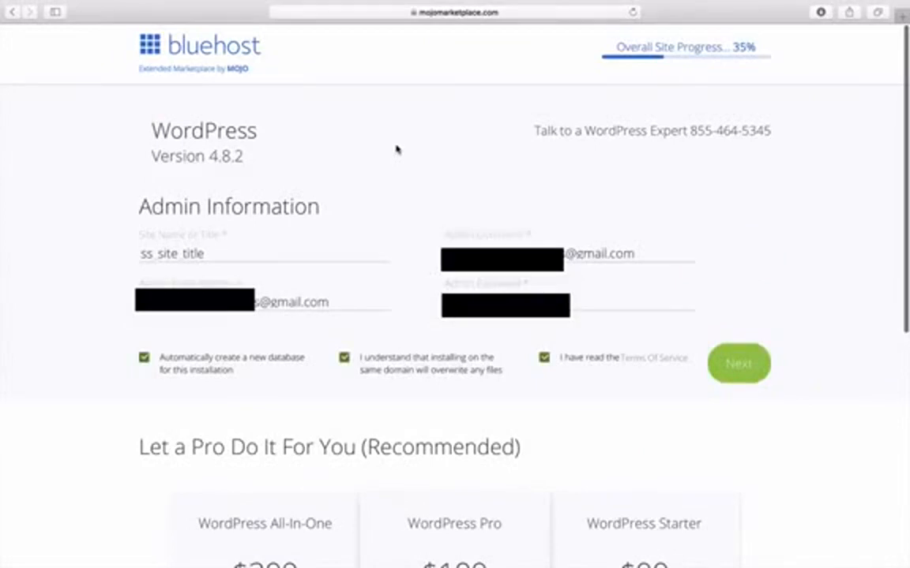
# - Set the site name to 'Nomadic Household' and run the installation
pyautogui.doubleClick(262, 250)
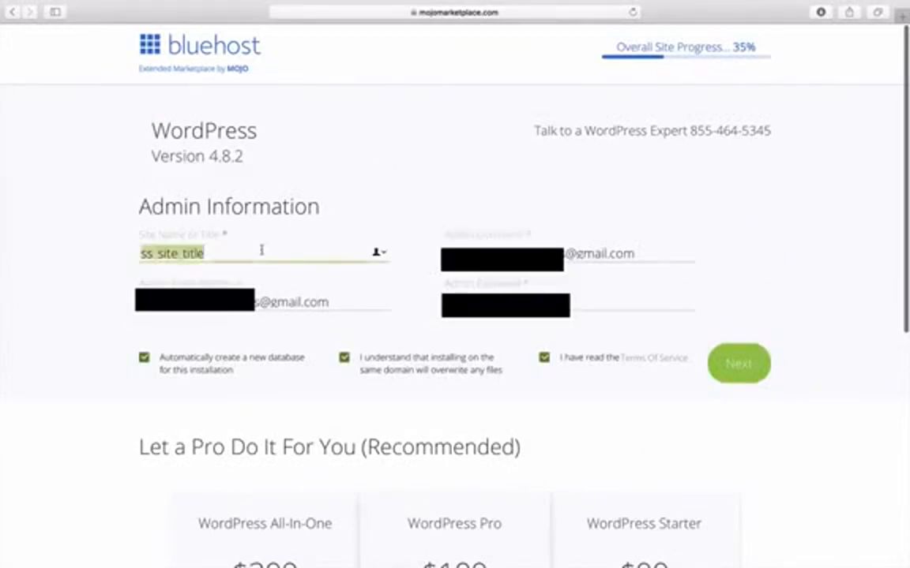
pyautogui.write('Nomadic Household')
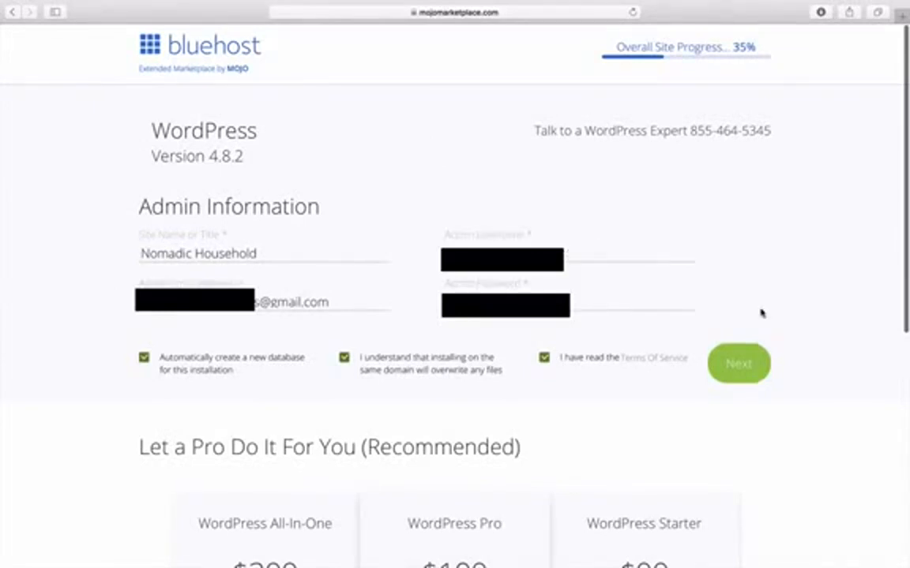
pyautogui.click(745, 365)
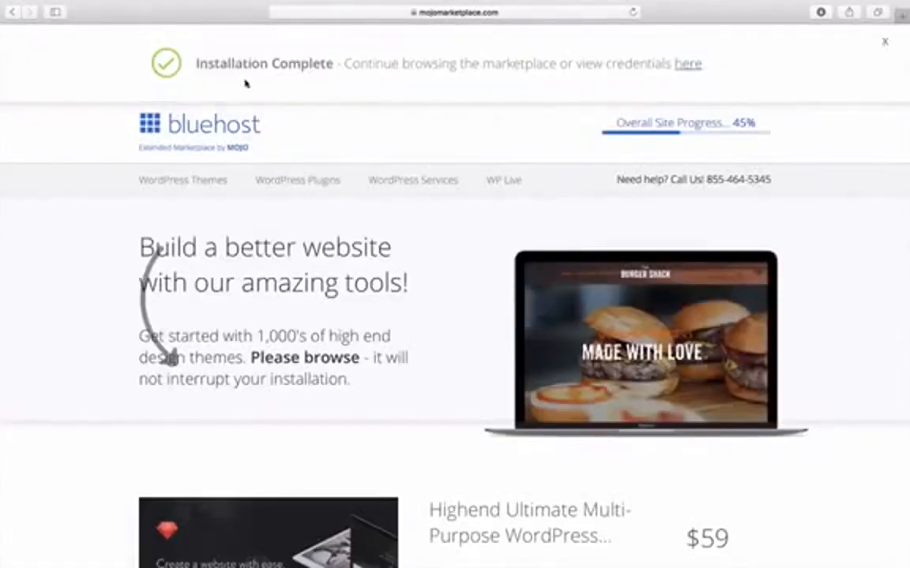
# - View the new installation's login details and open the nomadichousehold.com site
pyautogui.click(688, 66)
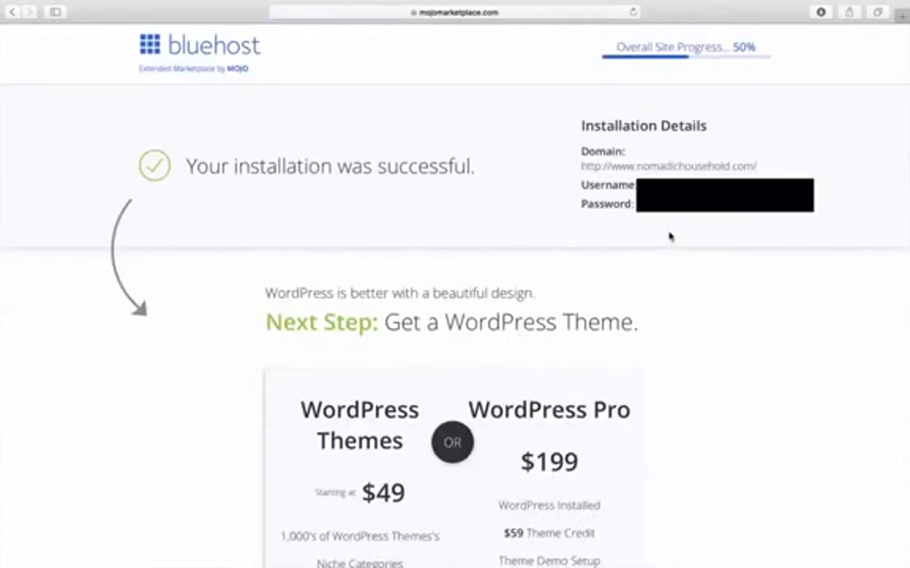
pyautogui.click(665, 168)
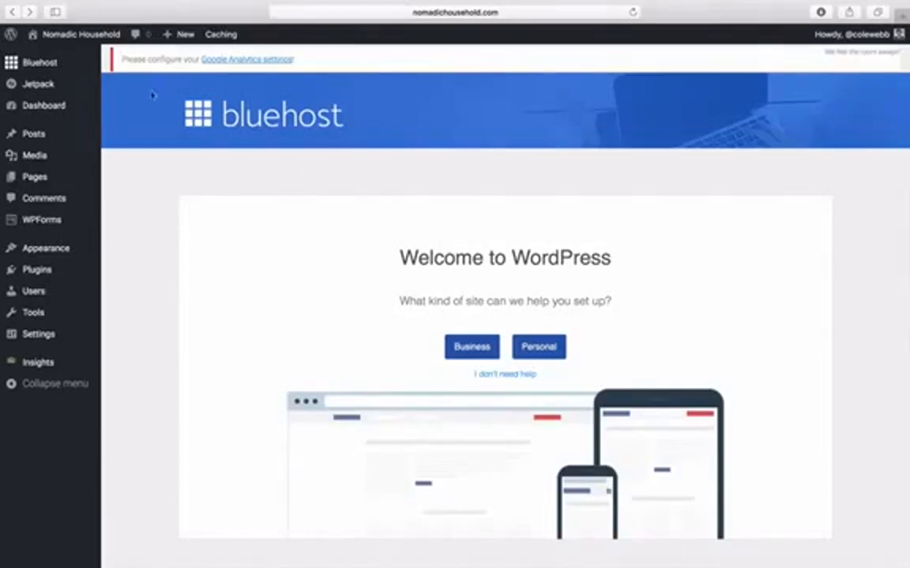
# - Preview the live Nomadic Household front page with its Hello world! post, then return to the Dashboard
pyautogui.moveTo(93, 39)
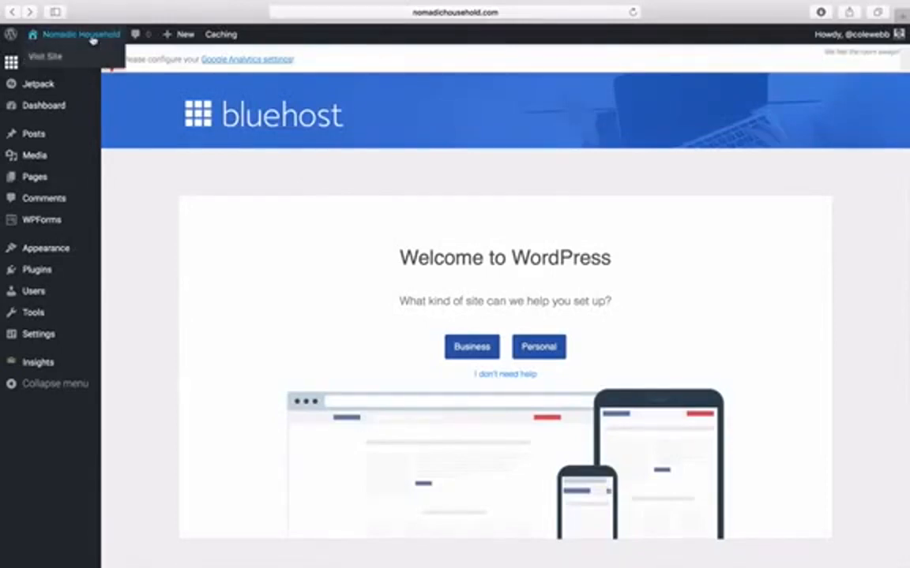
pyautogui.click(92, 39)
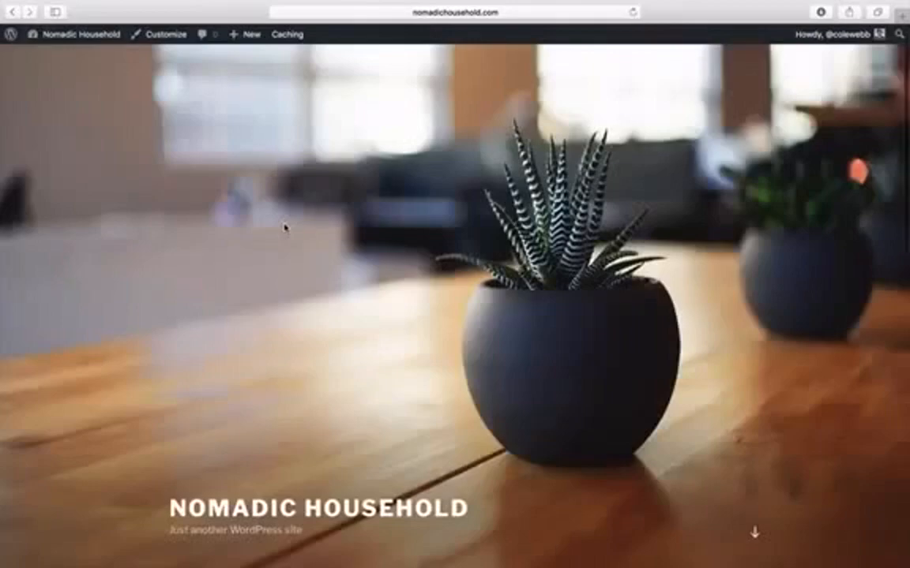
pyautogui.scroll(-3, 284, 227)
pyautogui.scroll(-10, 286, 228)
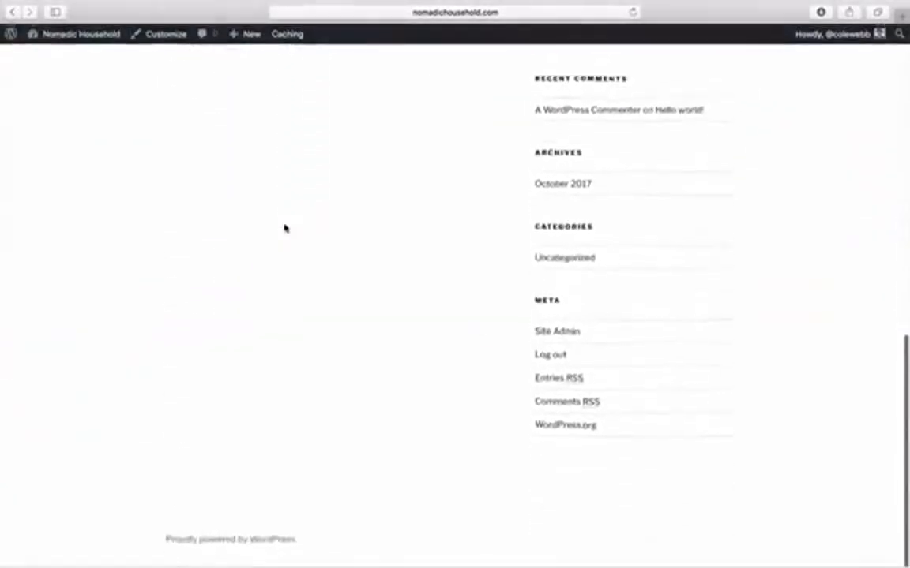
pyautogui.scroll(8, 286, 228)
pyautogui.scroll(5, 286, 228)
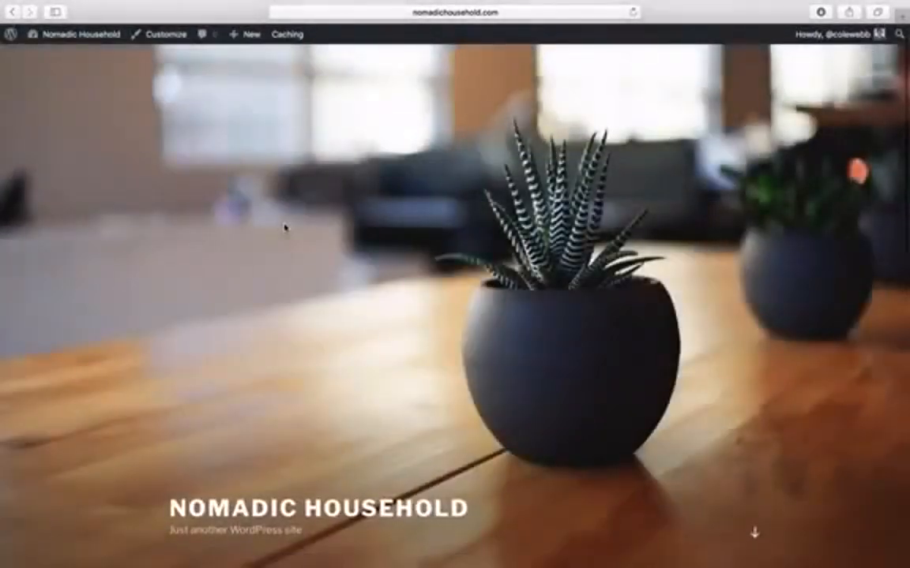
pyautogui.scroll(-4, 285, 229)
pyautogui.scroll(4, 286, 228)
pyautogui.scroll(-4, 416, 300)
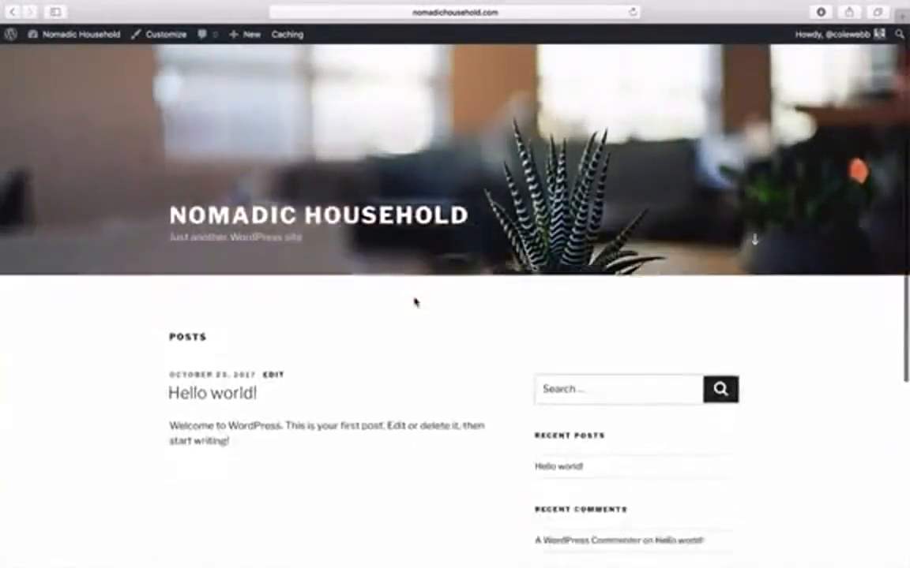
pyautogui.scroll(4, 414, 302)
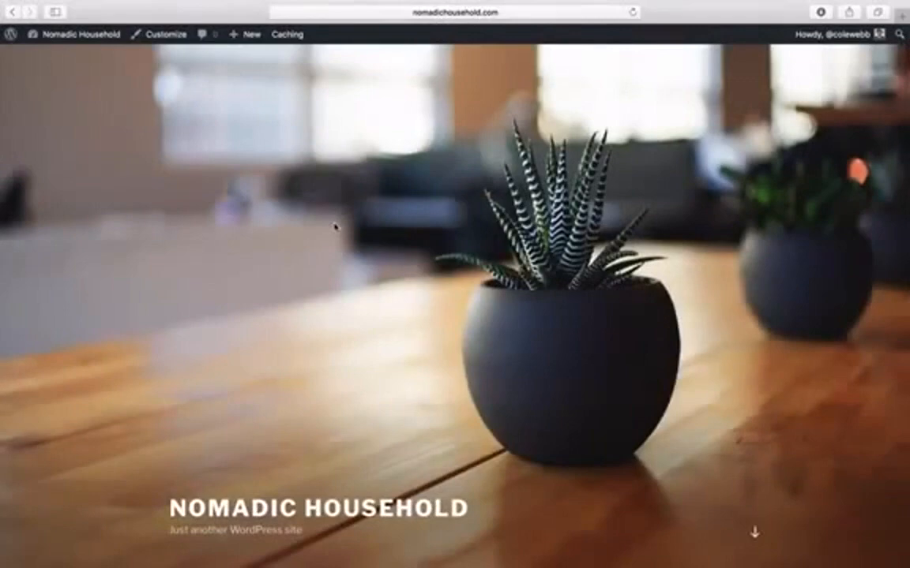
pyautogui.click(93, 41)
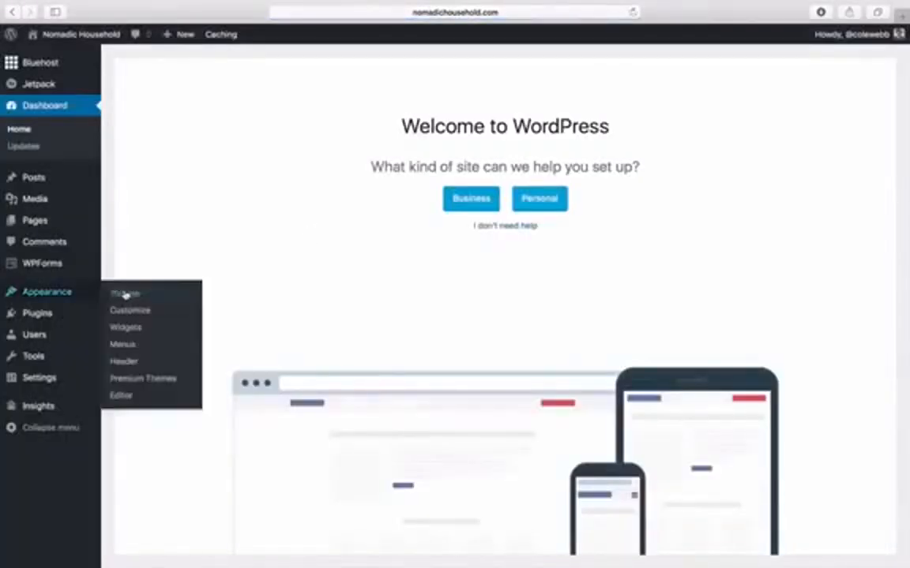
# - Browse the installed themes on the Appearance > Themes page
pyautogui.moveTo(60, 295)
pyautogui.click(121, 297)
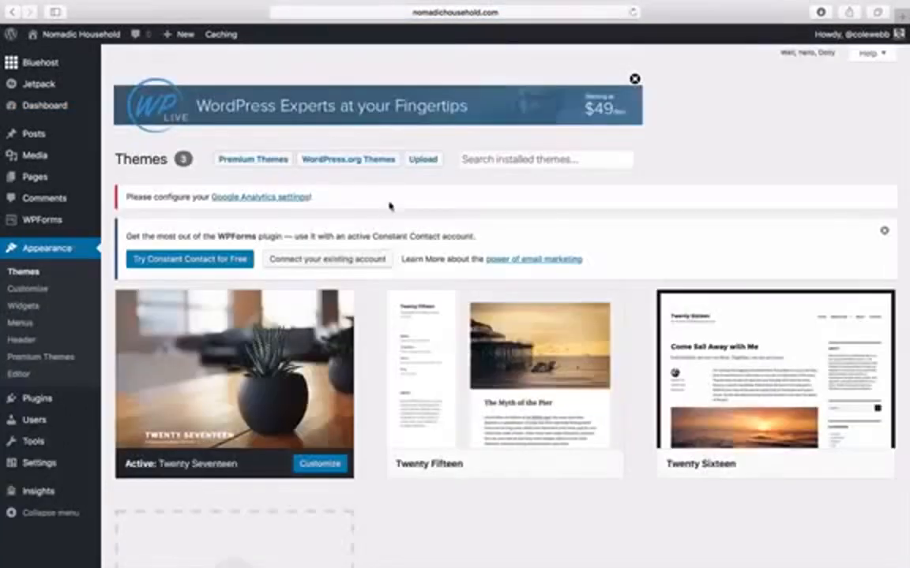
pyautogui.scroll(-2, 397, 194)
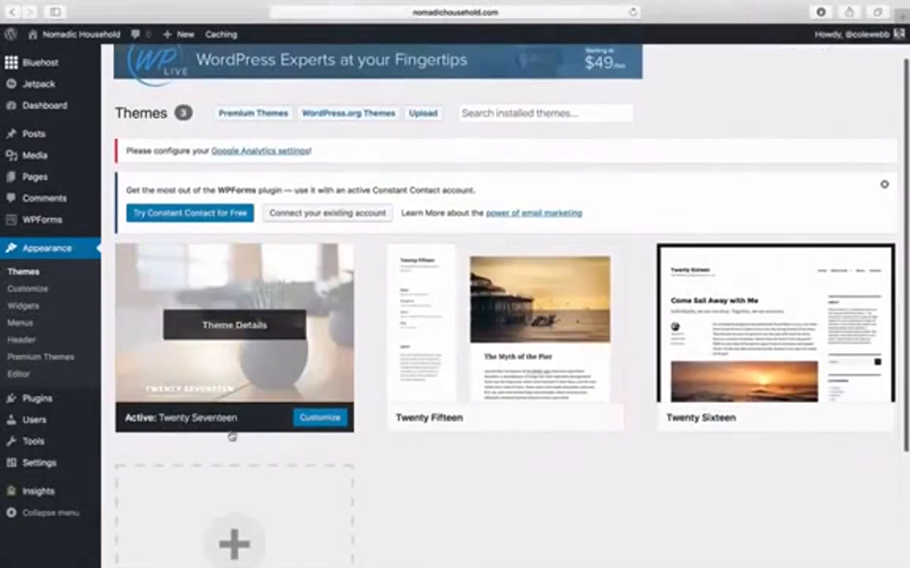
pyautogui.scroll(-1, 375, 468)
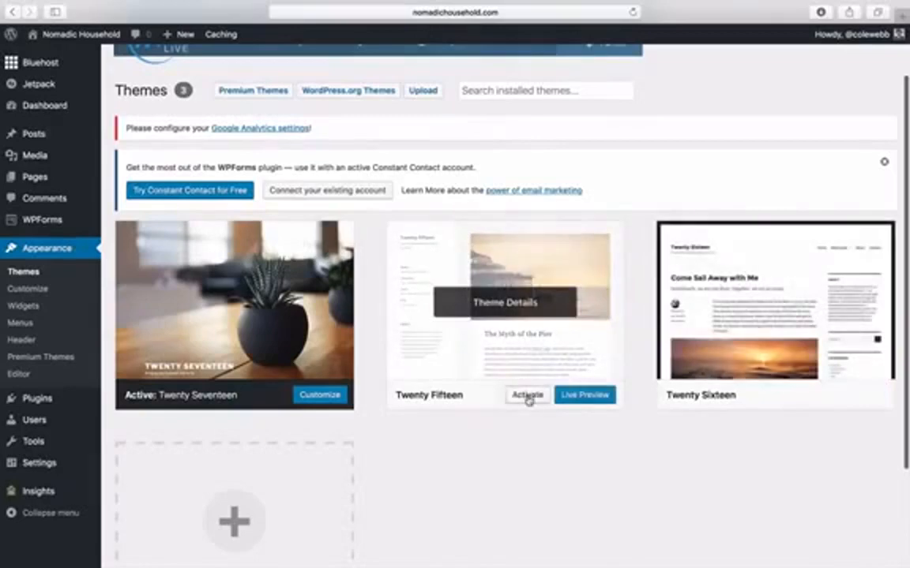
pyautogui.scroll(3, 367, 298)
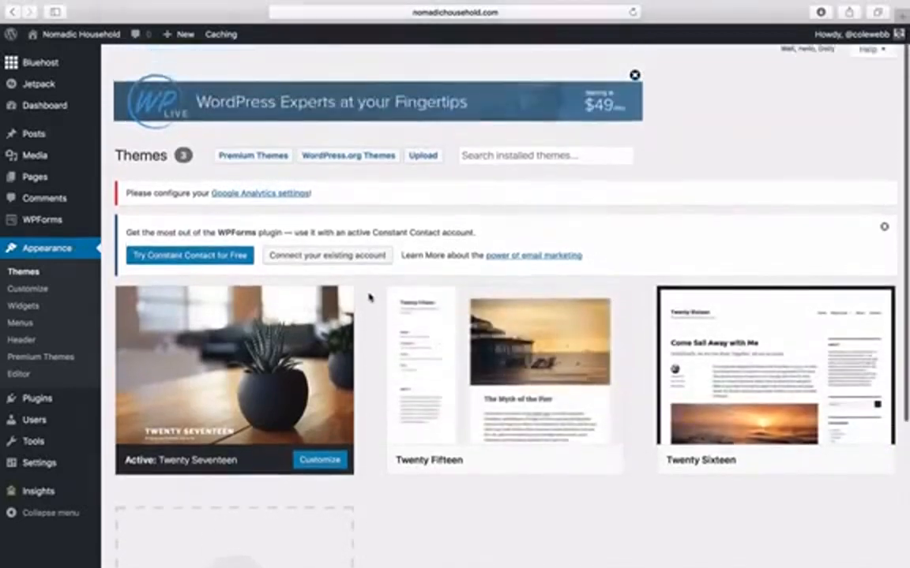
# - Install and activate the free Suits theme from WordPress.org
pyautogui.click(335, 164)
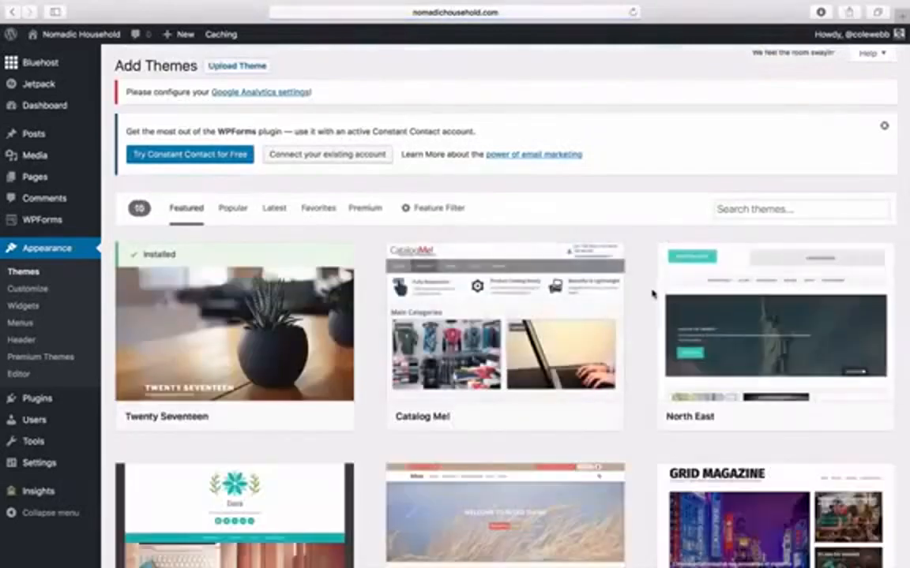
pyautogui.scroll(-2, 652, 295)
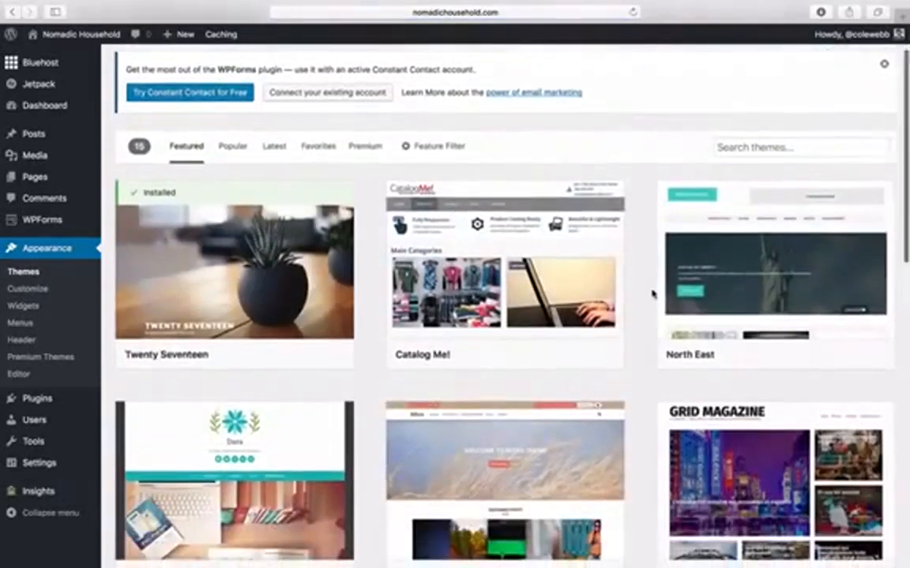
pyautogui.scroll(2, 652, 294)
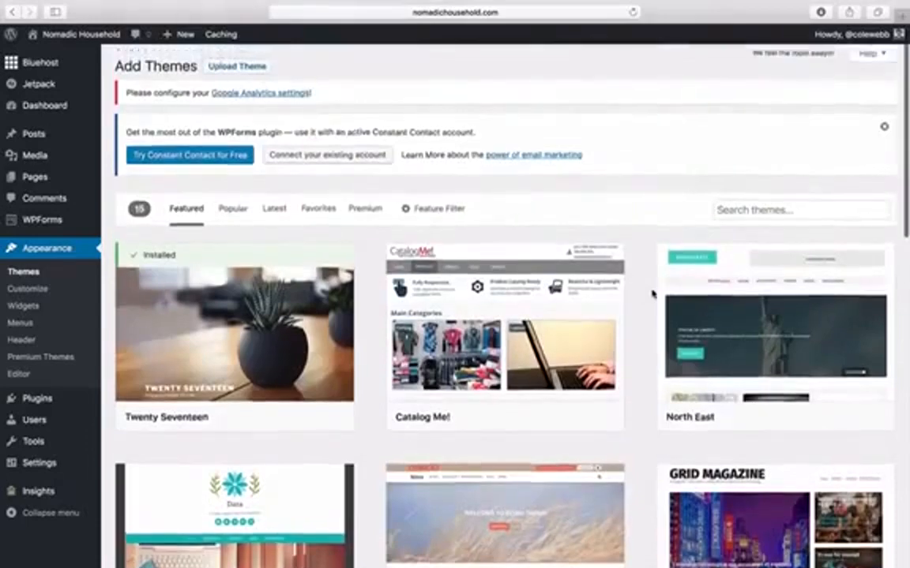
pyautogui.scroll(-10, 652, 294)
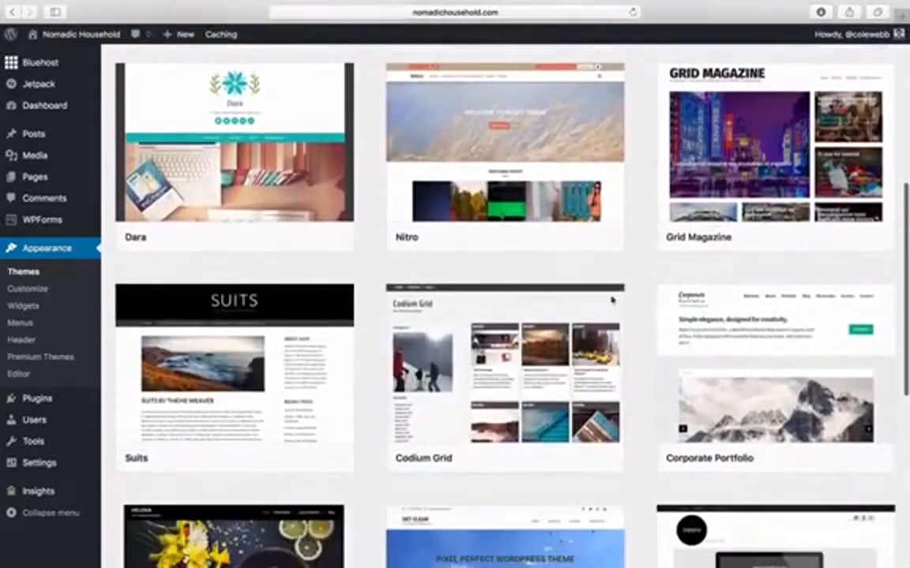
pyautogui.click(280, 458)
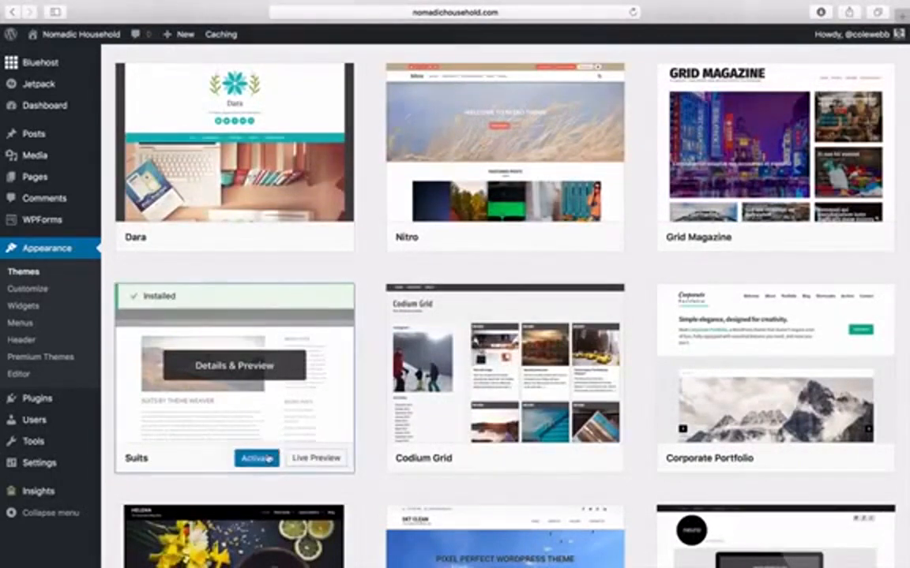
pyautogui.click(269, 459)
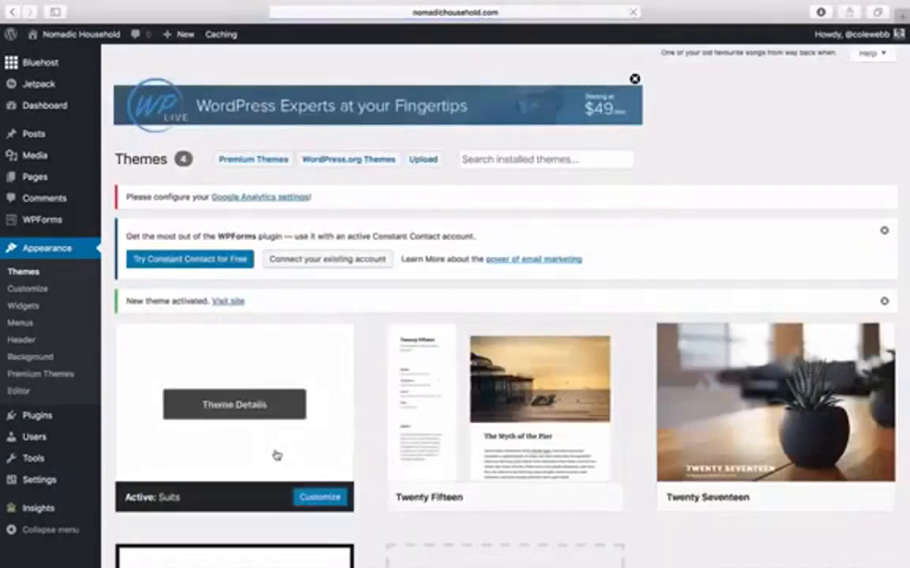
pyautogui.moveTo(102, 38)
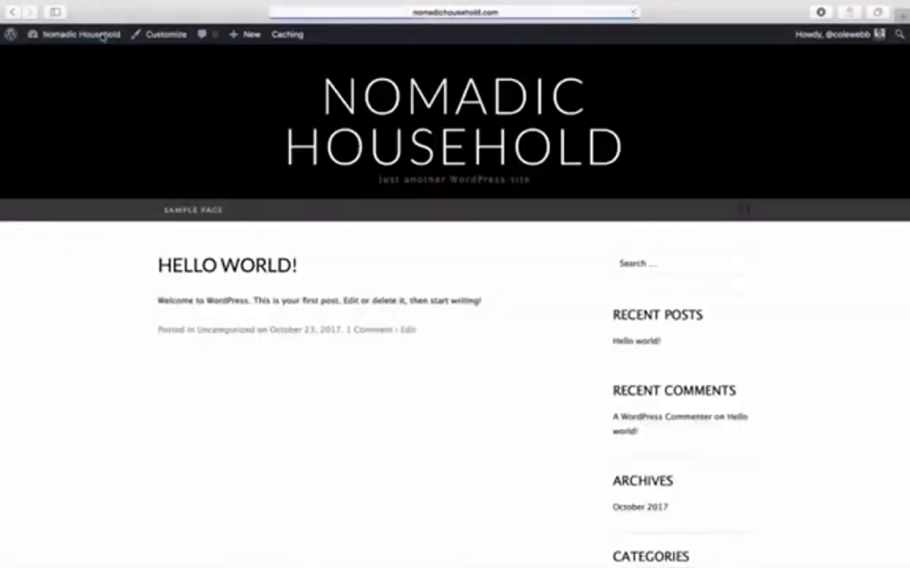
# - Go from the live site back to the Dashboard and open Appearance > Customize
pyautogui.scroll(-2, 357, 412)
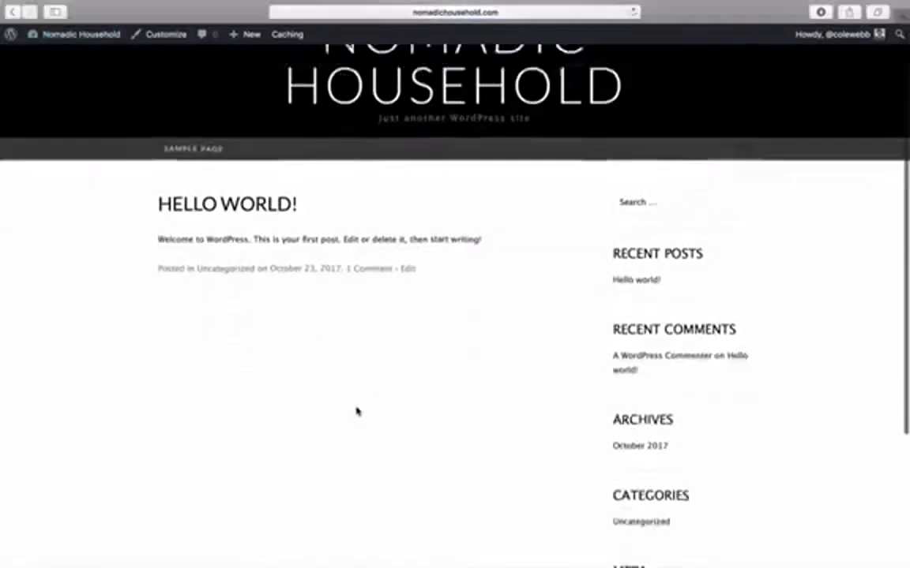
pyautogui.scroll(2, 356, 412)
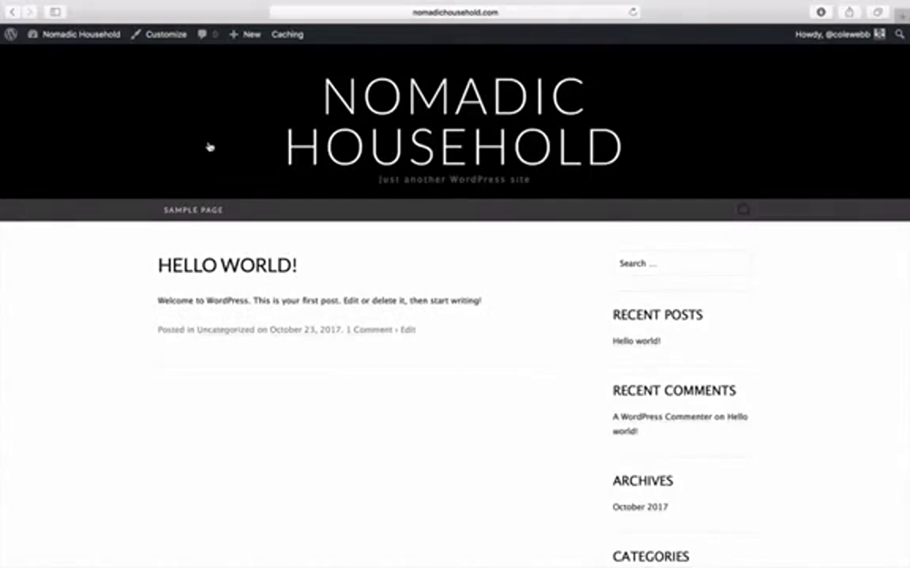
pyautogui.click(106, 38)
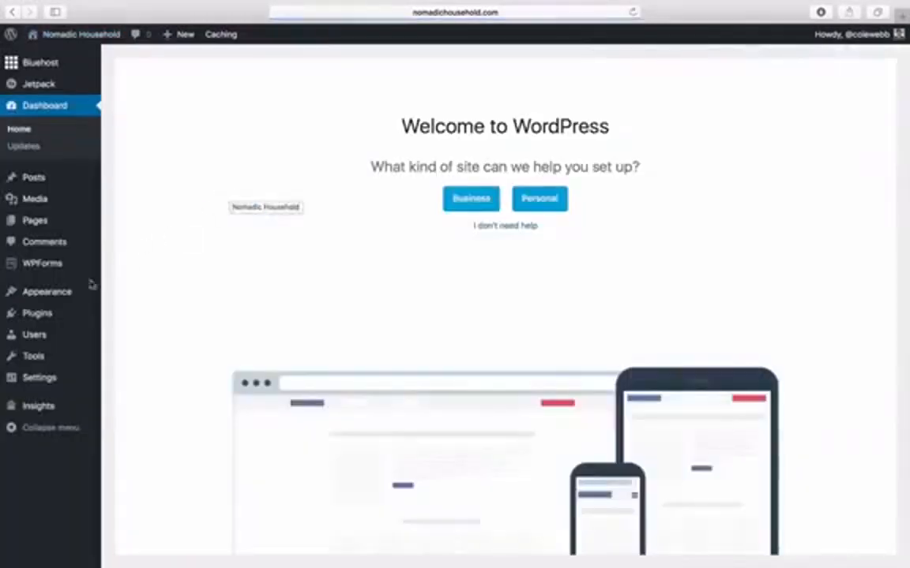
pyautogui.moveTo(63, 294)
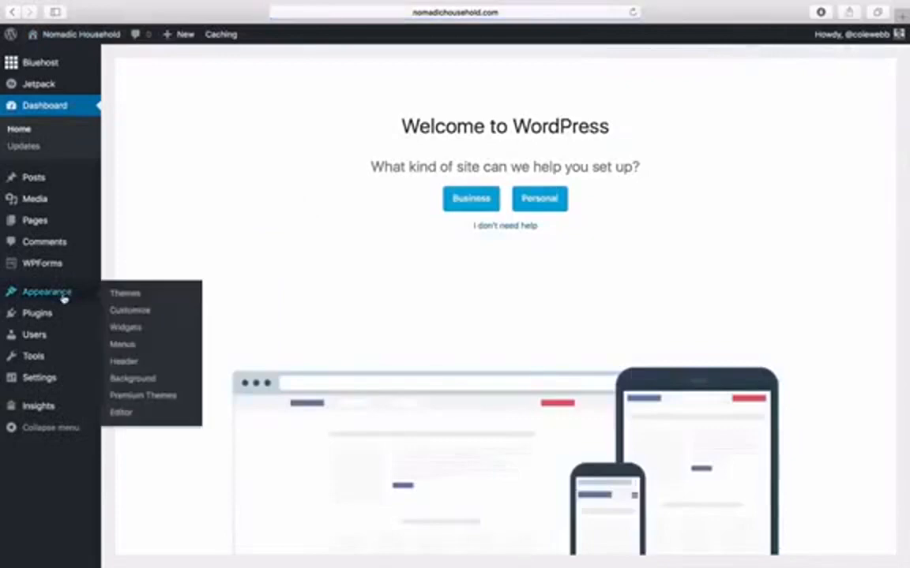
pyautogui.click(138, 316)
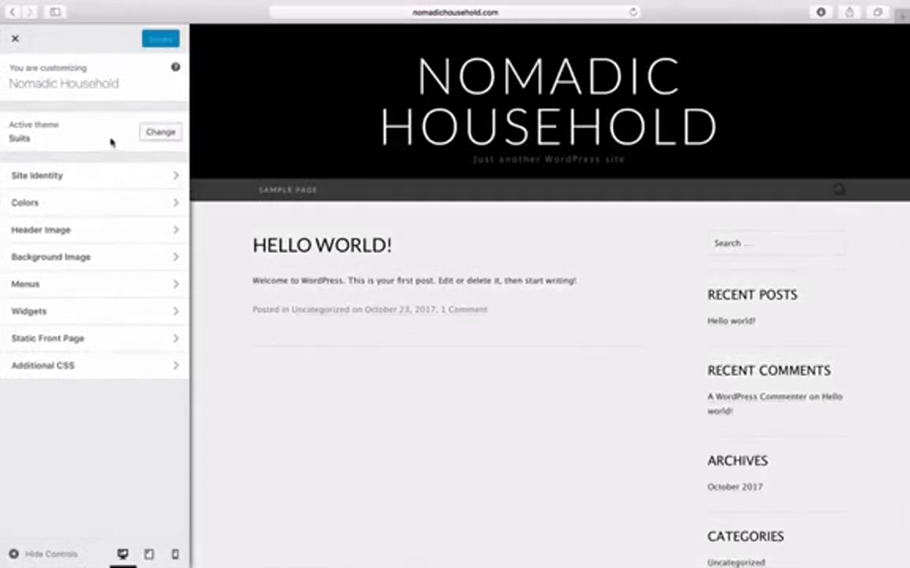
# - Change the Site Identity tagline to 'Here is a tagline' and publish it
pyautogui.click(130, 176)
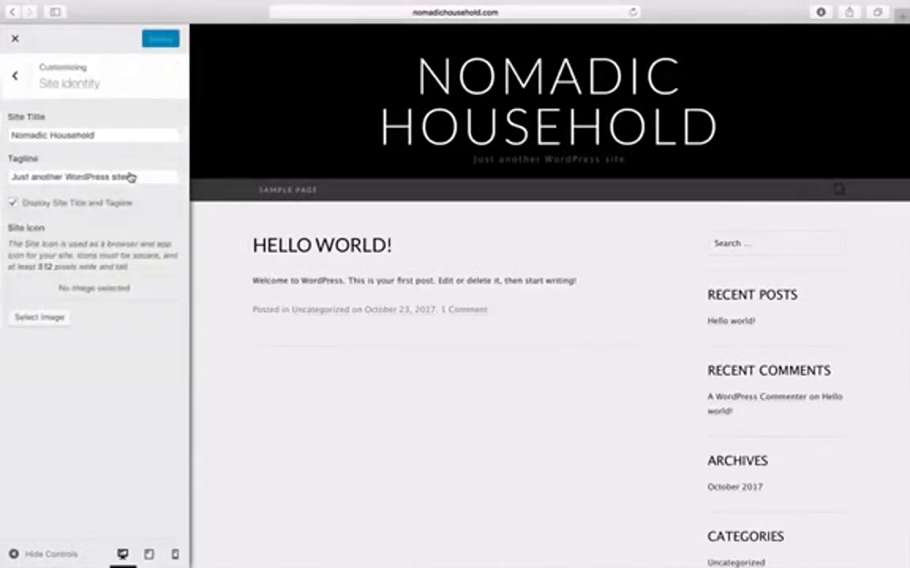
pyautogui.moveTo(112, 139); pyautogui.dragTo(9, 136)
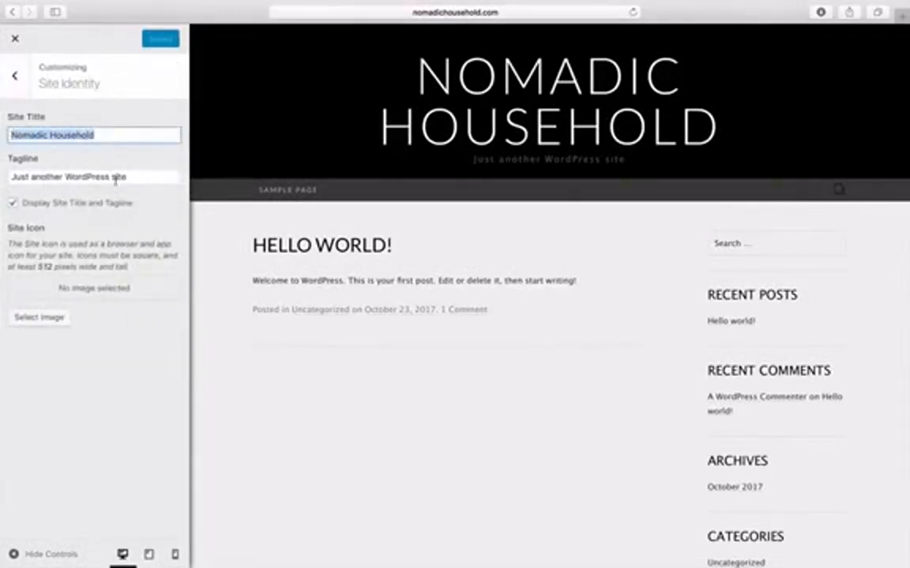
pyautogui.moveTo(133, 178); pyautogui.dragTo(15, 176)
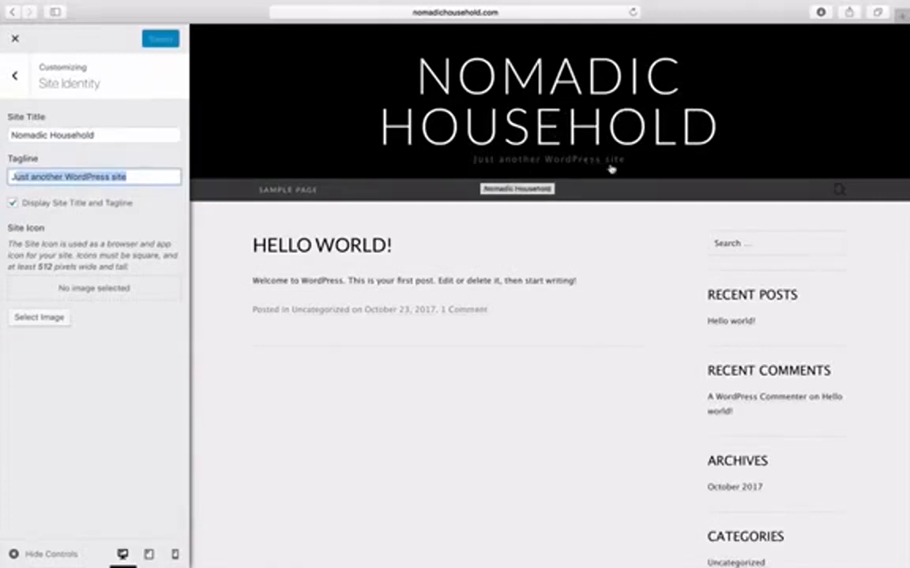
pyautogui.moveTo(126, 177); pyautogui.dragTo(12, 177)
pyautogui.write('Her')
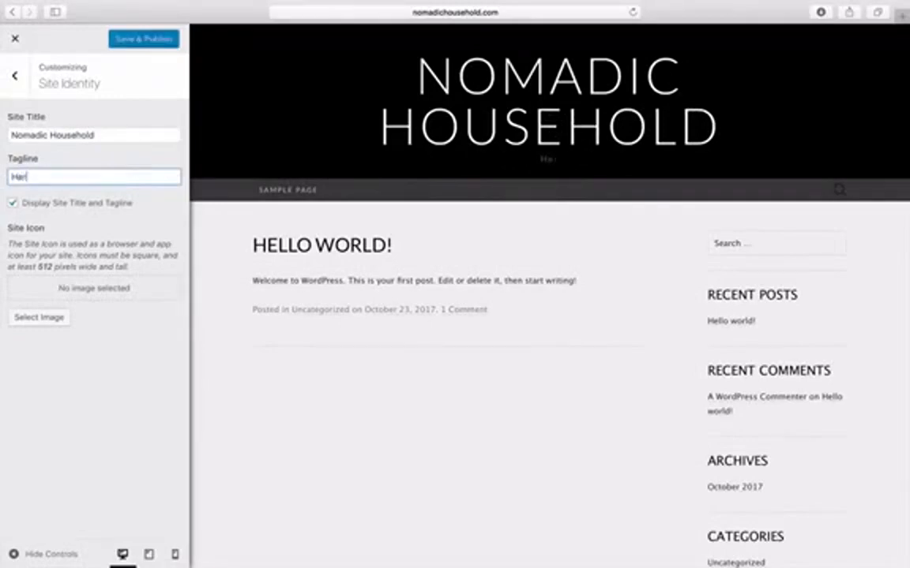
pyautogui.write('e is a tag')
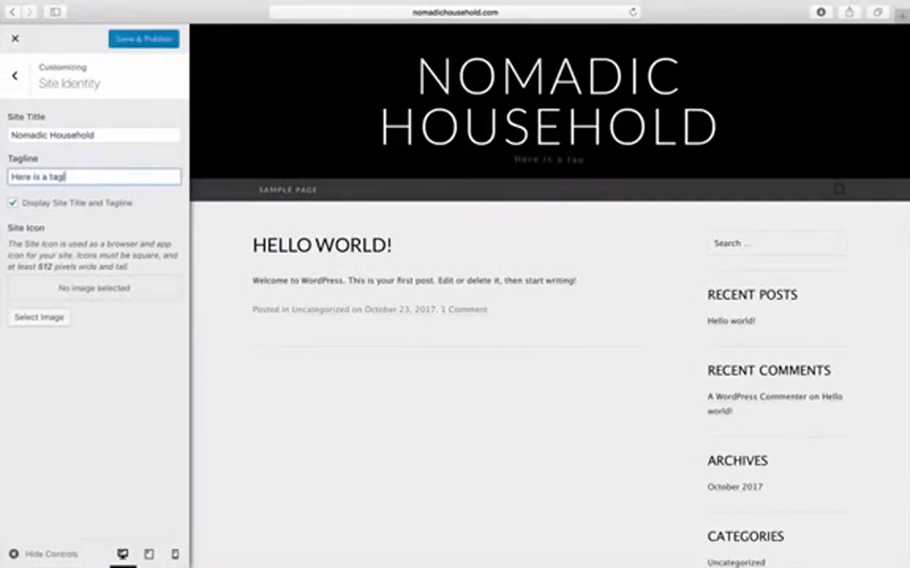
pyautogui.write('line')
pyautogui.click(137, 41)
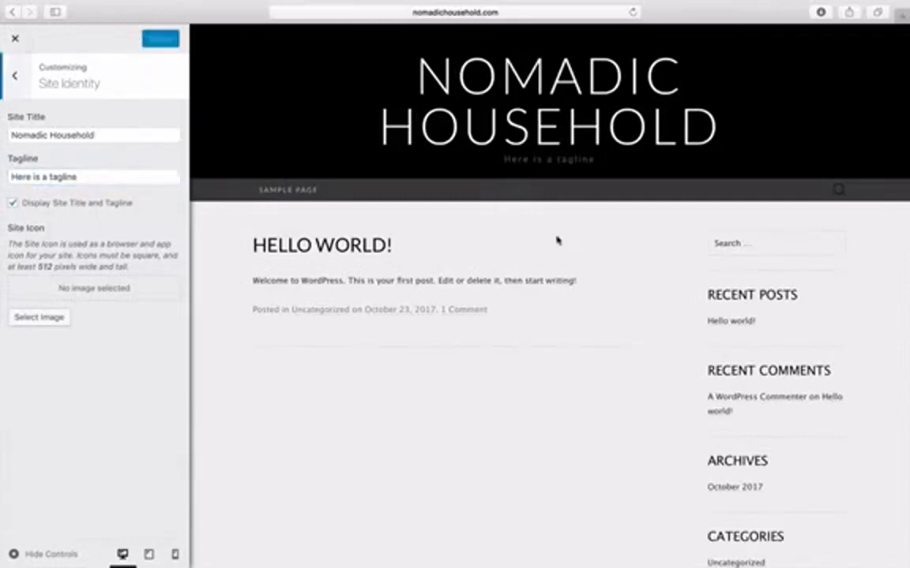
pyautogui.click(15, 76)
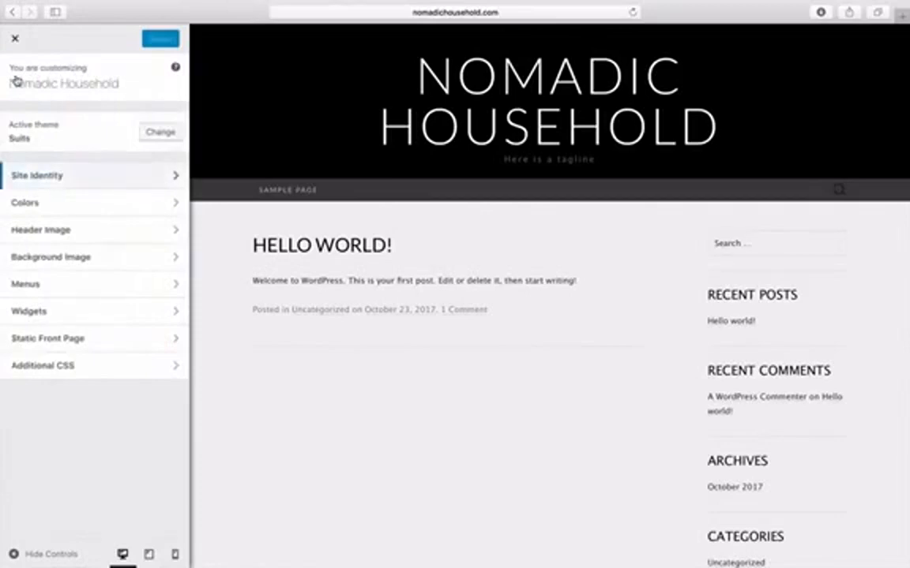
pyautogui.click(126, 208)
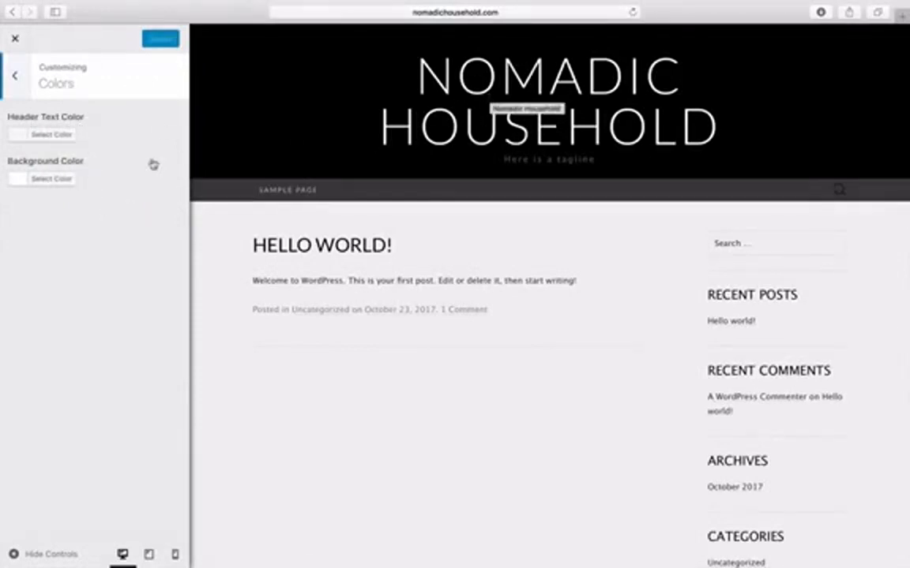
pyautogui.click(63, 136)
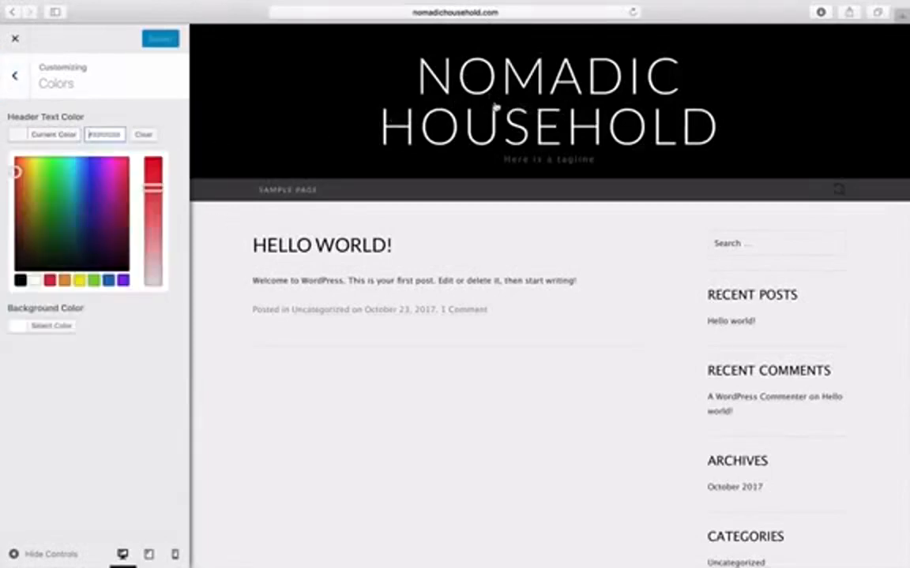
pyautogui.click(49, 281)
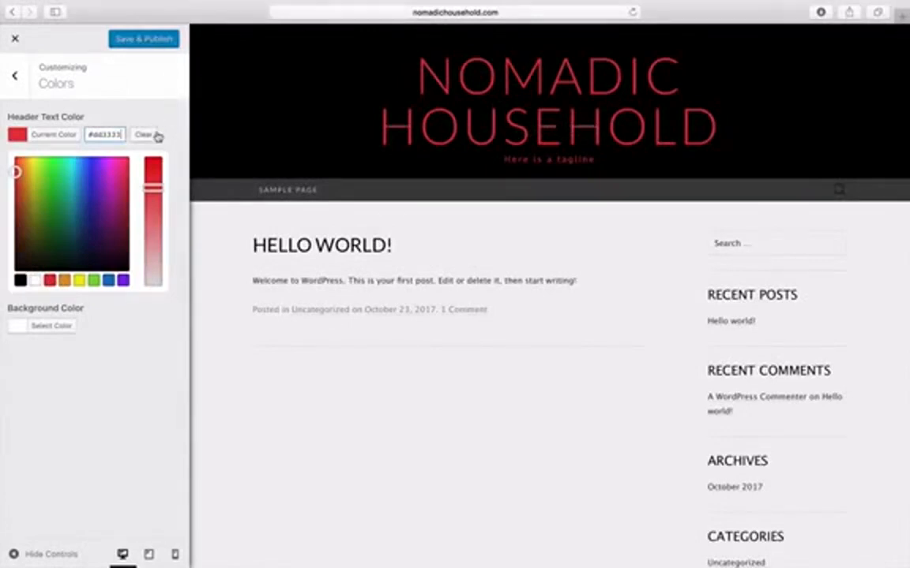
pyautogui.click(144, 135)
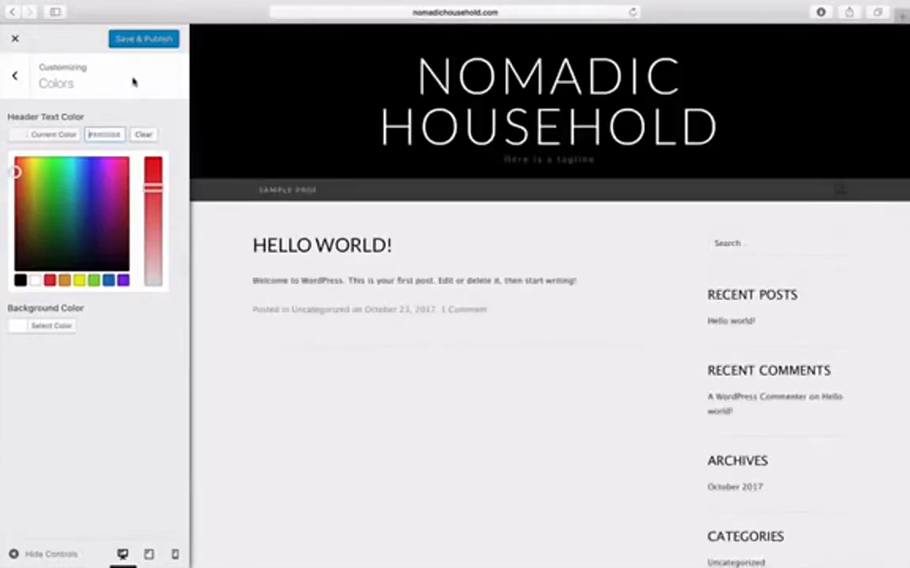
pyautogui.click(15, 75)
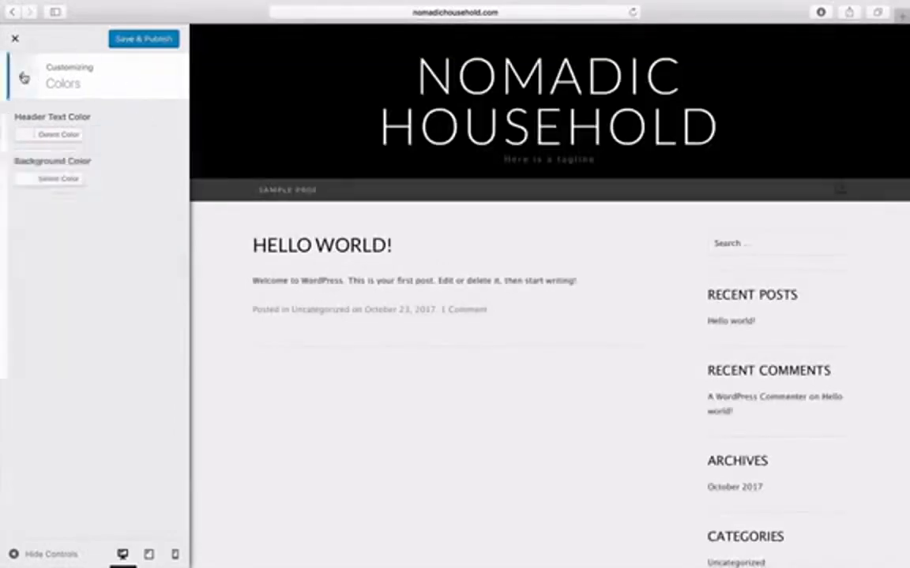
pyautogui.click(59, 180)
pyautogui.click(50, 323)
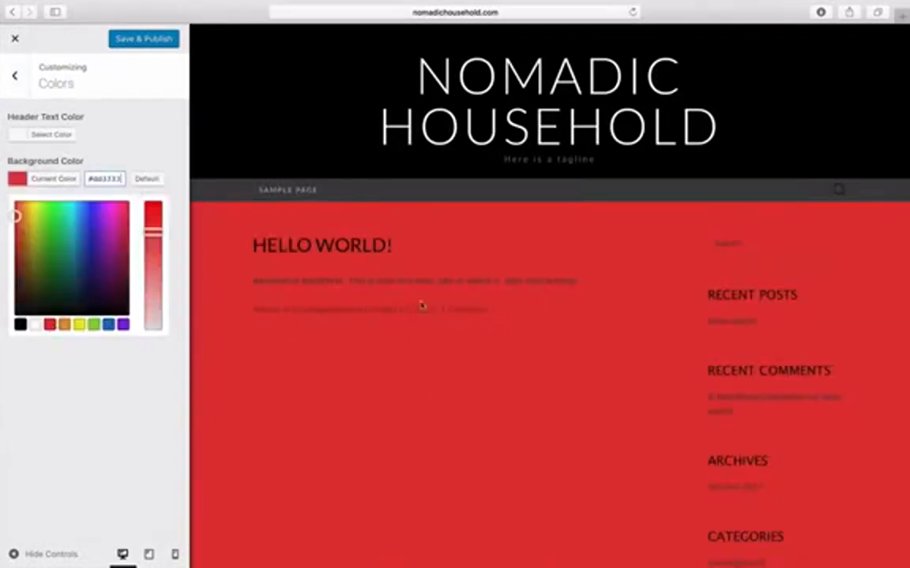
pyautogui.click(108, 324)
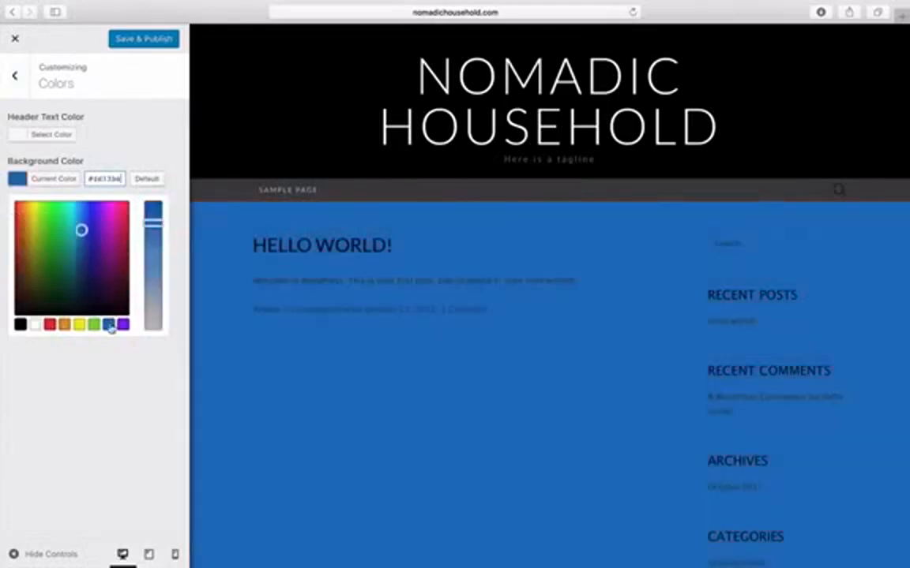
pyautogui.click(94, 324)
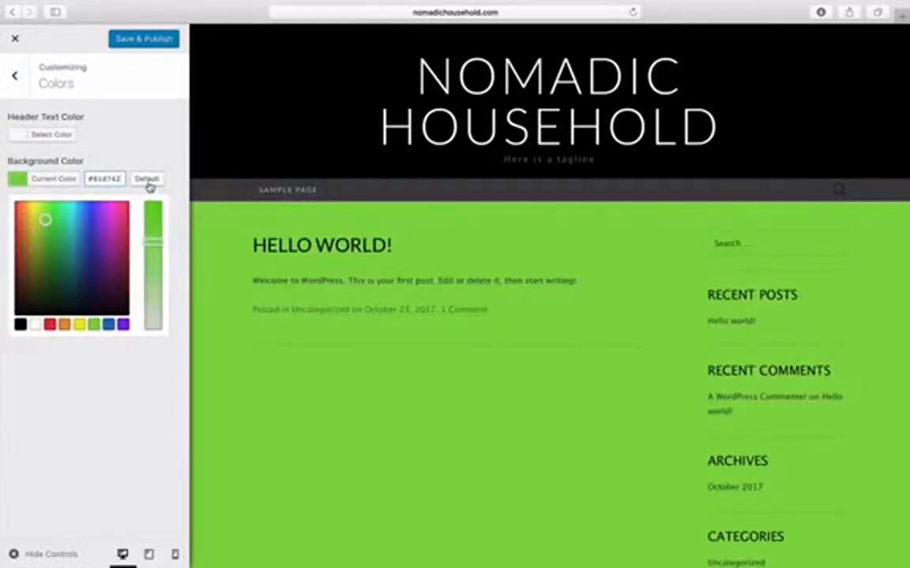
pyautogui.click(147, 180)
pyautogui.click(155, 43)
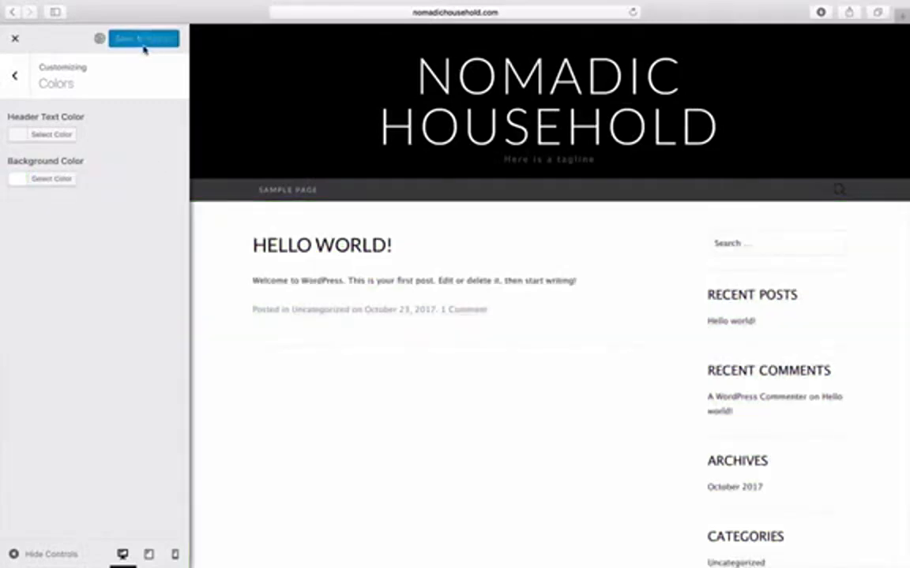
pyautogui.click(22, 79)
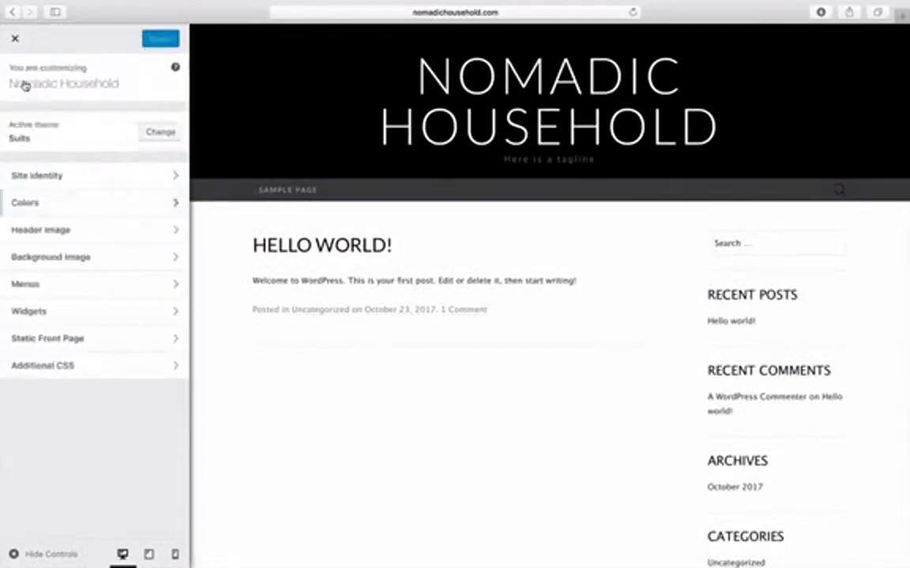
# - Check the Header Image and Background Image sections, leaving no background image set
pyautogui.click(121, 235)
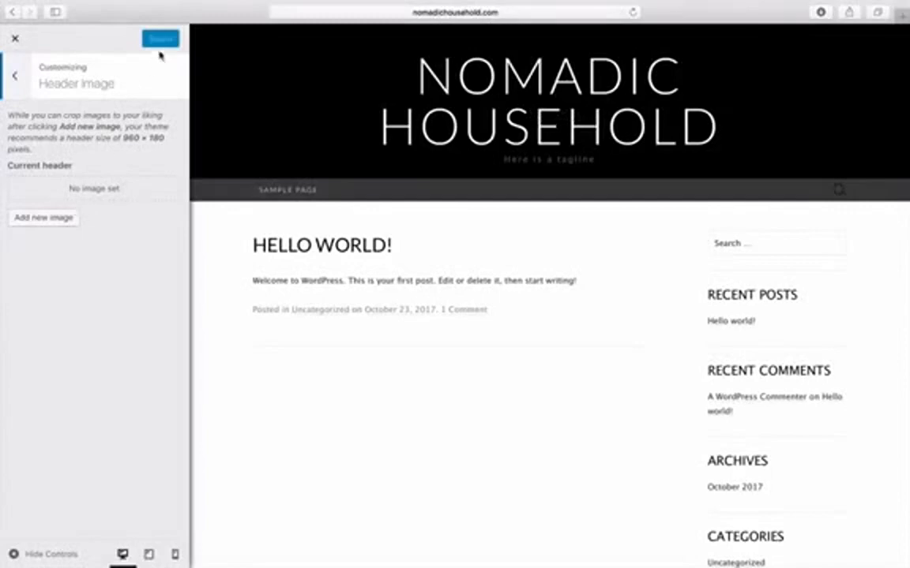
pyautogui.click(13, 76)
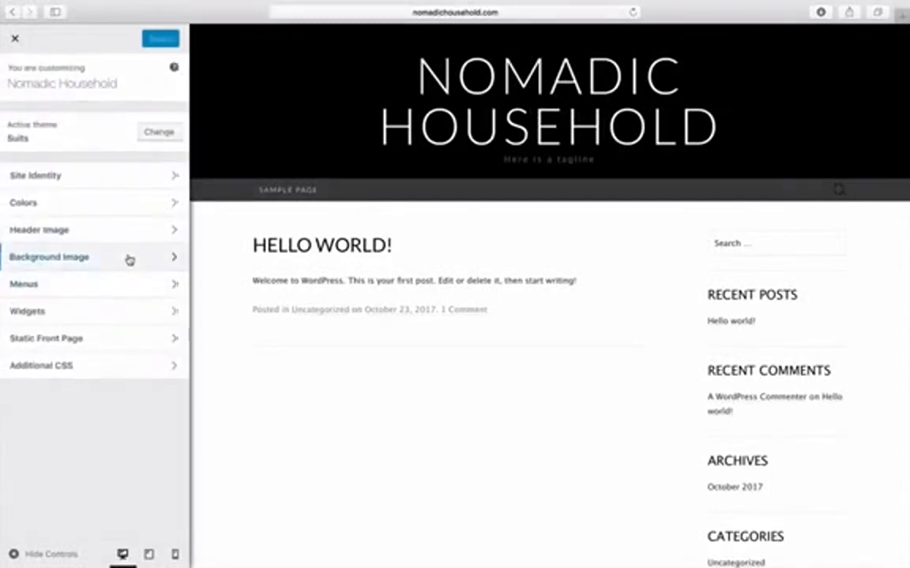
pyautogui.click(129, 258)
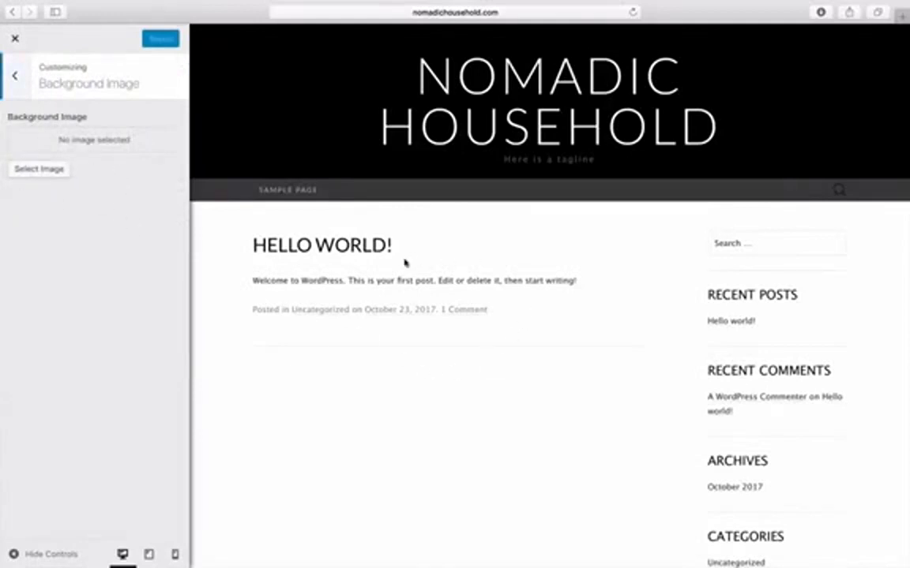
pyautogui.scroll(-5, 447, 455)
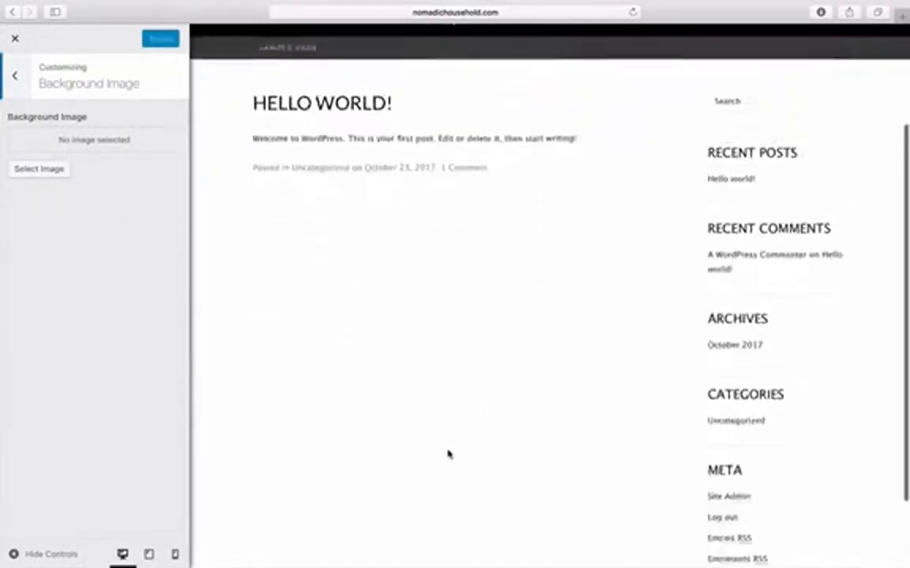
pyautogui.scroll(6, 447, 454)
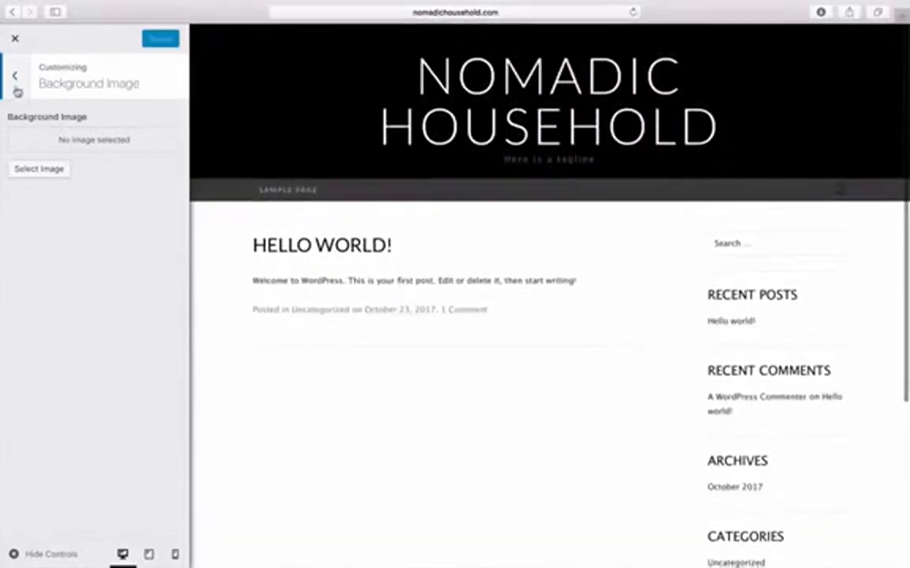
pyautogui.click(15, 79)
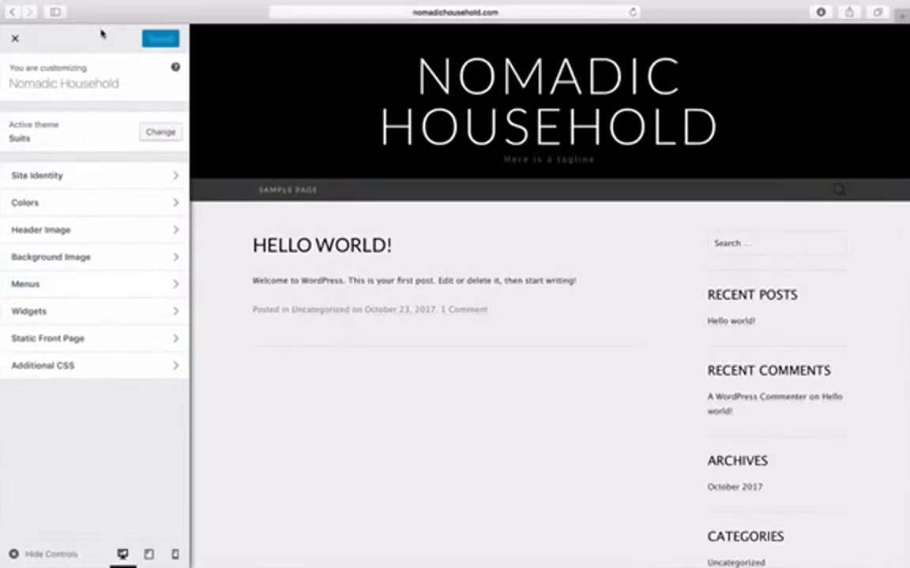
# - Close the Customizer and open the admin Posts list showing the Hello world! post
pyautogui.click(17, 41)
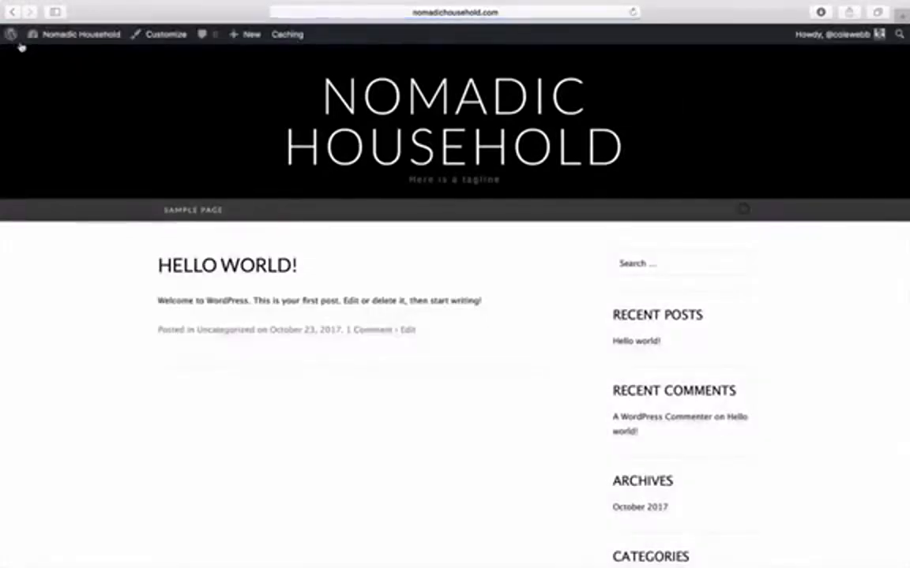
pyautogui.moveTo(61, 39)
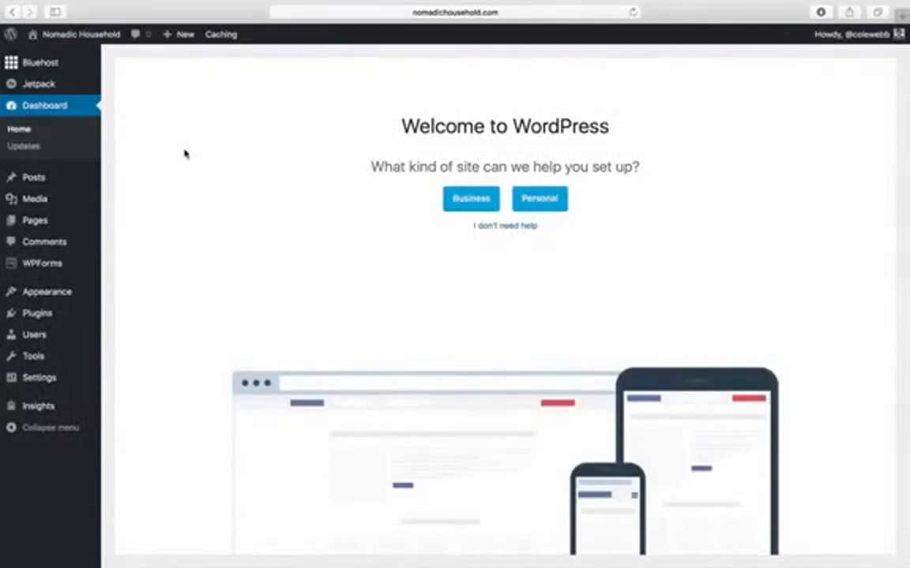
pyautogui.click(29, 179)
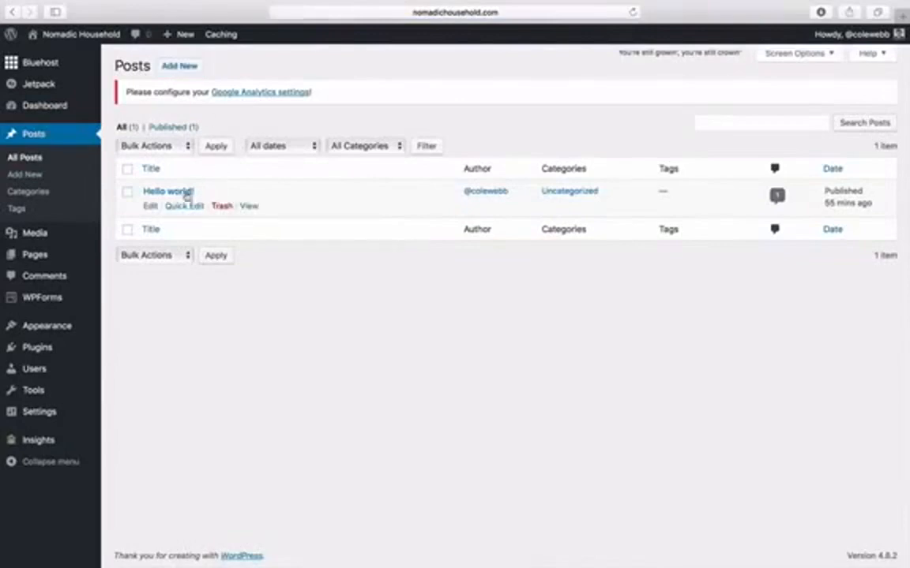
# - Publish a new post titled 'My First Blog Post' with an empty body
pyautogui.click(194, 67)
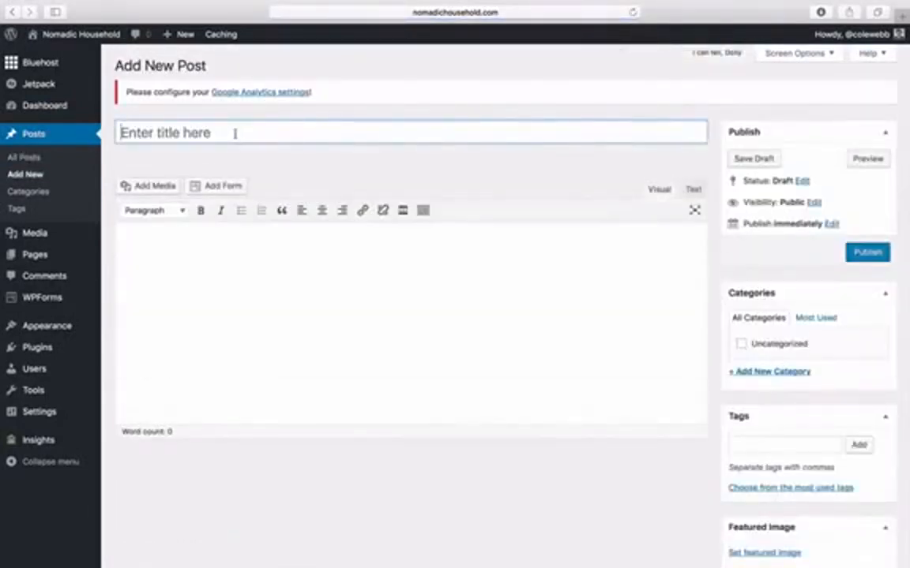
pyautogui.write('My ')
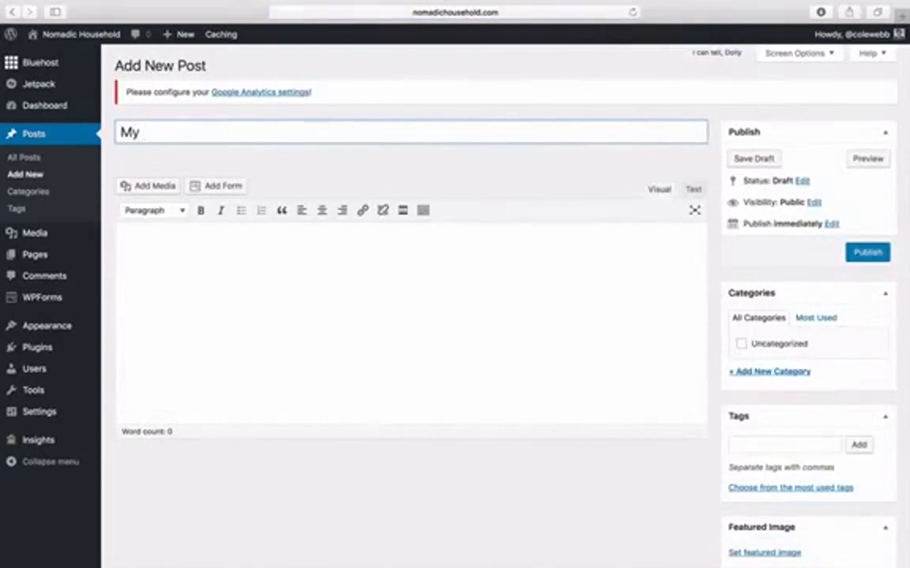
pyautogui.write('First Blog Post')
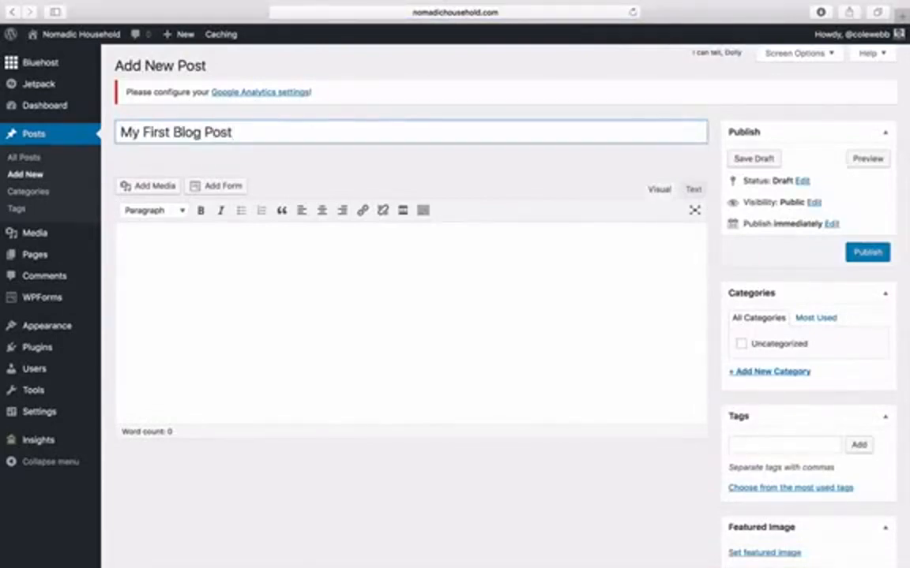
pyautogui.click(410, 246)
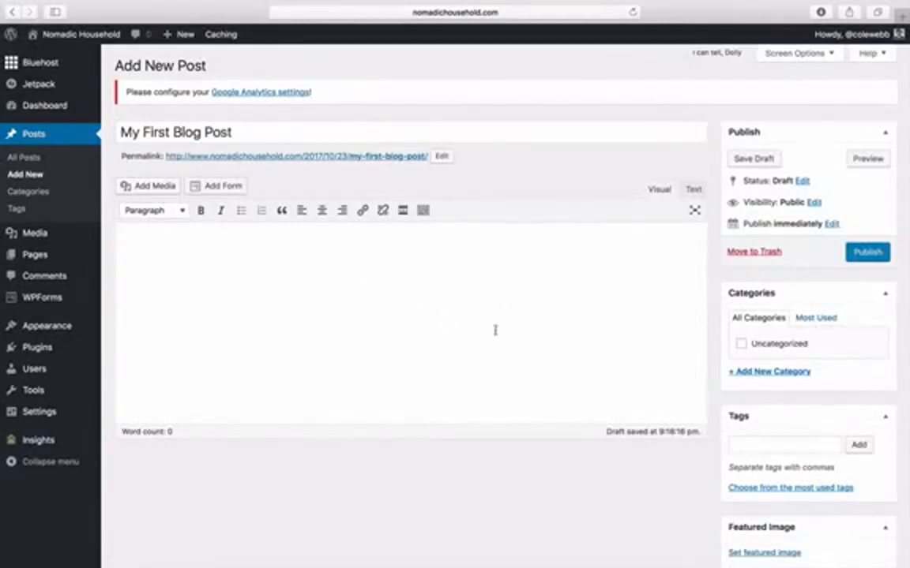
pyautogui.click(867, 252)
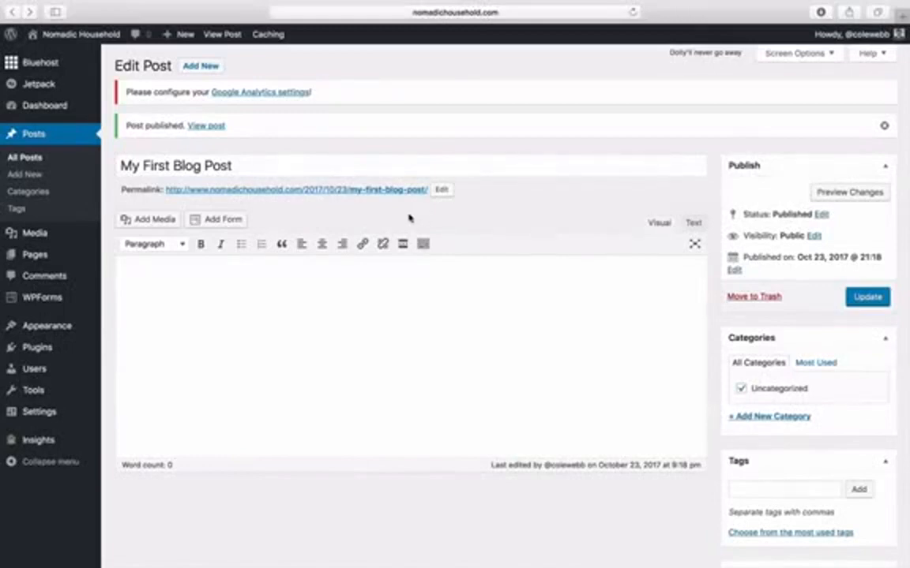
# - Save the permalink structure as Post name, then return to the posts list
pyautogui.moveTo(54, 414)
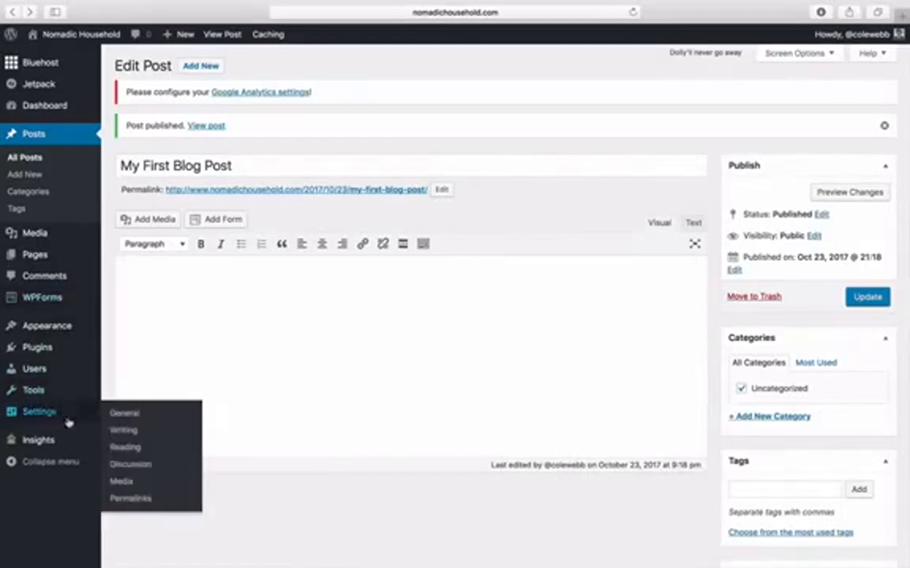
pyautogui.click(138, 508)
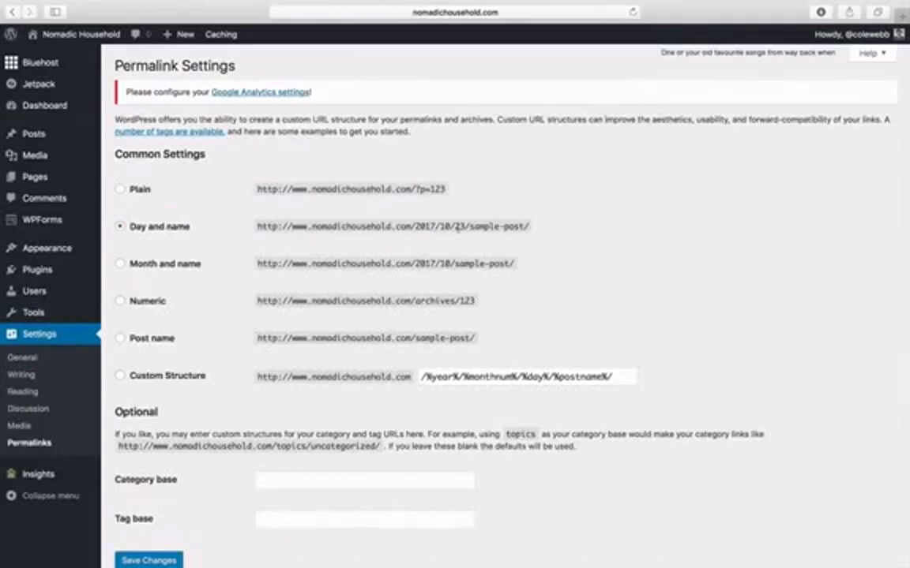
pyautogui.click(121, 339)
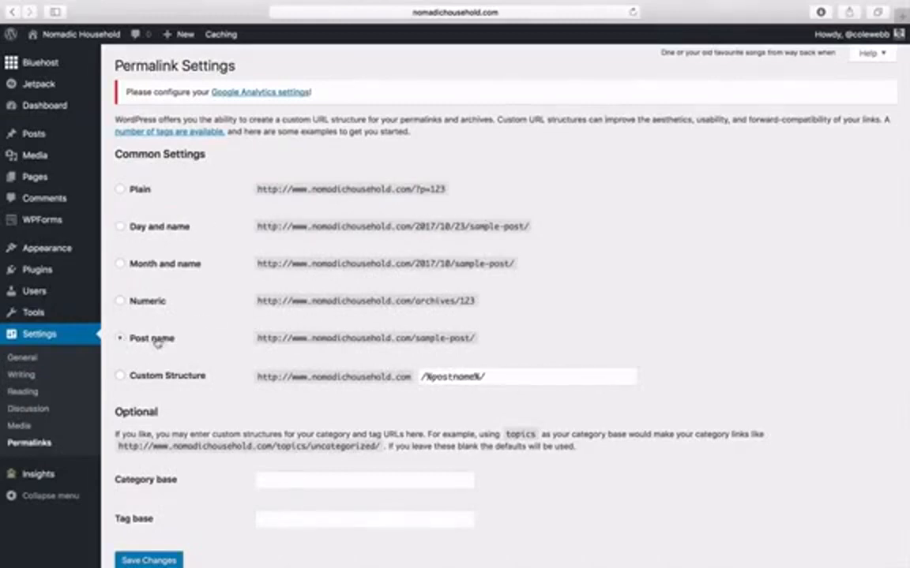
pyautogui.click(176, 561)
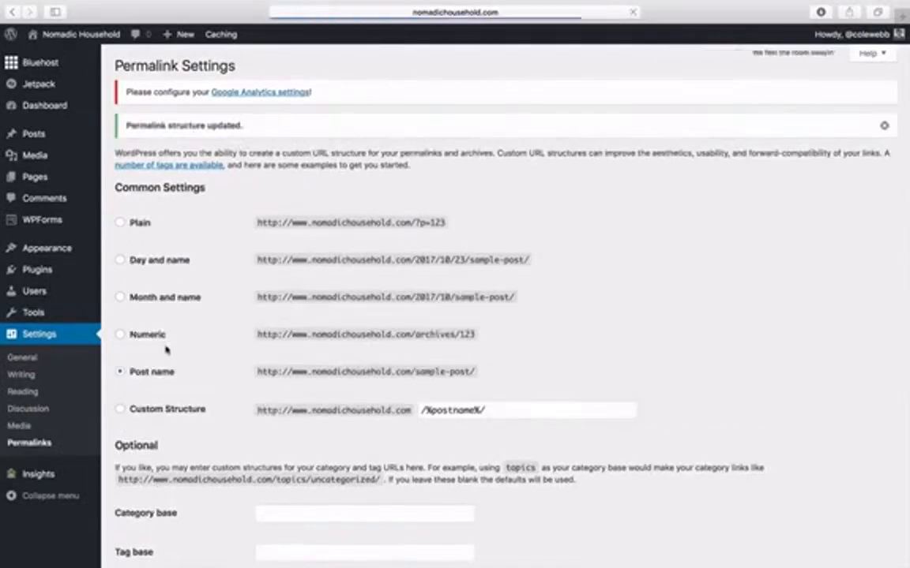
pyautogui.click(61, 139)
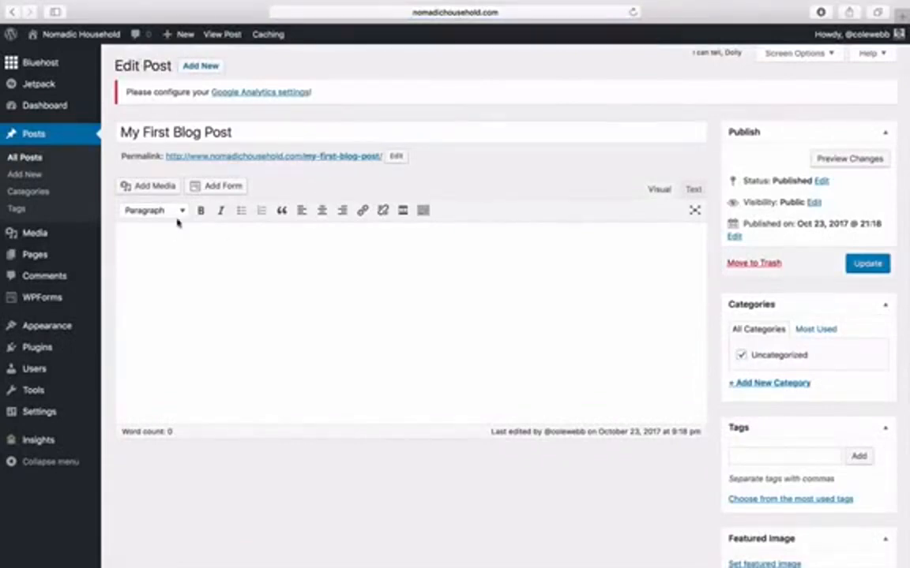
# - Publish a new page titled 'Page 1' and view it in the live site's menu
pyautogui.moveTo(61, 259)
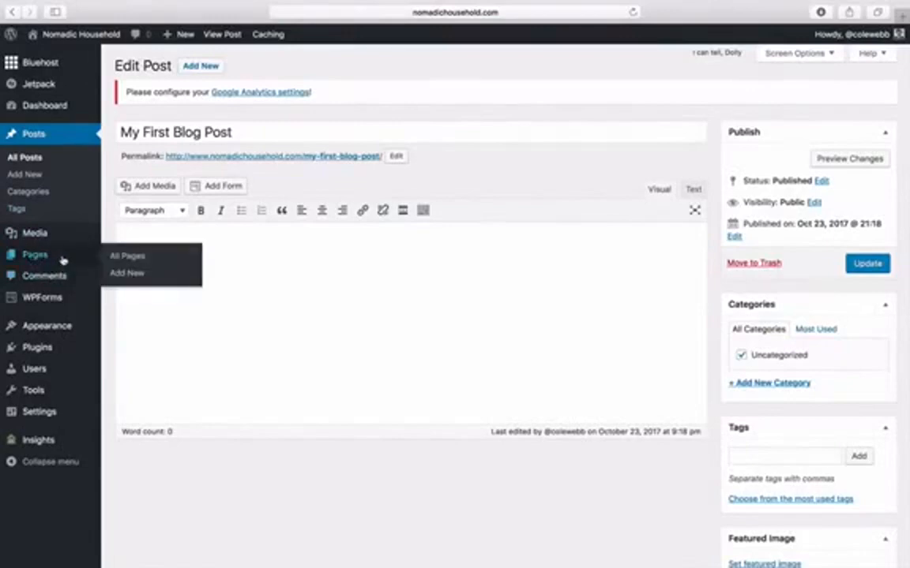
pyautogui.click(45, 257)
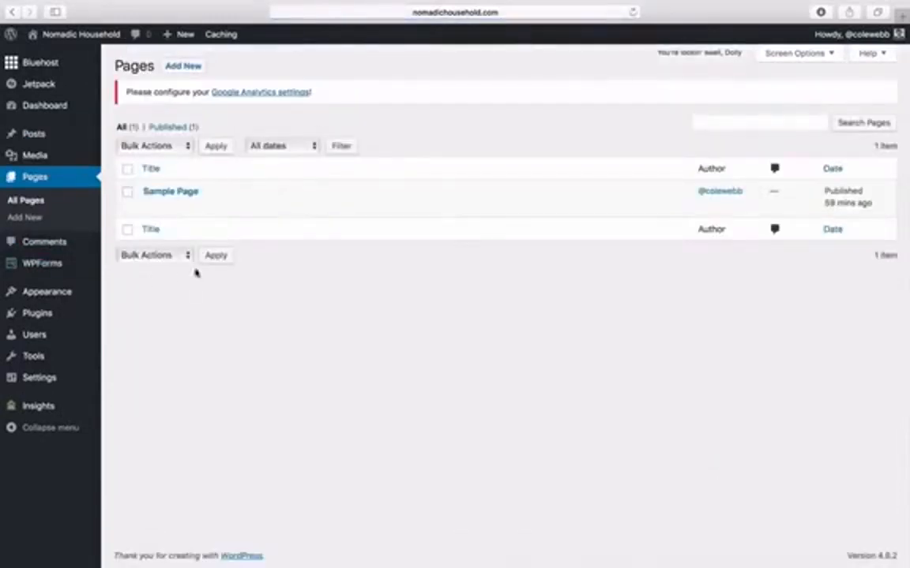
pyautogui.click(179, 68)
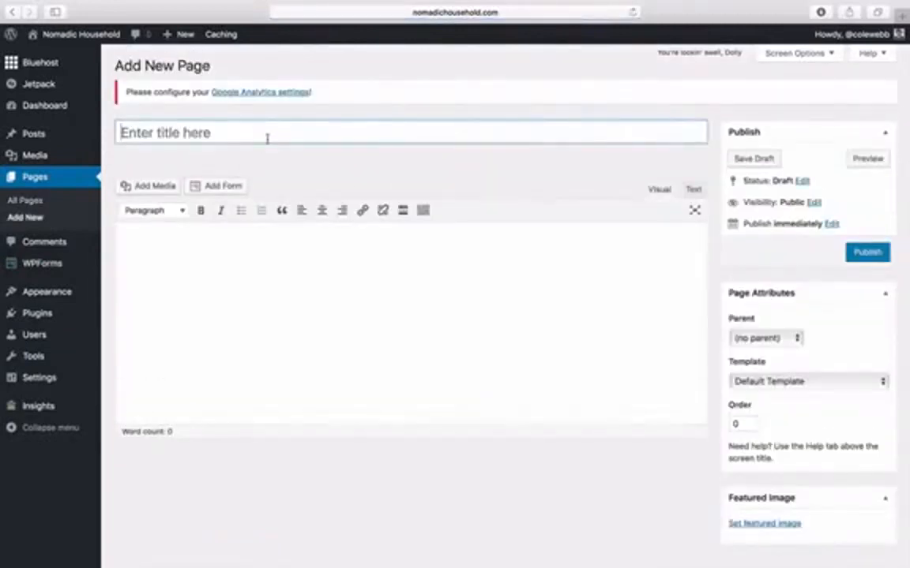
pyautogui.click(267, 138)
pyautogui.write('Page 1')
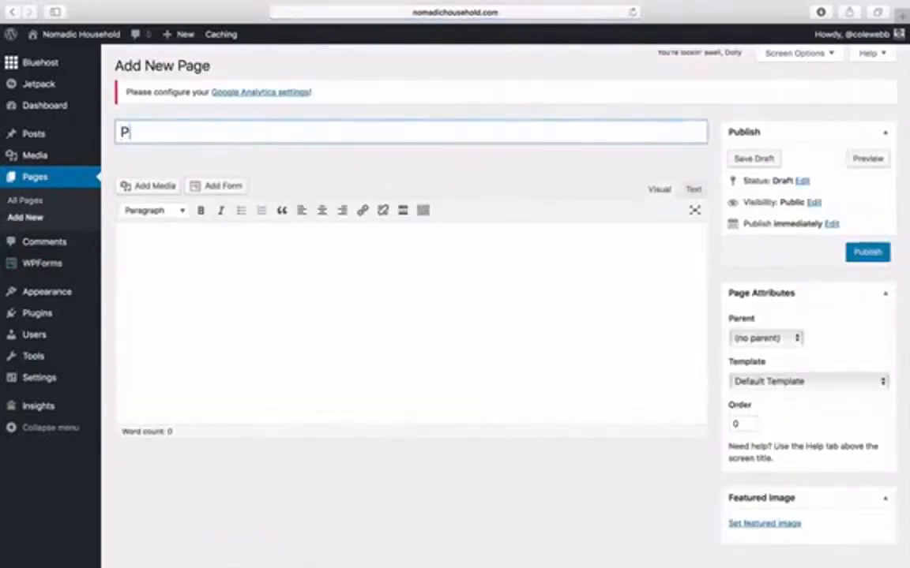
pyautogui.click(407, 289)
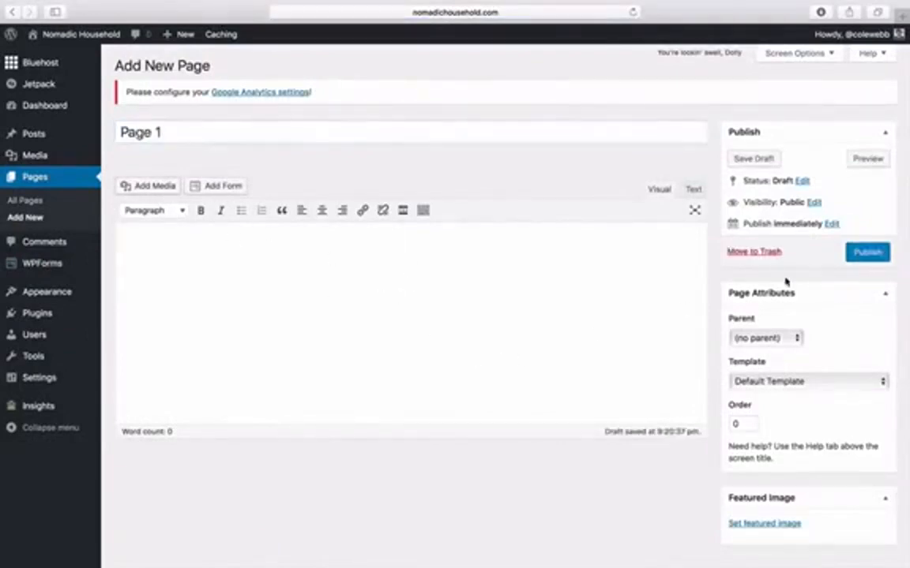
pyautogui.click(856, 257)
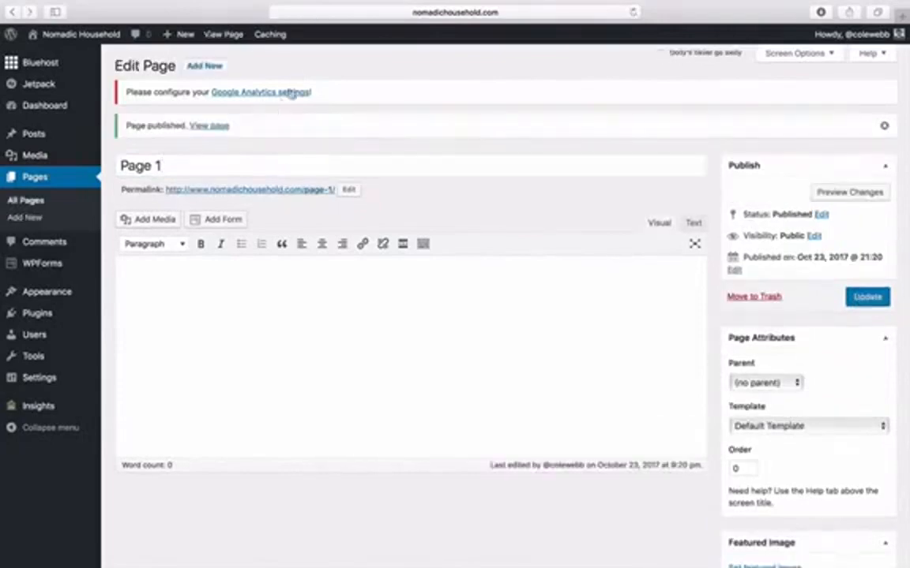
pyautogui.click(37, 177)
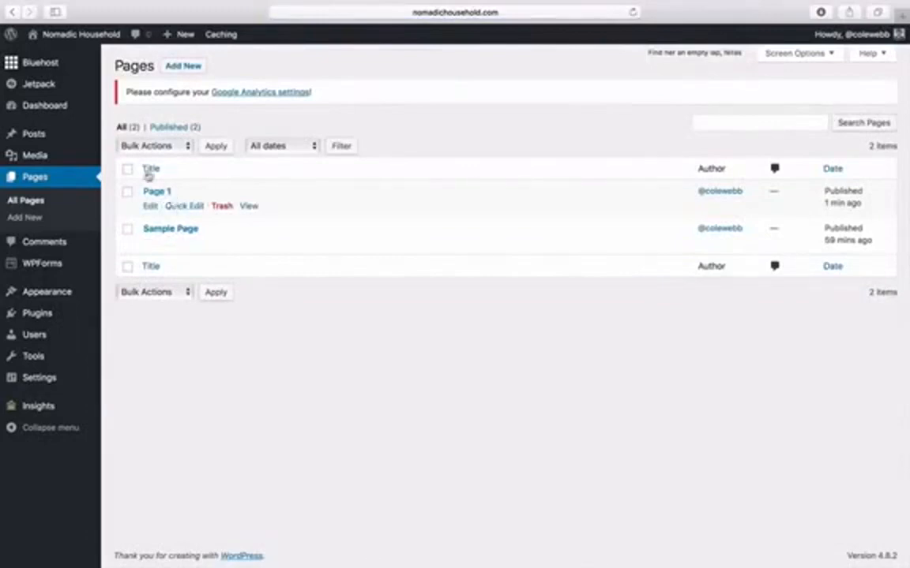
pyautogui.click(98, 35)
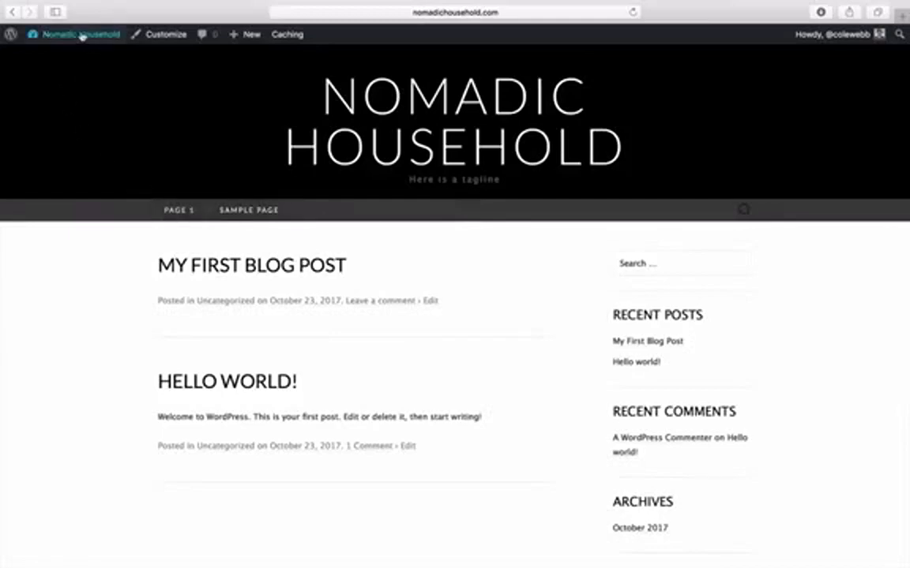
# - Open Appearance > Menus and create a menu named 'Menu 1'
pyautogui.moveTo(83, 37)
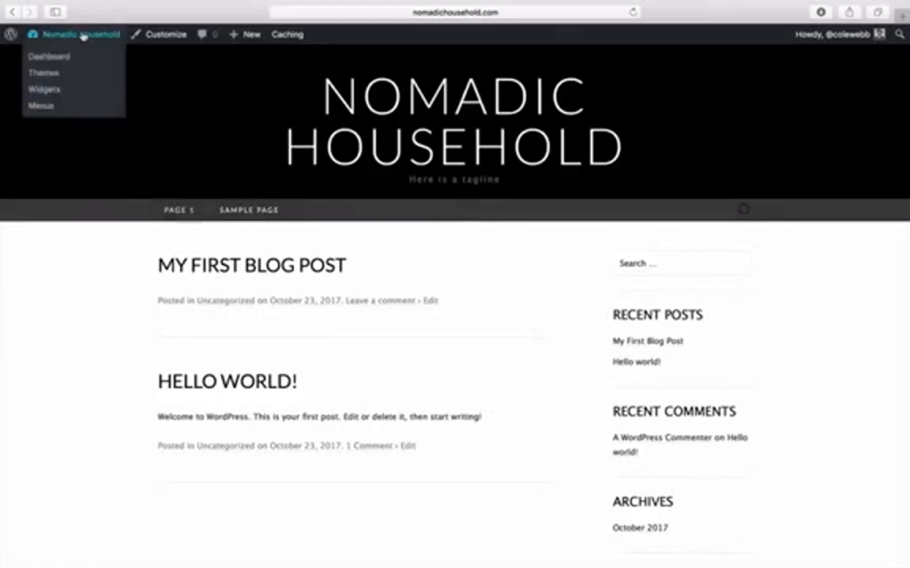
pyautogui.click(43, 105)
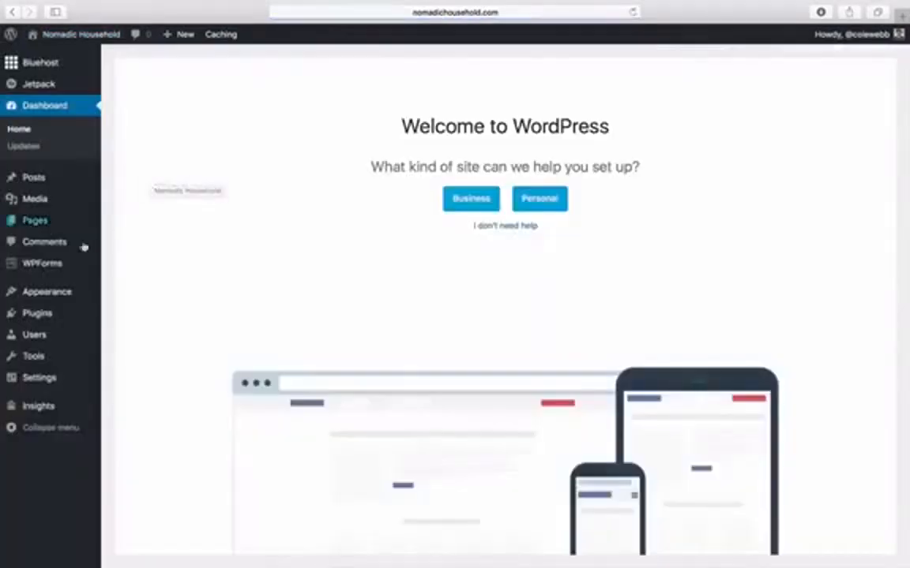
pyautogui.moveTo(69, 294)
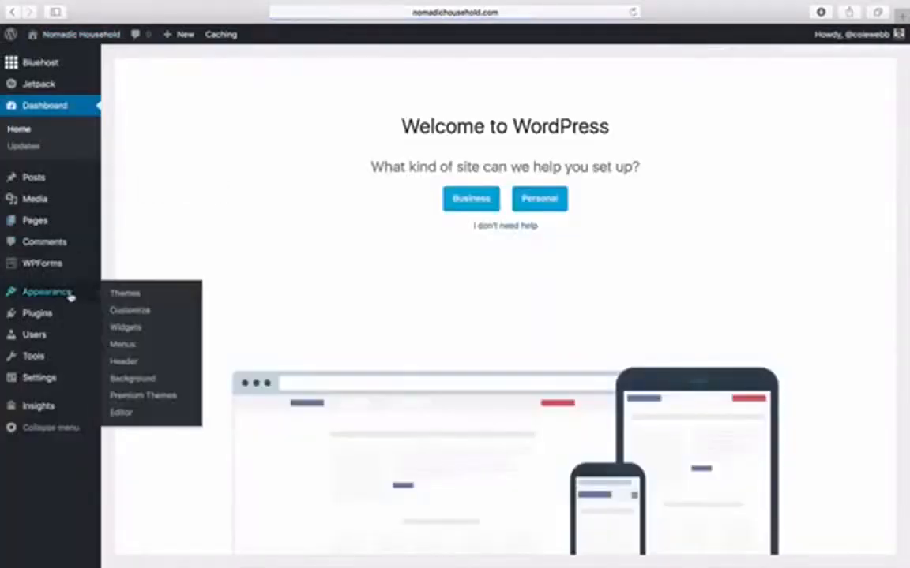
pyautogui.click(125, 346)
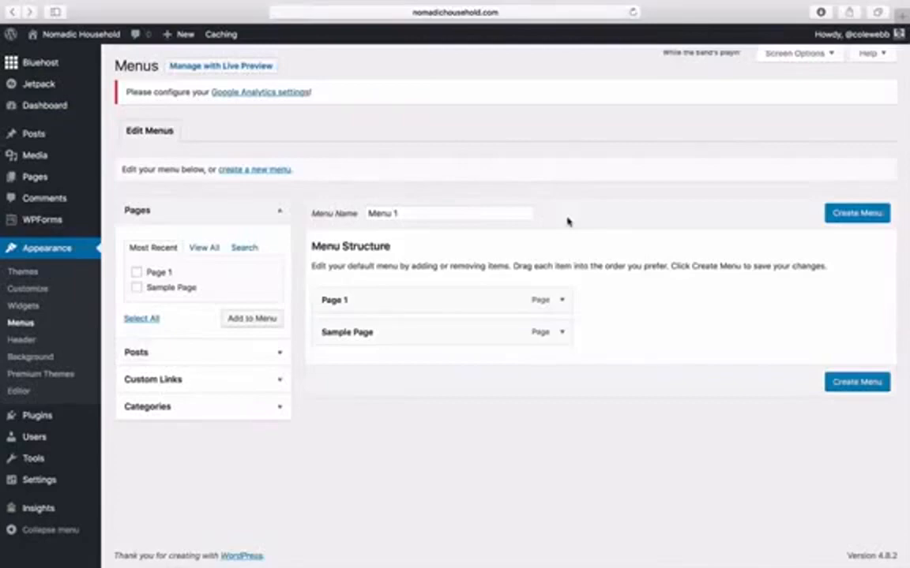
pyautogui.moveTo(368, 213); pyautogui.dragTo(427, 212)
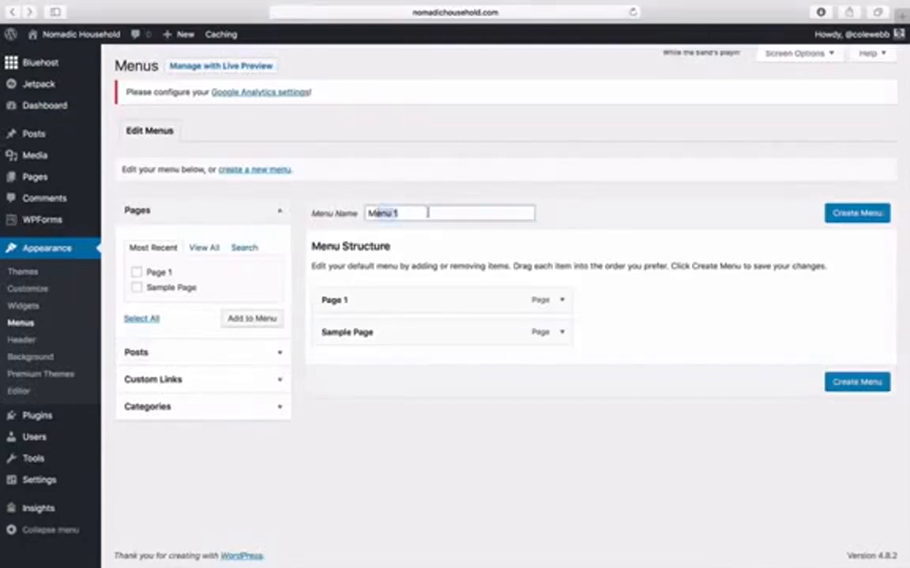
pyautogui.click(843, 214)
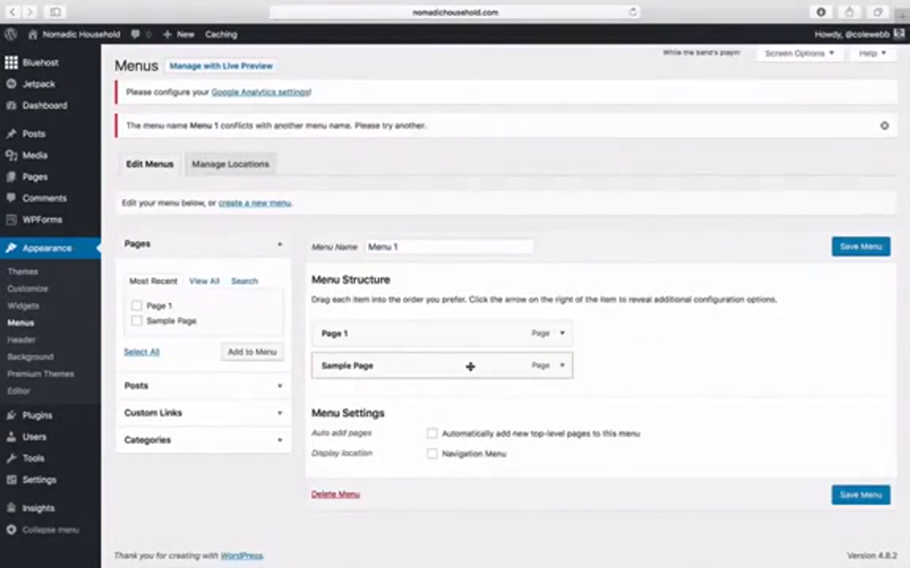
# - Remove Sample Page from Menu 1, leaving only Page 1
pyautogui.click(562, 368)
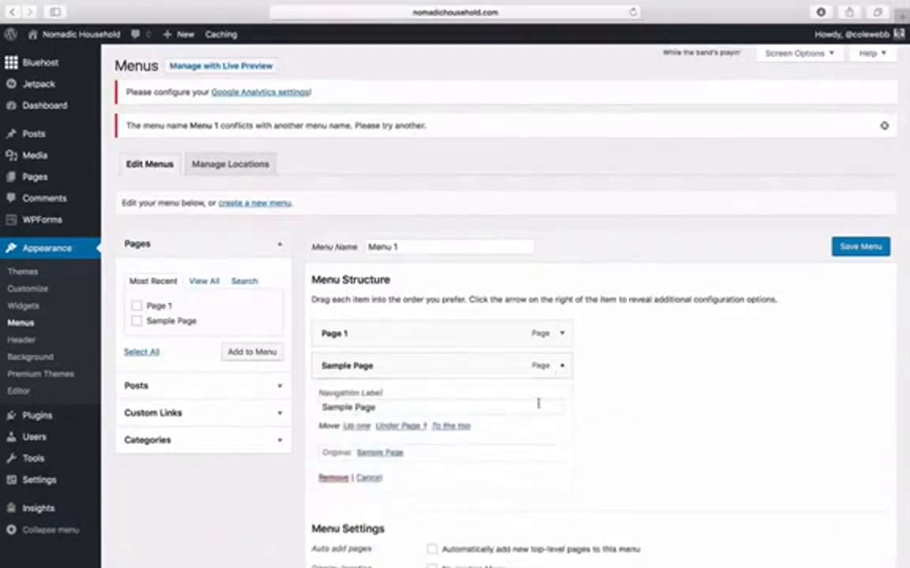
pyautogui.scroll(-2, 505, 407)
pyautogui.click(333, 427)
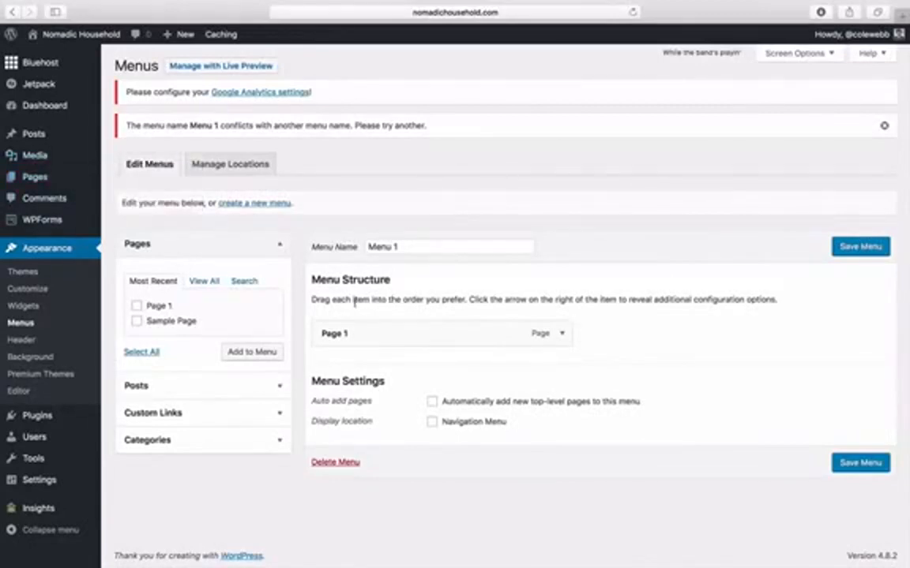
# - Add a 'Home' custom link to nomadichousehold.com and move it above Page 1
pyautogui.click(260, 413)
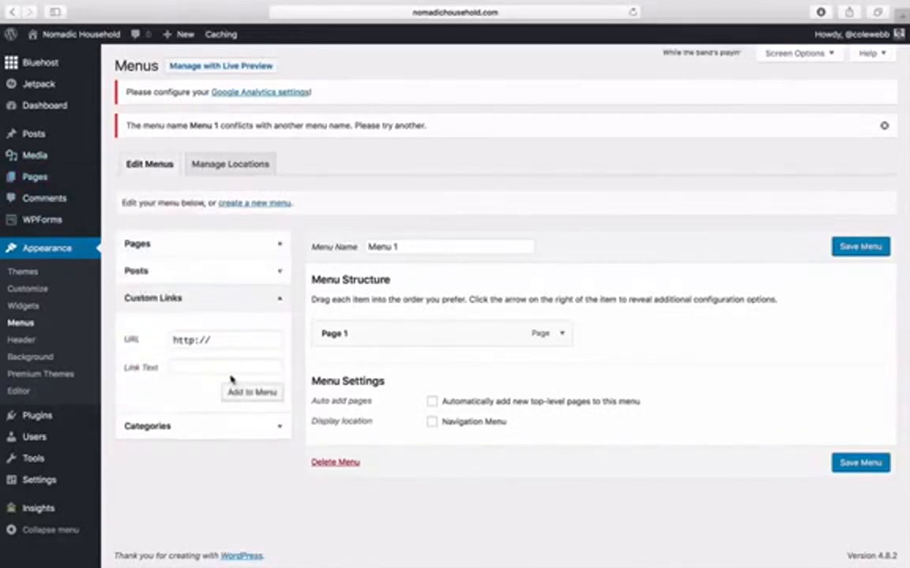
pyautogui.click(210, 339)
pyautogui.write('no')
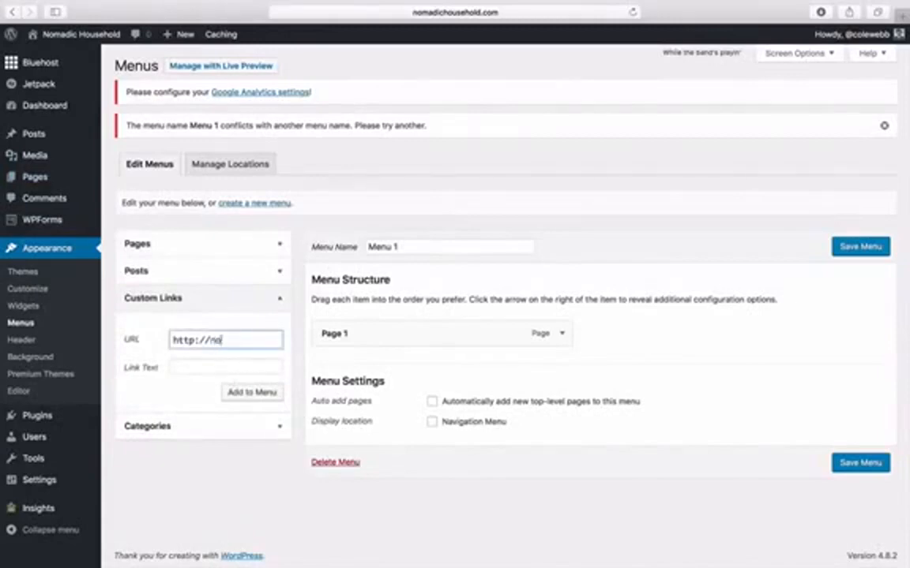
pyautogui.write('madichousehold.com')
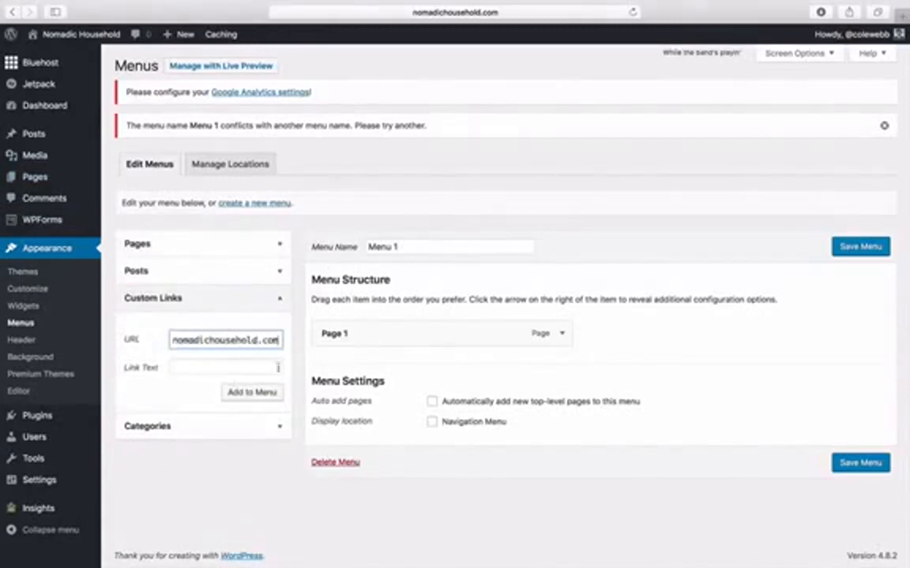
pyautogui.click(232, 367)
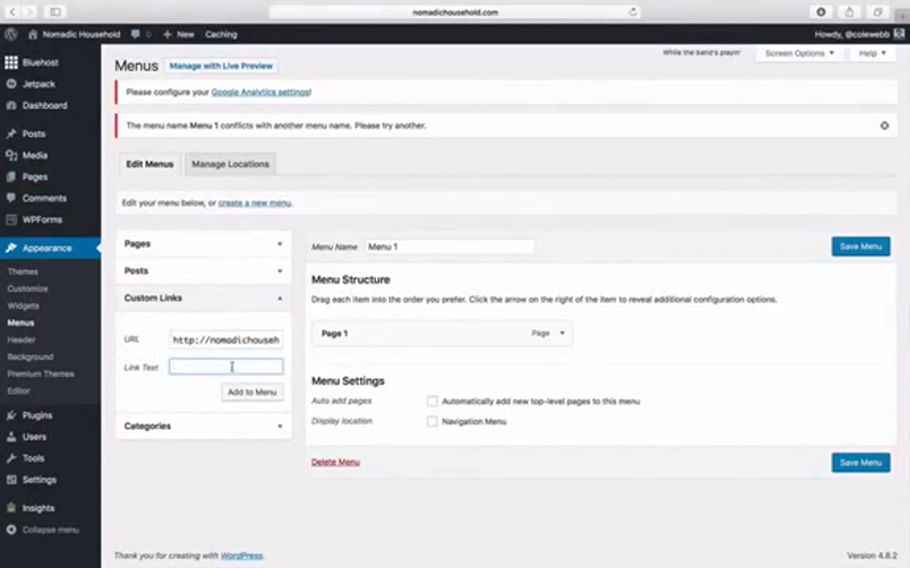
pyautogui.write('Home')
pyautogui.click(260, 396)
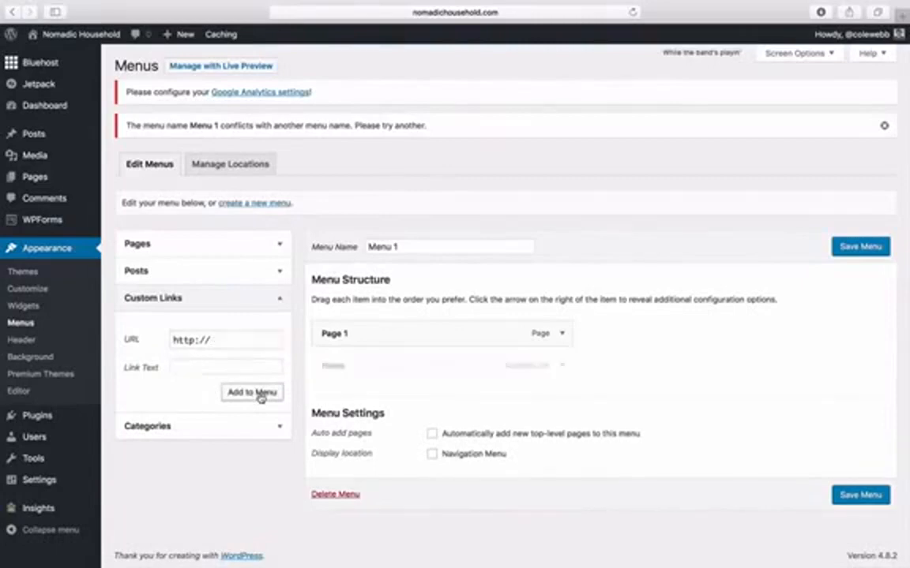
pyautogui.moveTo(396, 371); pyautogui.dragTo(398, 332)
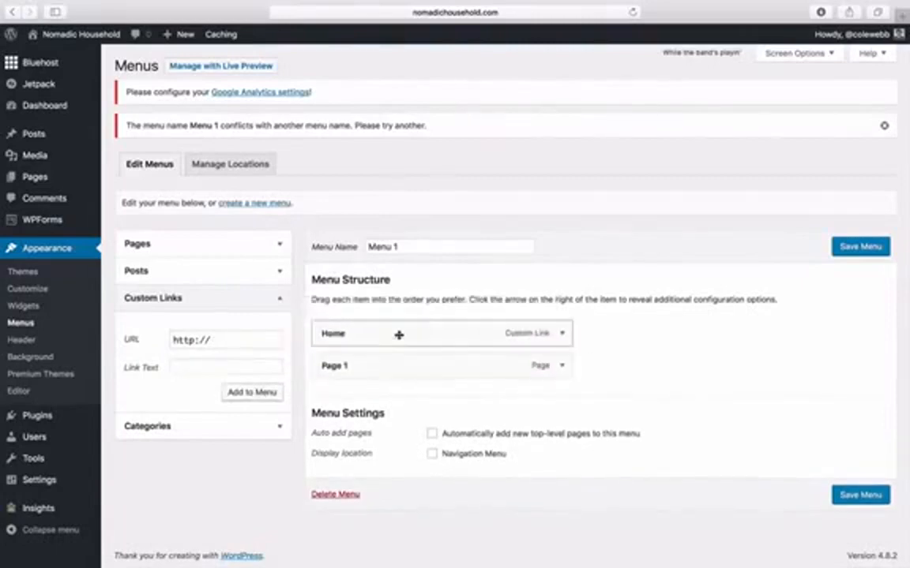
# - Add Sample Page to Menu 1
pyautogui.click(244, 247)
pyautogui.click(135, 323)
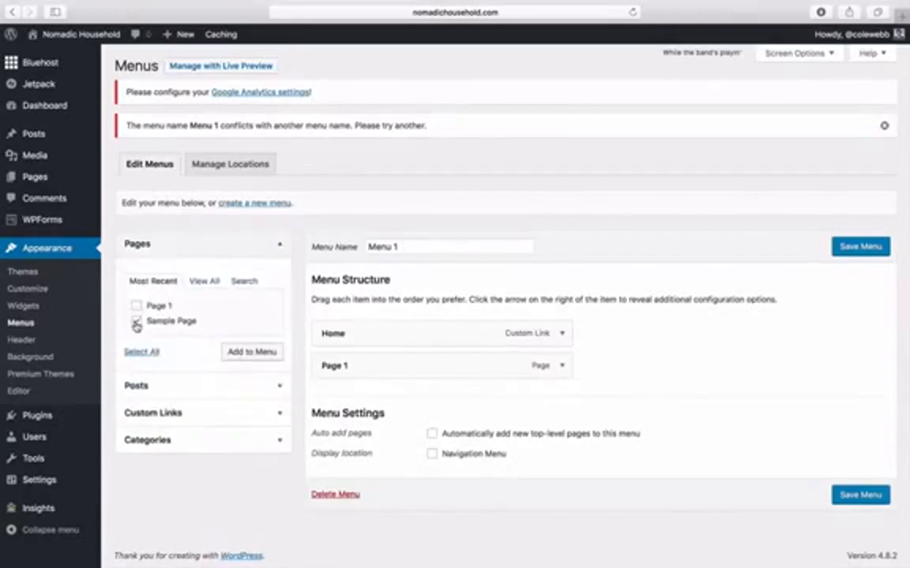
pyautogui.click(237, 353)
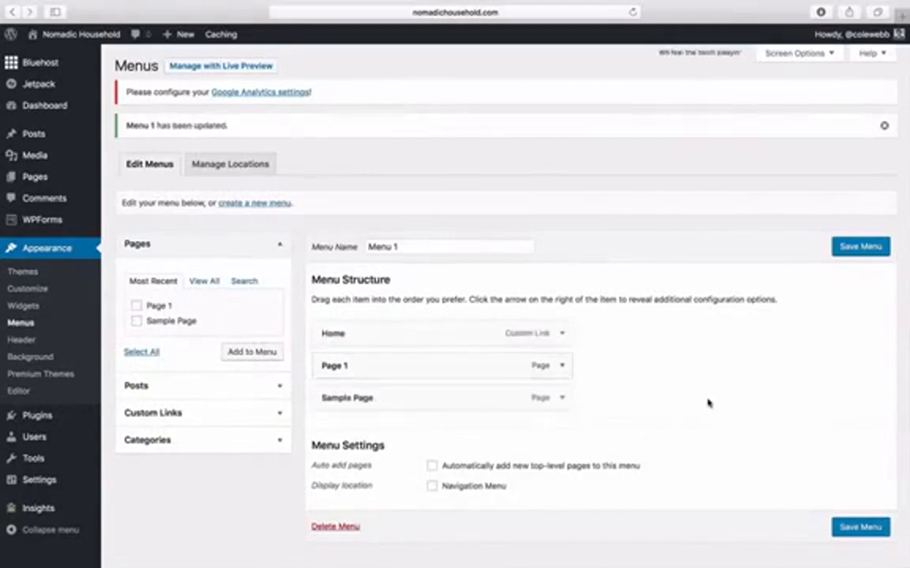
# - Assign Menu 1 to the Navigation Menu location and save the menu
pyautogui.scroll(-2, 709, 402)
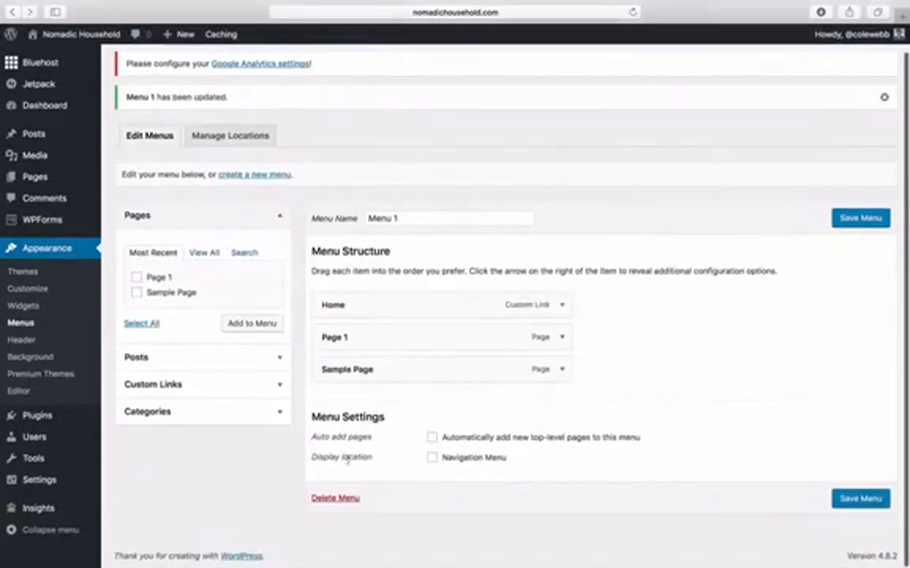
pyautogui.click(432, 458)
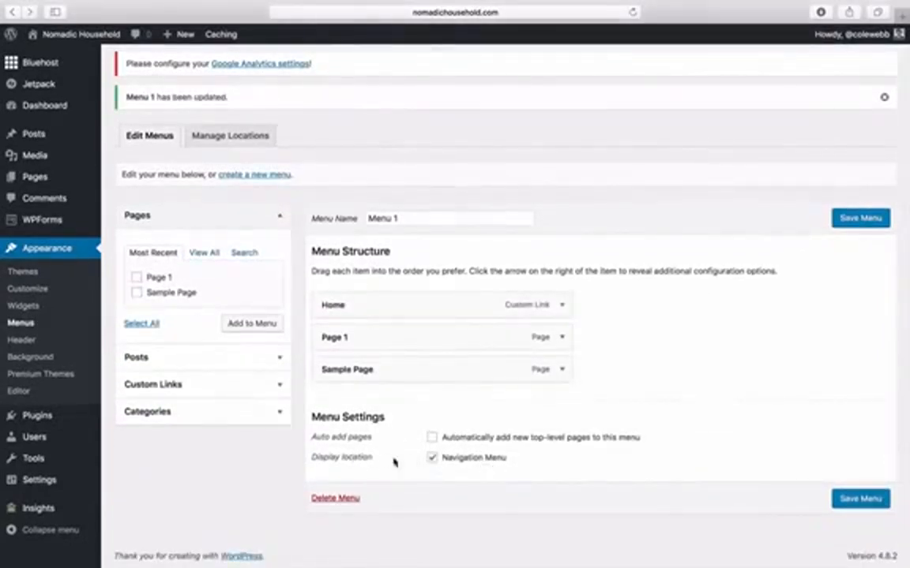
pyautogui.moveTo(315, 458); pyautogui.dragTo(372, 457)
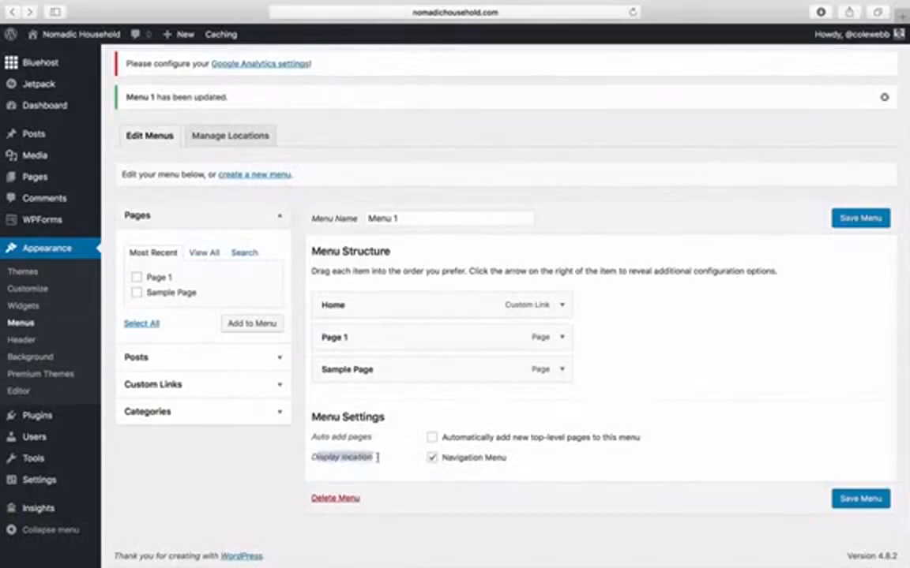
pyautogui.click(377, 457)
pyautogui.click(861, 218)
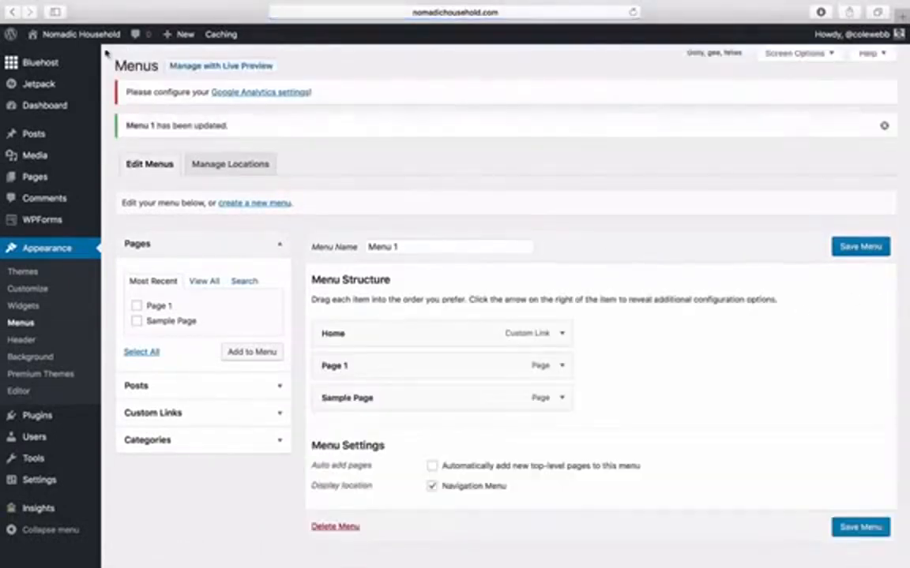
pyautogui.moveTo(119, 35)
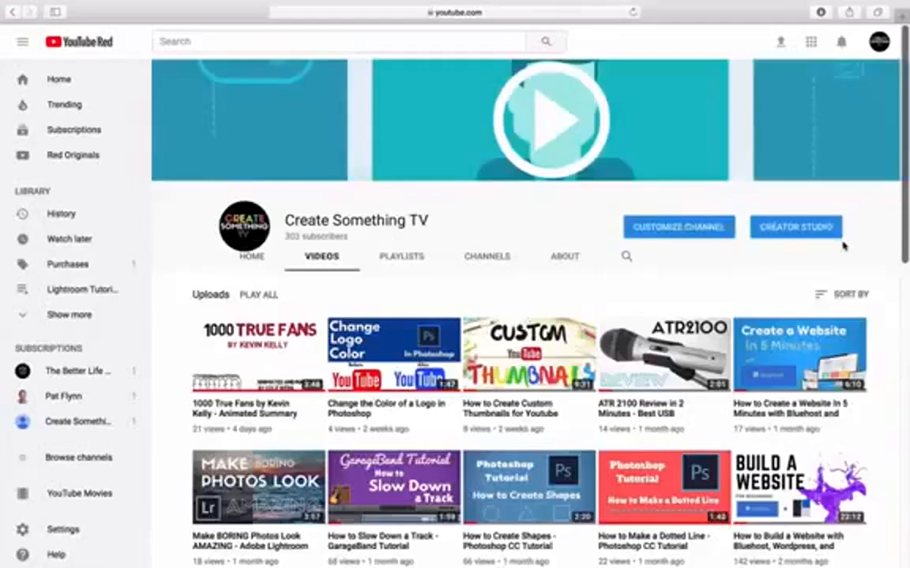
# - Scroll down the Create Something TV channel's uploaded videos list
pyautogui.scroll(-8, 842, 242)
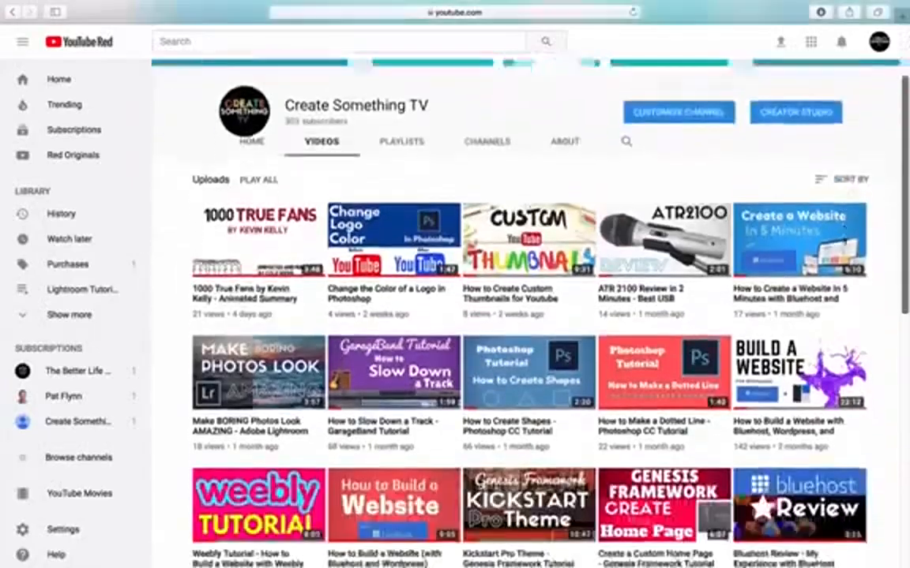
# - Scroll down and back up through the channel's Videos tab uploads
pyautogui.scroll(-6, 842, 242)
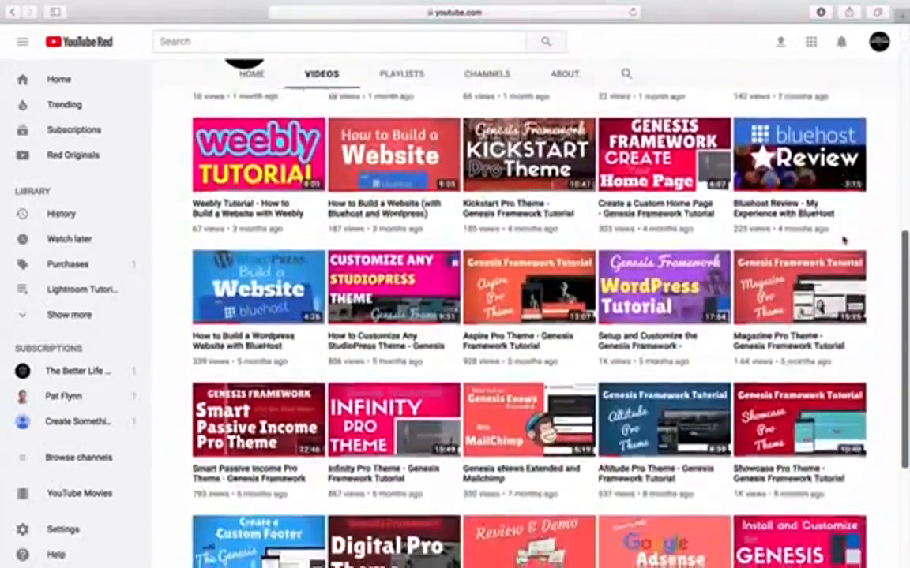
pyautogui.scroll(10, 842, 239)
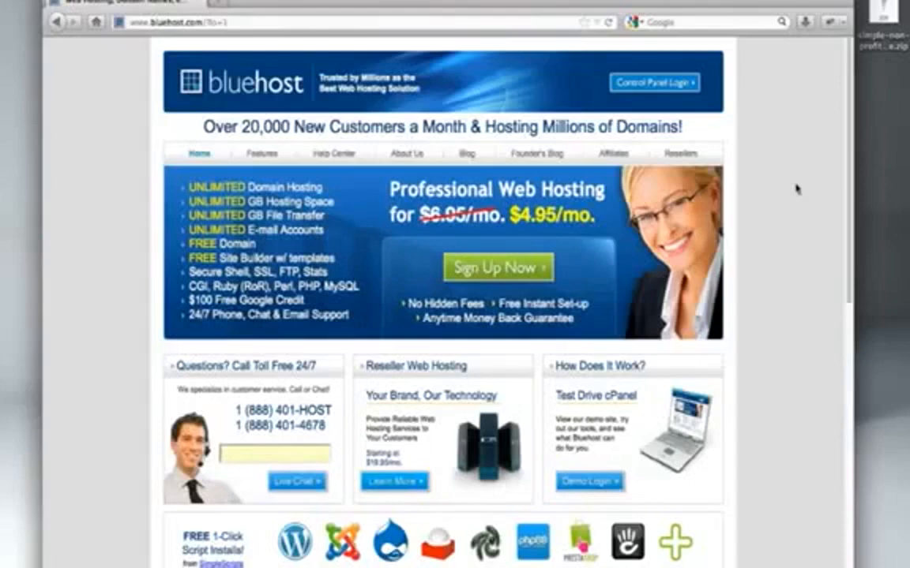
# - Start Bluehost signup and submit the existing domain yourdomain.com under I Have a Domain Name
pyautogui.click(514, 268)
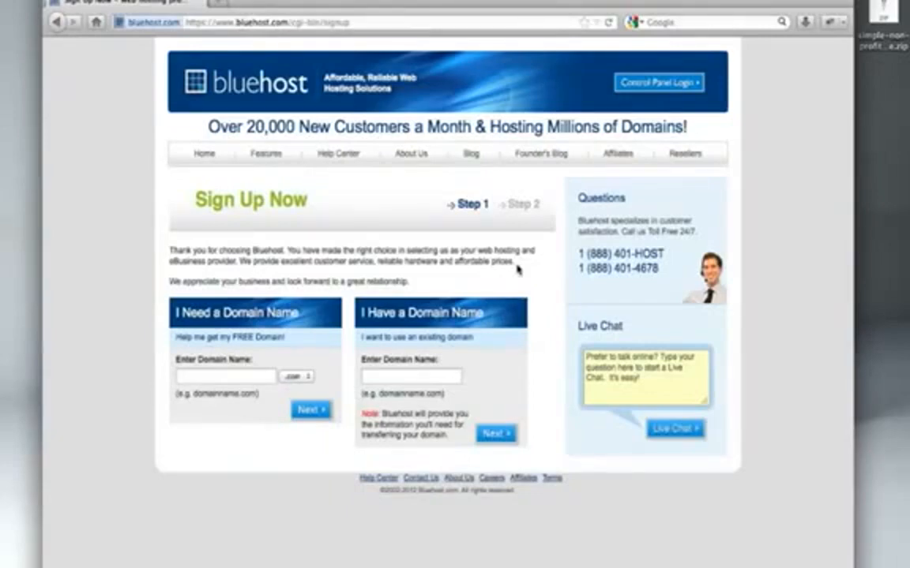
pyautogui.click(187, 376)
pyautogui.write('yourdomain')
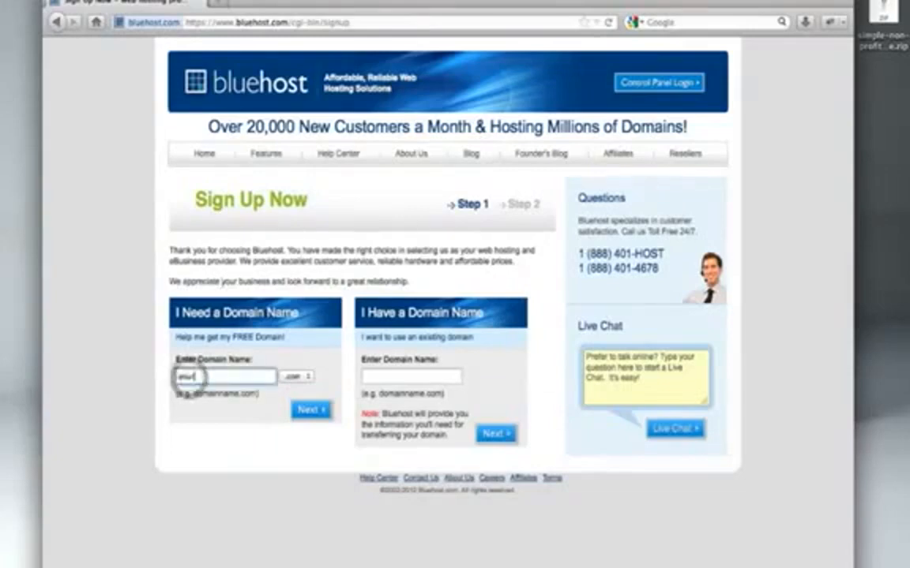
pyautogui.click(309, 411)
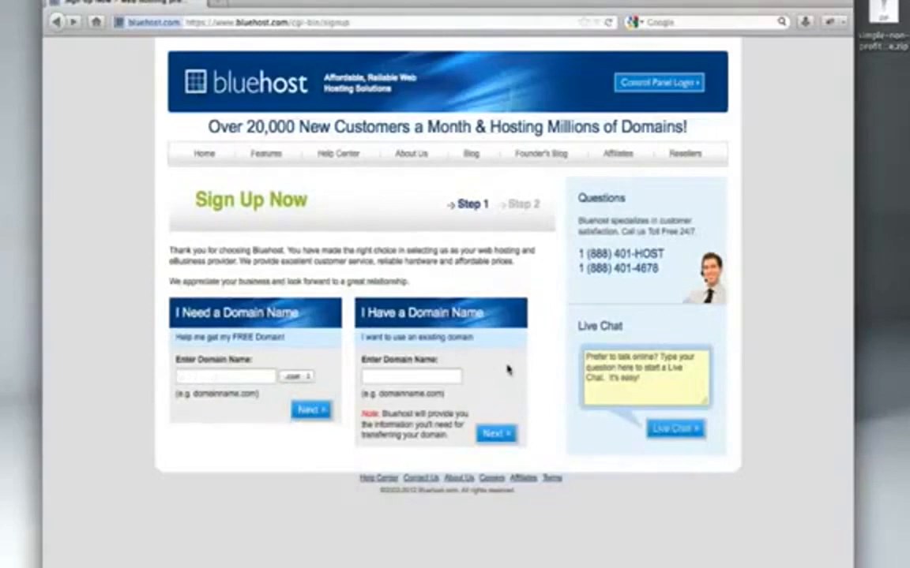
pyautogui.click(412, 376)
pyautogui.write('yourd')
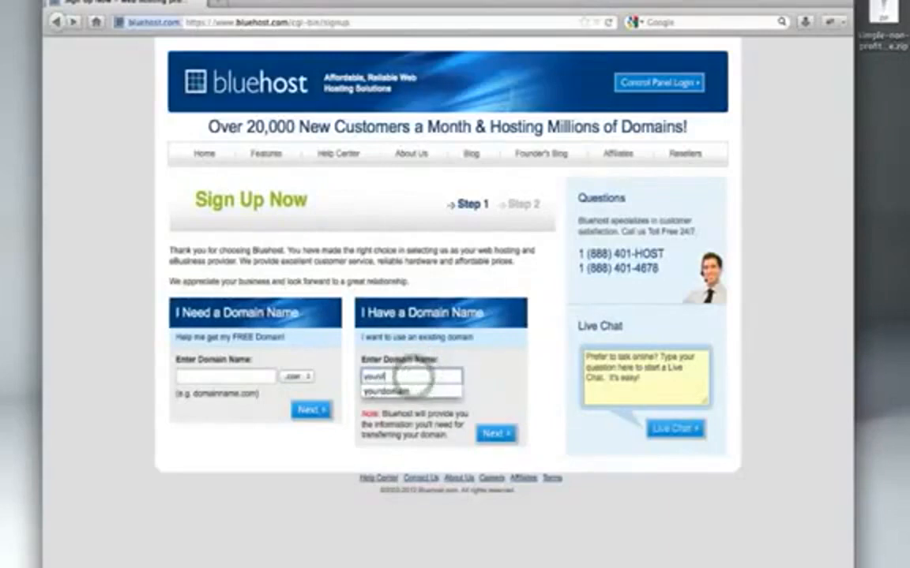
pyautogui.write('omain.com')
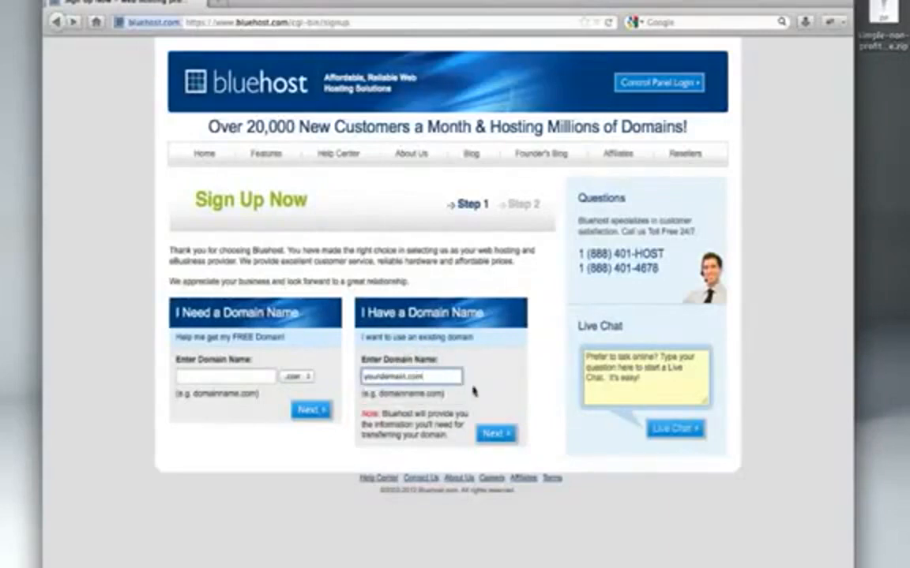
pyautogui.click(497, 435)
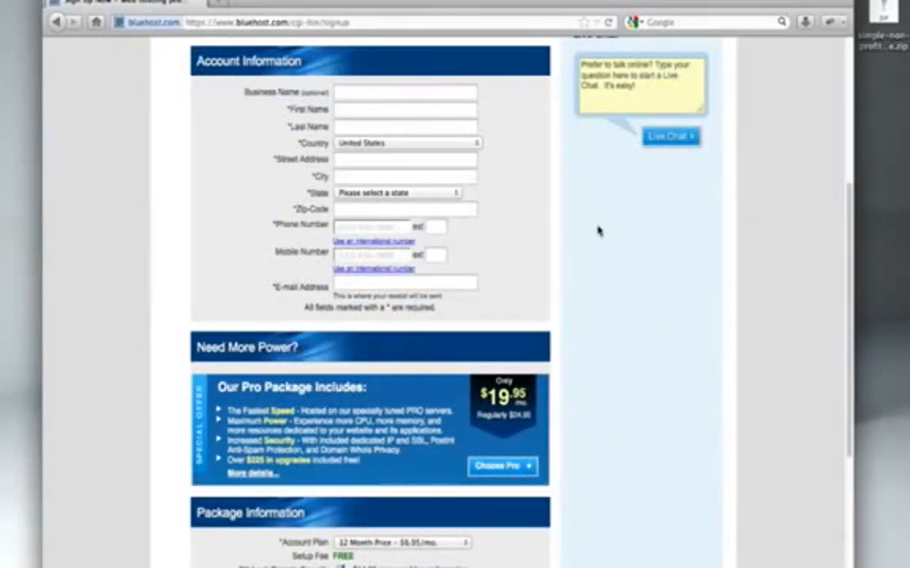
# - Untick SiteLock Domain Security and open the Account Plan dropdown's 12, 24, 36 month and Pro options
pyautogui.scroll(-7, 597, 230)
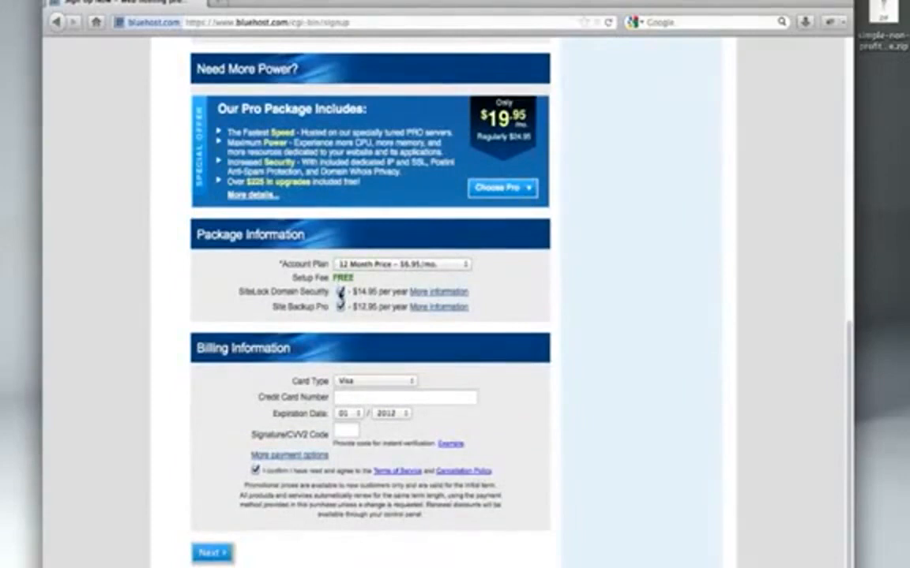
pyautogui.click(340, 292)
pyautogui.click(458, 265)
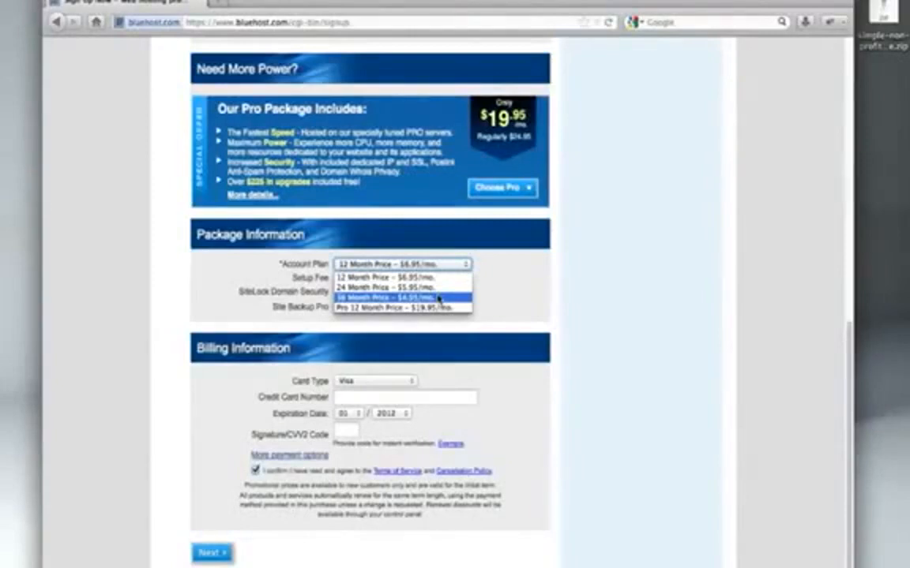
# - Keep the Bluehost account plan at 12 Month Price and continue down the signup page
pyautogui.click(448, 284)
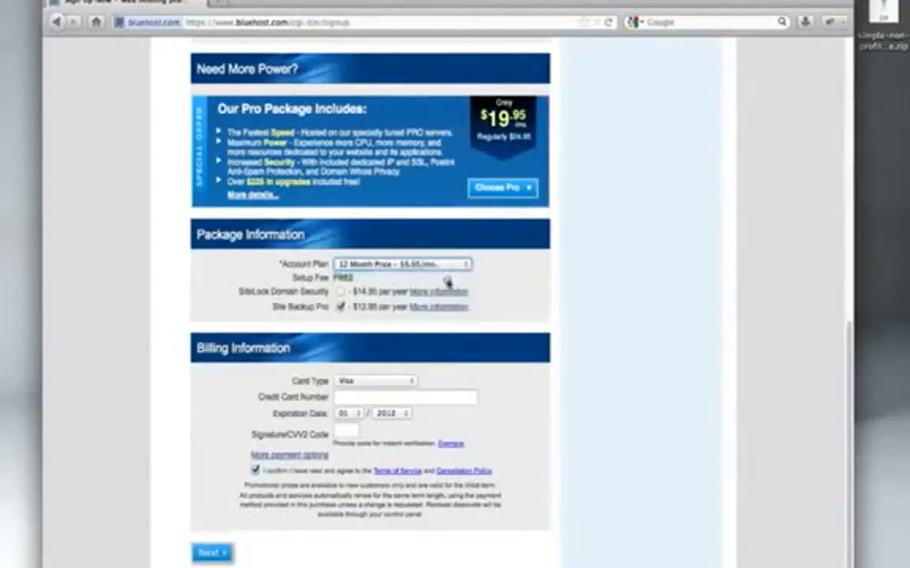
pyautogui.scroll(-1, 529, 382)
pyautogui.scroll(-1, 529, 383)
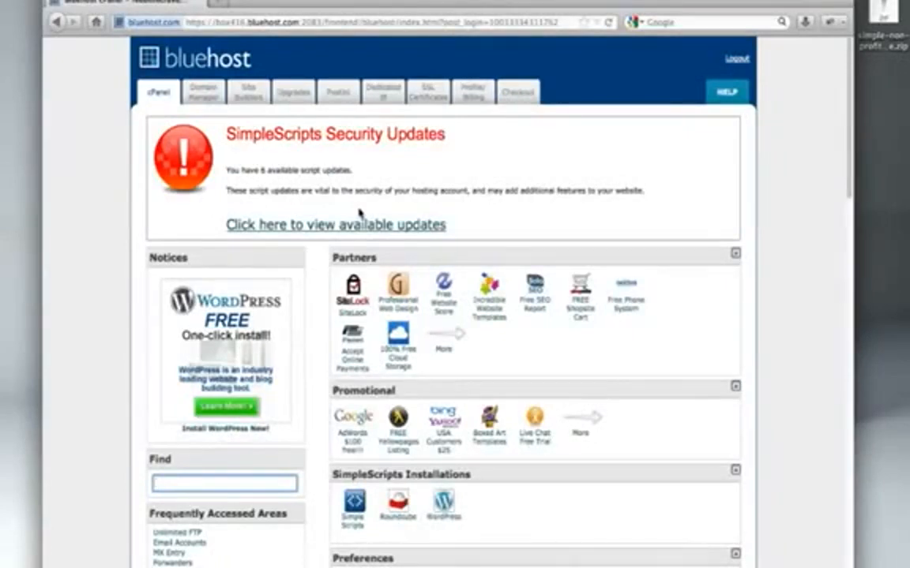
# - Launch the WordPress installer from cPanel's Site Builders and start a brand new installation
pyautogui.scroll(-5, 359, 212)
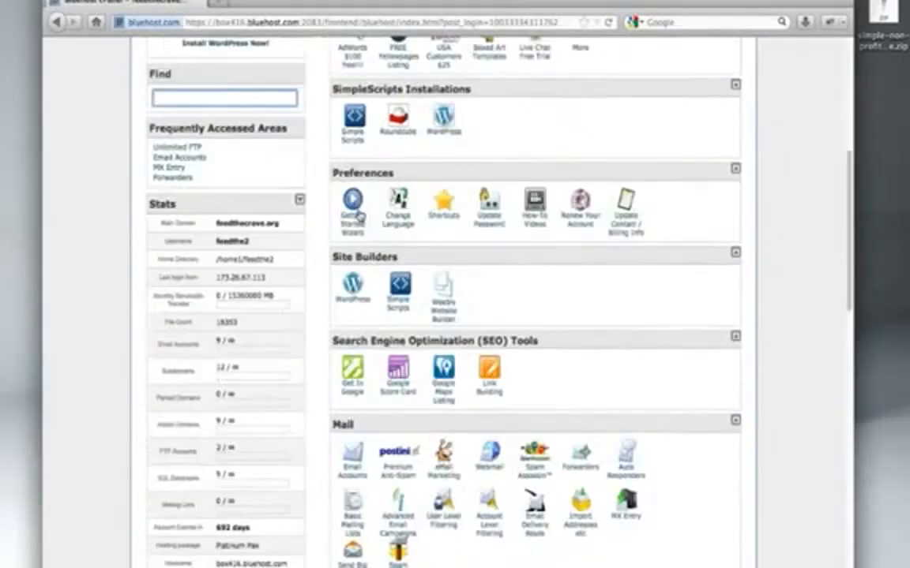
pyautogui.click(353, 284)
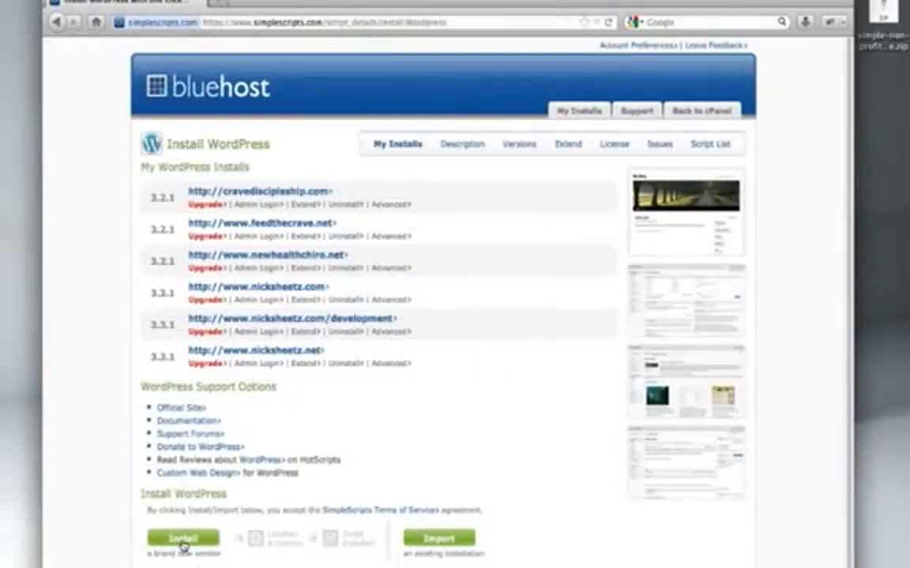
pyautogui.click(182, 538)
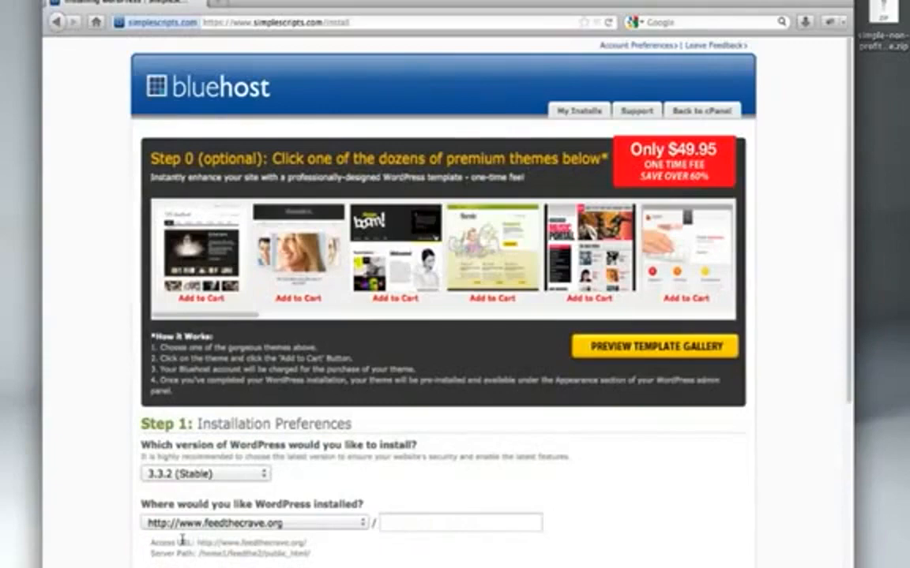
pyautogui.scroll(-8, 181, 541)
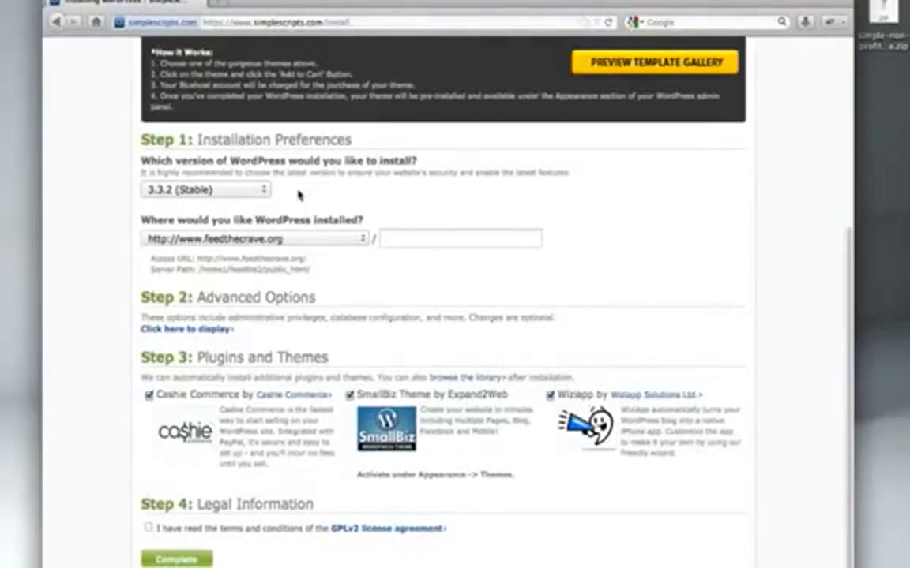
pyautogui.click(312, 239)
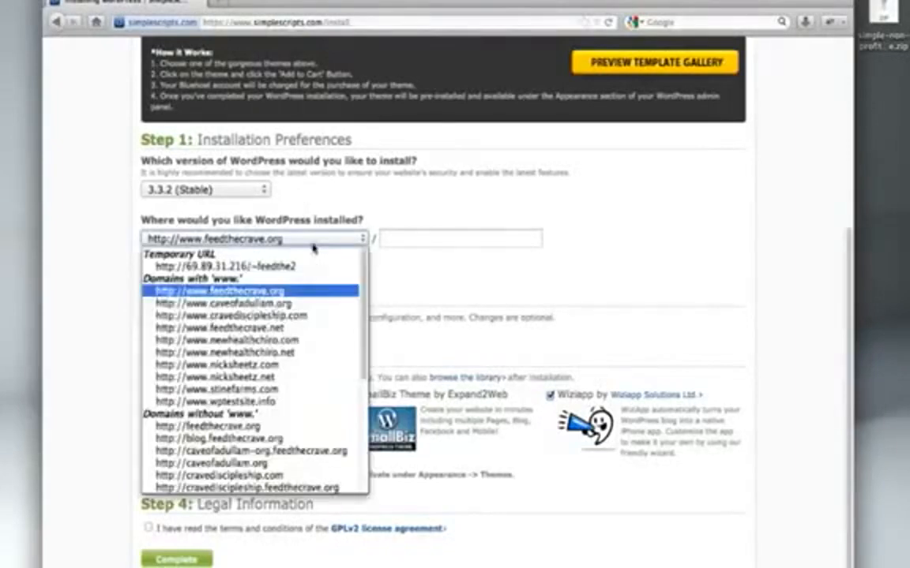
pyautogui.click(268, 401)
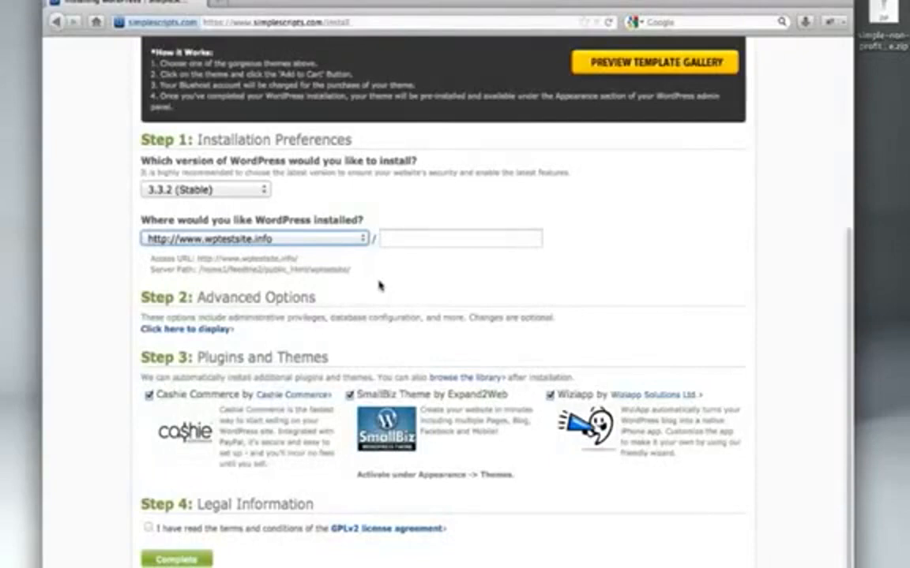
# - Show the advanced options and rename the site to 'My New Site'
pyautogui.click(222, 328)
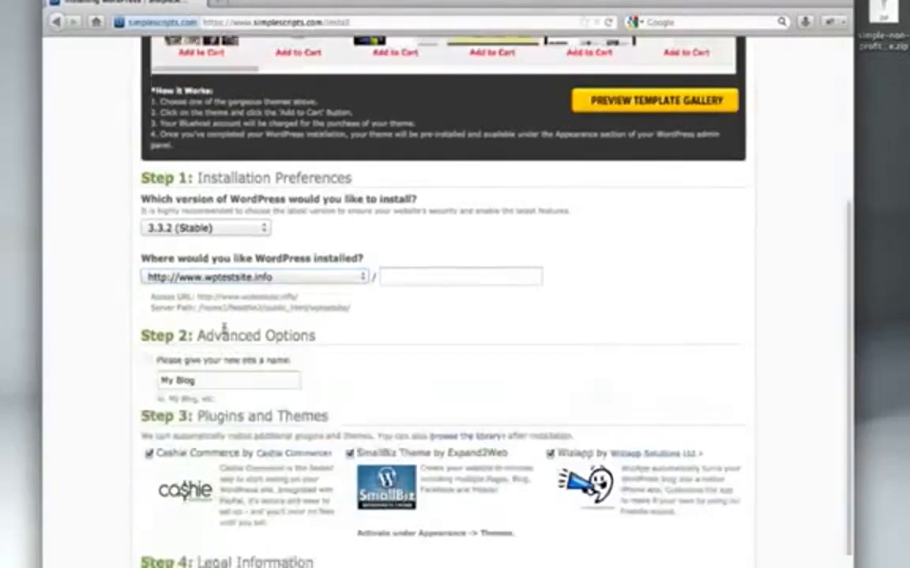
pyautogui.tripleClick(228, 386)
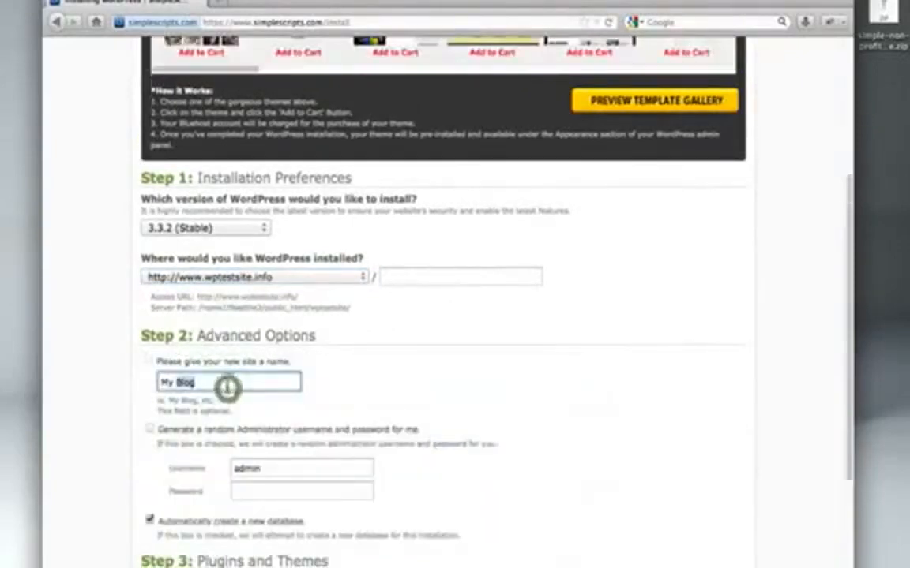
pyautogui.write('My New Site')
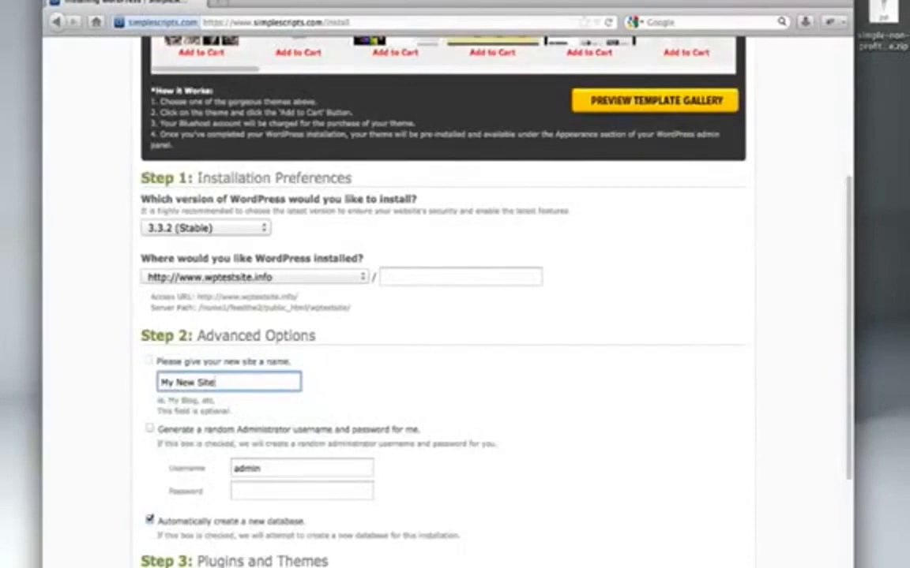
# - Enter an administrator password and accept the GPLv2 license agreement
pyautogui.click(258, 491)
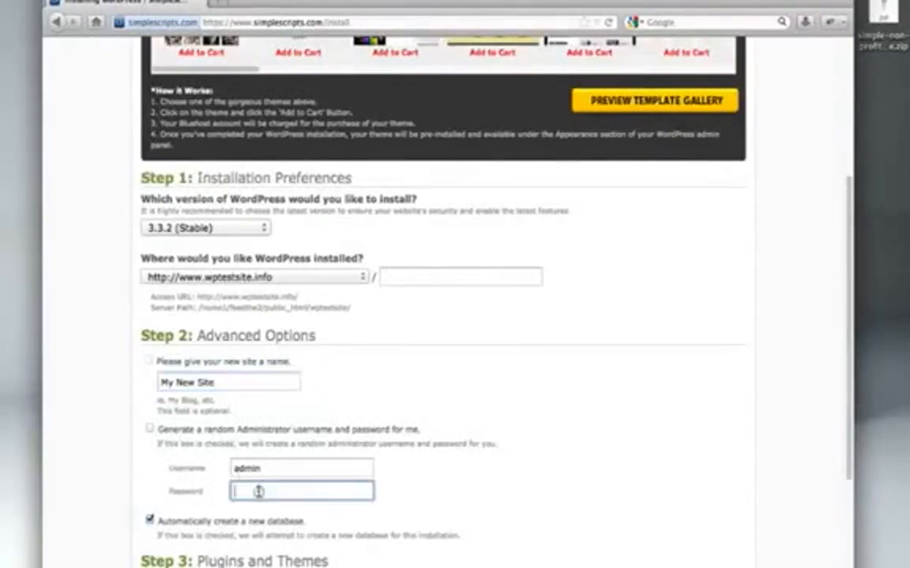
pyautogui.write('password')
pyautogui.scroll(-5, 446, 300)
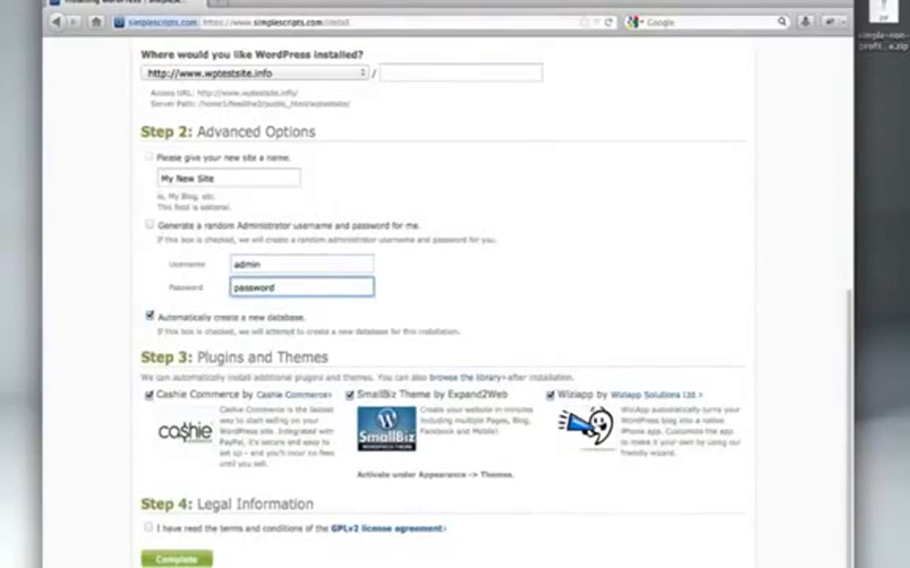
pyautogui.click(147, 526)
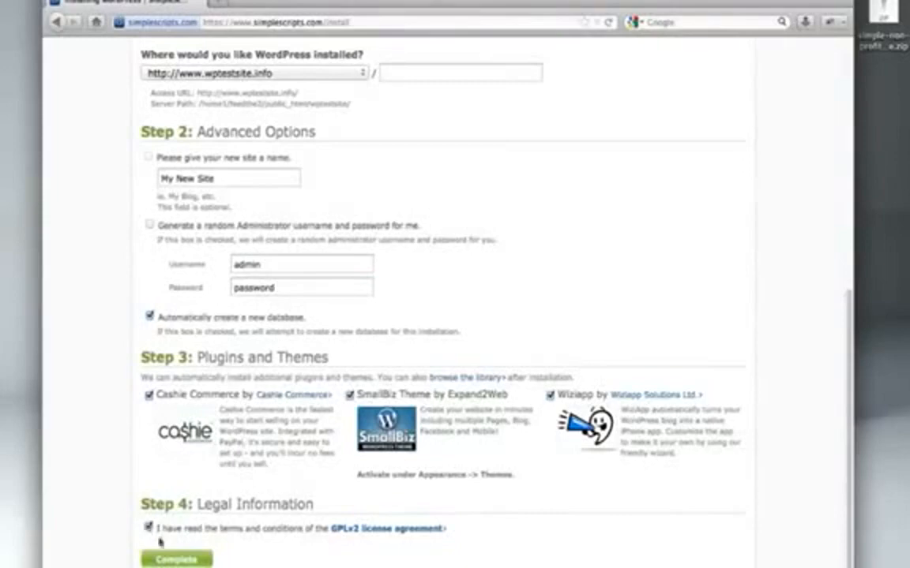
pyautogui.click(180, 560)
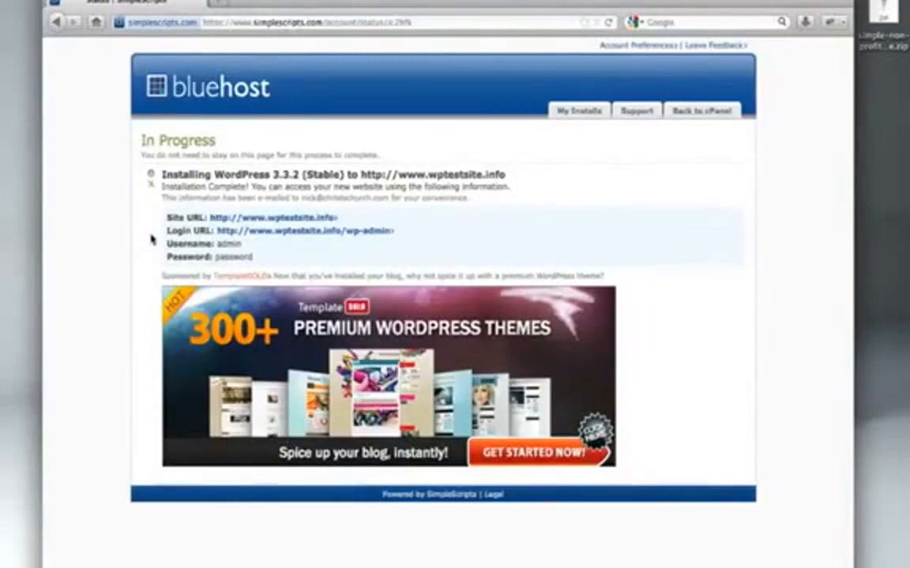
# - Open and view the new site via the Site URL link, then open the Login URL link
pyautogui.click(276, 218)
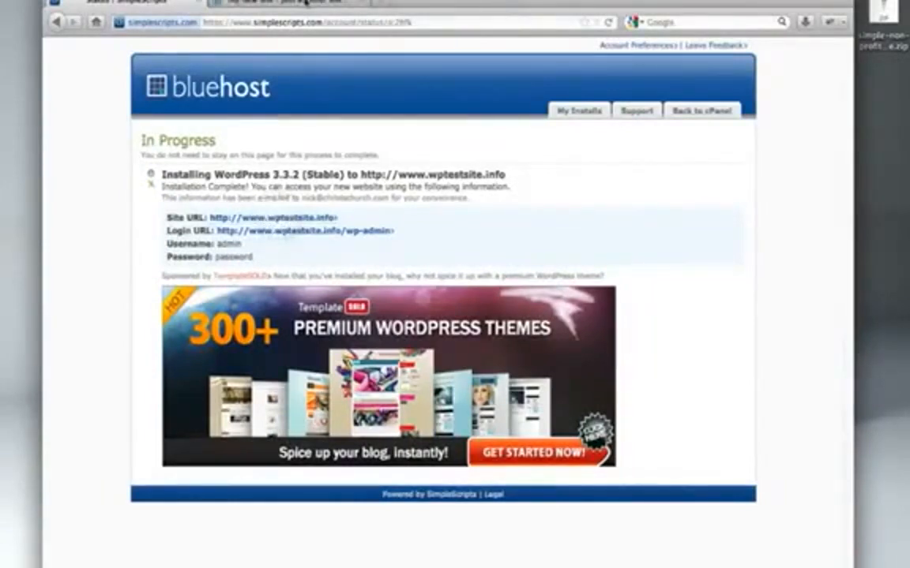
pyautogui.click(304, 4)
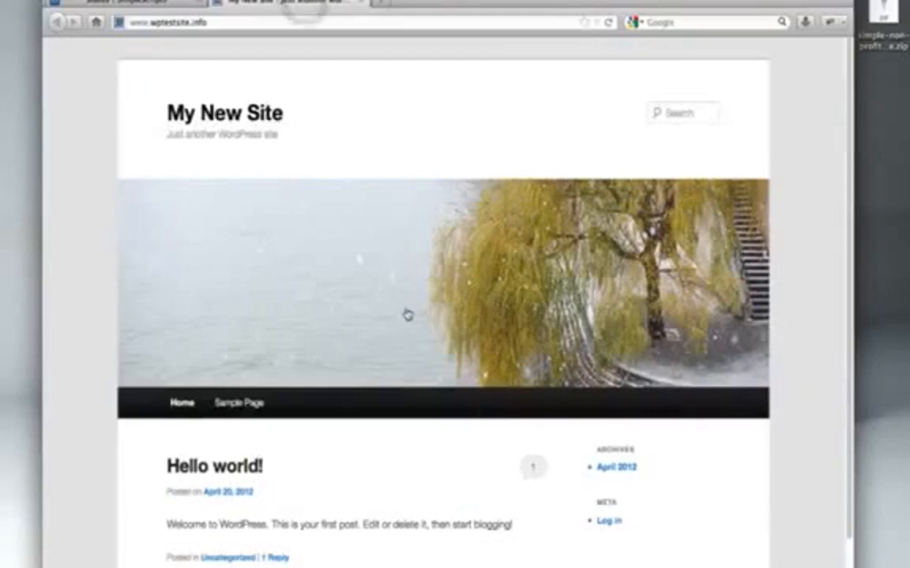
pyautogui.scroll(-2, 407, 314)
pyautogui.scroll(2, 407, 315)
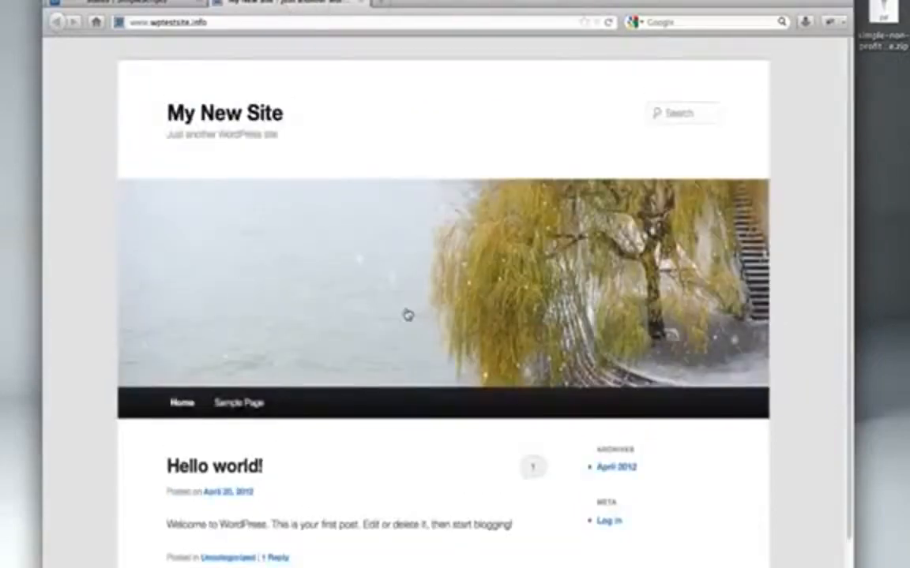
pyautogui.click(120, 3)
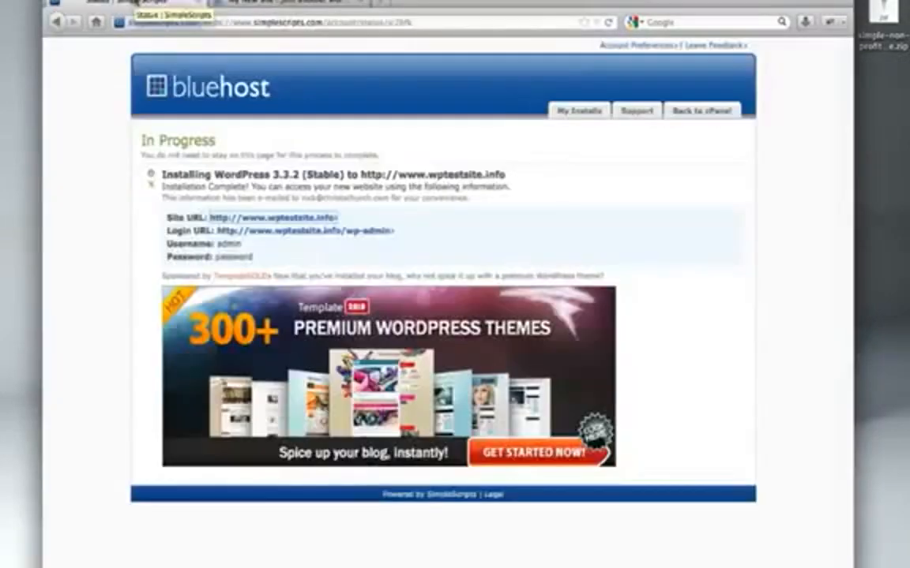
pyautogui.click(370, 233)
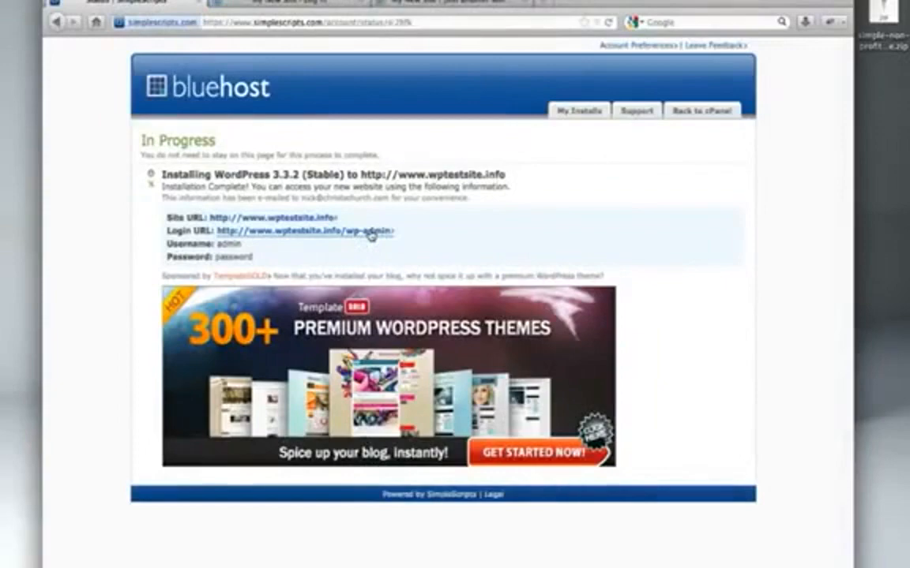
# - Switch to the My New Site login tab and go to Appearance > Themes
pyautogui.click(315, 6)
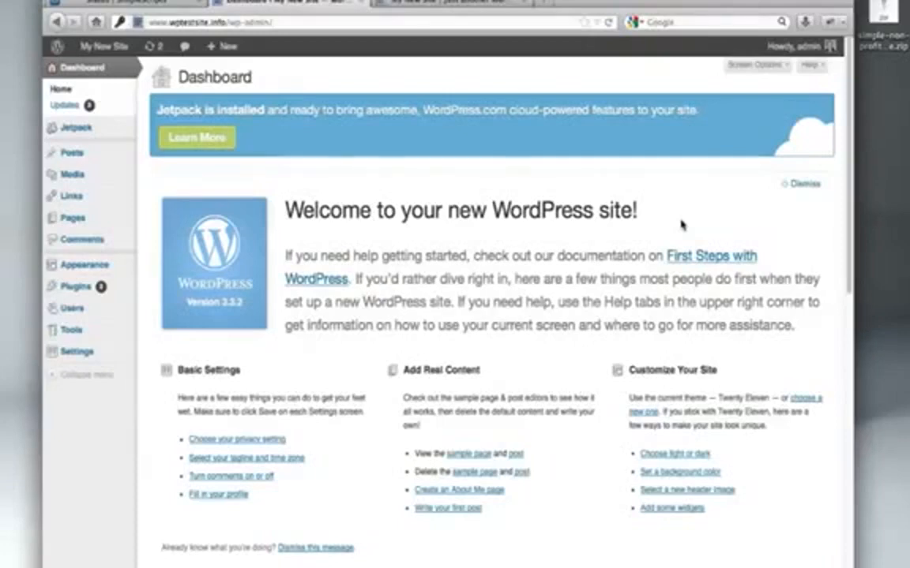
pyautogui.moveTo(117, 273)
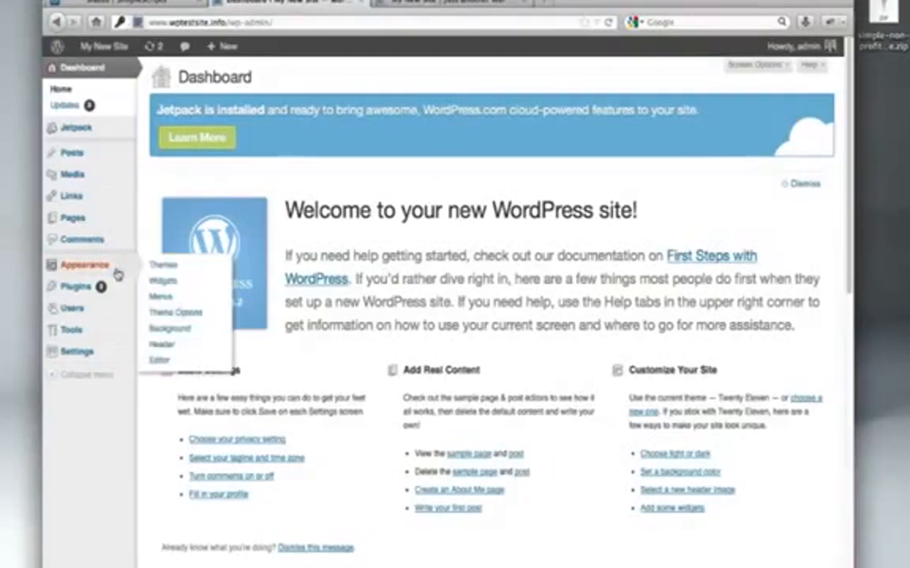
pyautogui.click(163, 264)
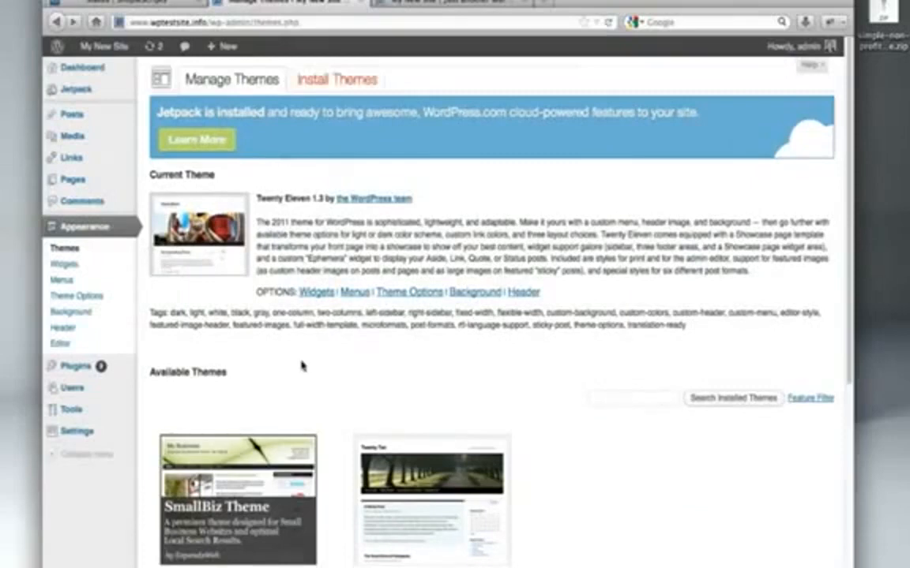
# - Upload simple-non-profit-theme.zip from the Desktop and install it
pyautogui.click(340, 88)
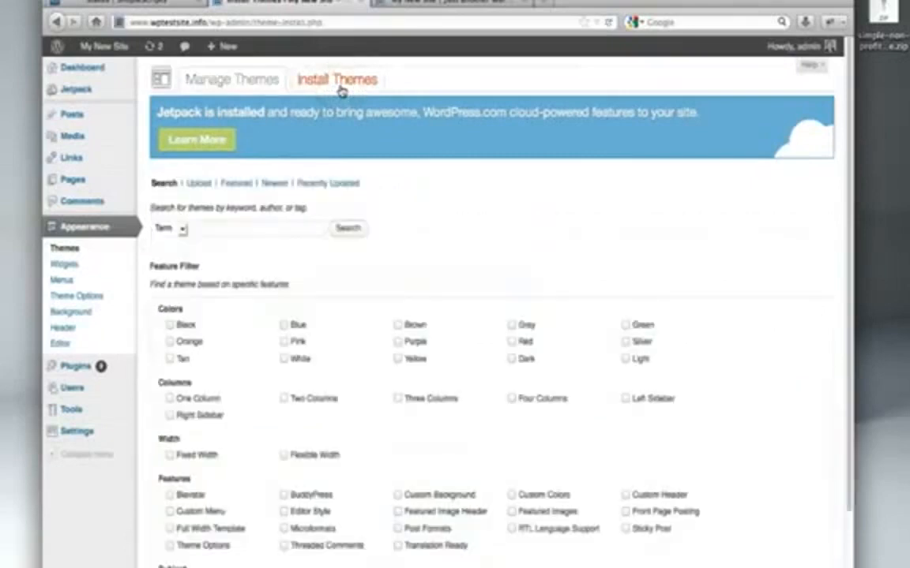
pyautogui.click(198, 183)
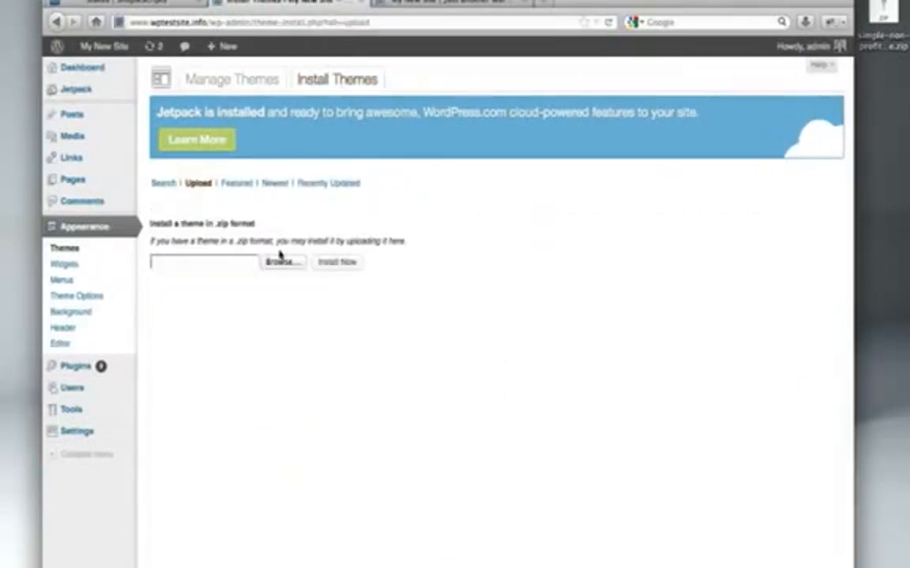
pyautogui.click(281, 267)
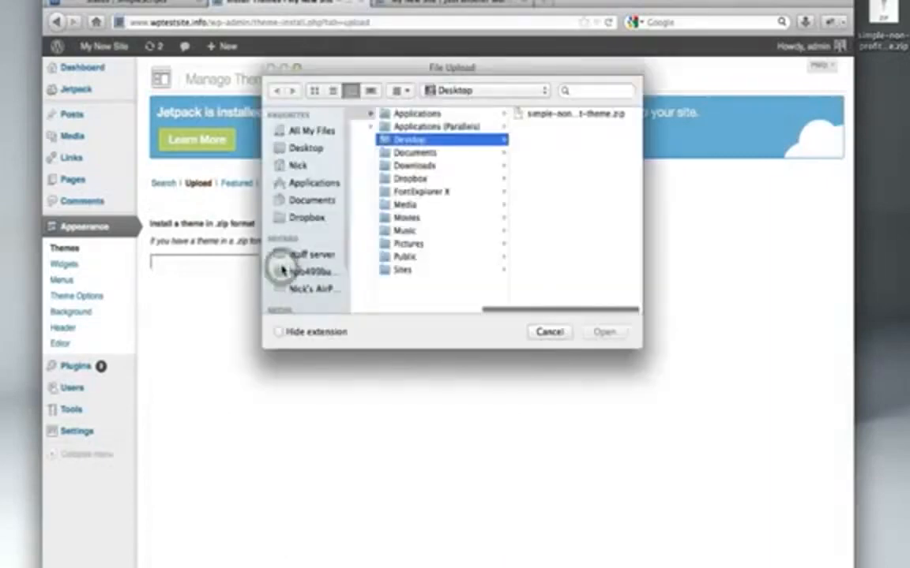
pyautogui.click(580, 114)
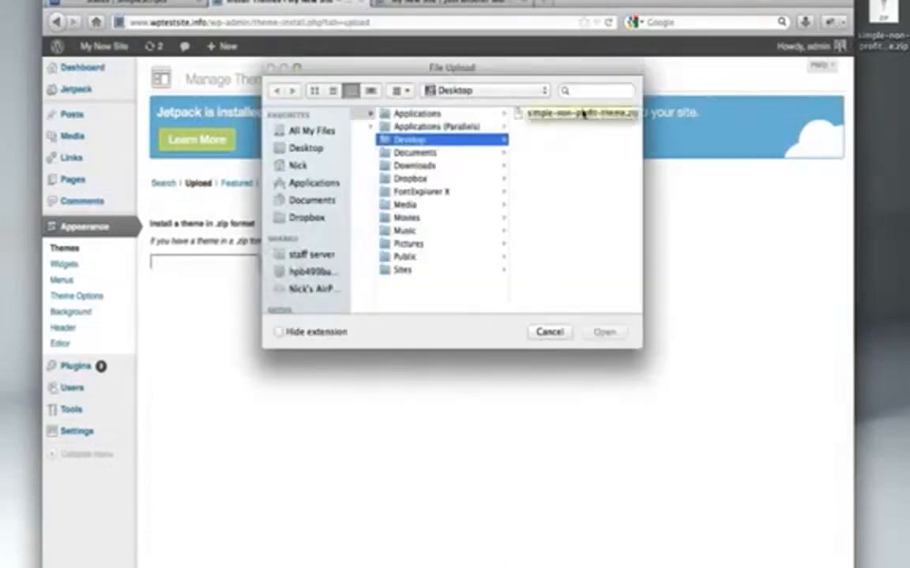
pyautogui.click(605, 331)
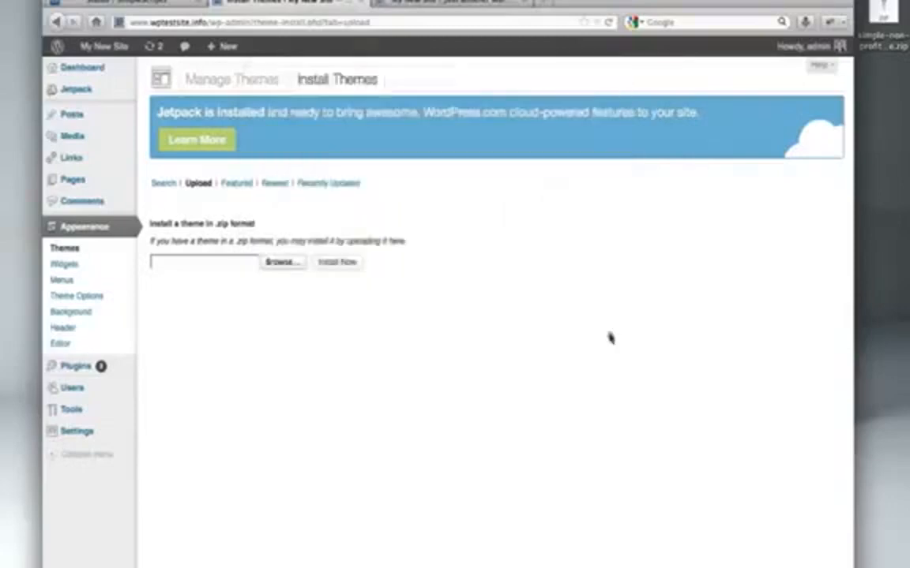
pyautogui.click(336, 265)
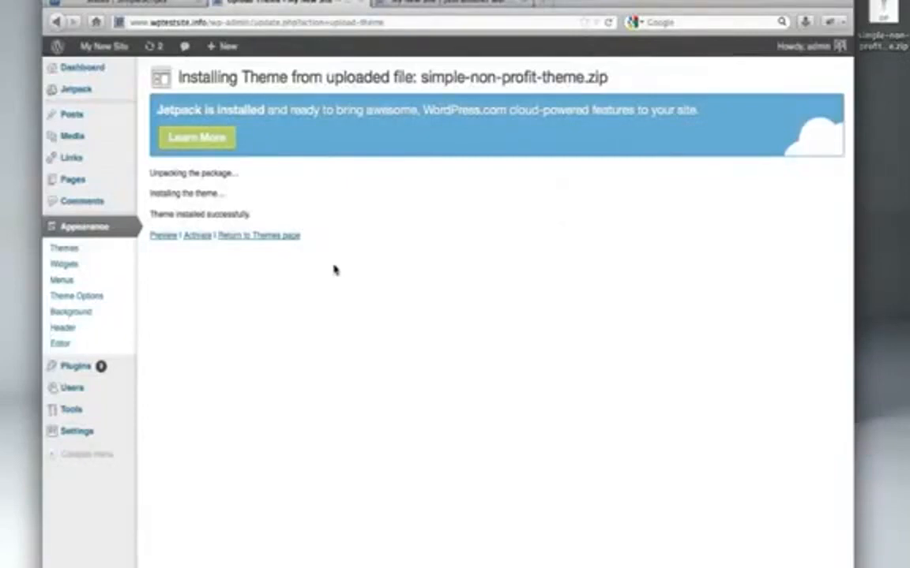
# - Activate Simple Non-Profit Theme and reload the site's front page to see it
pyautogui.click(195, 242)
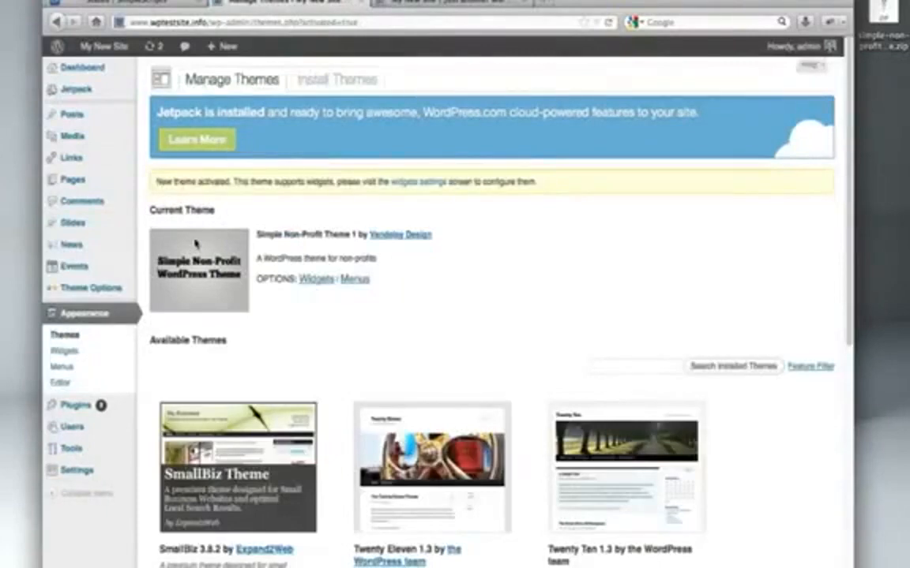
pyautogui.click(397, 3)
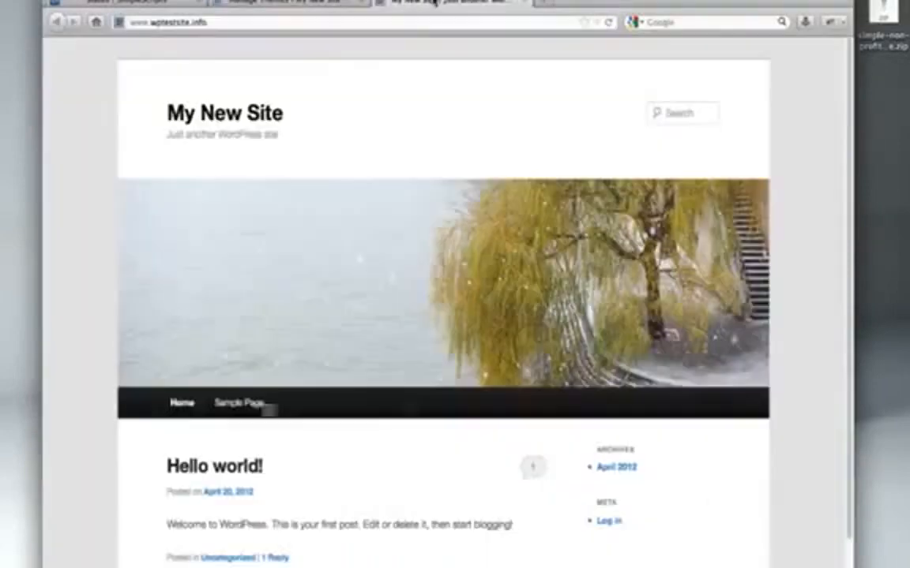
pyautogui.click(610, 24)
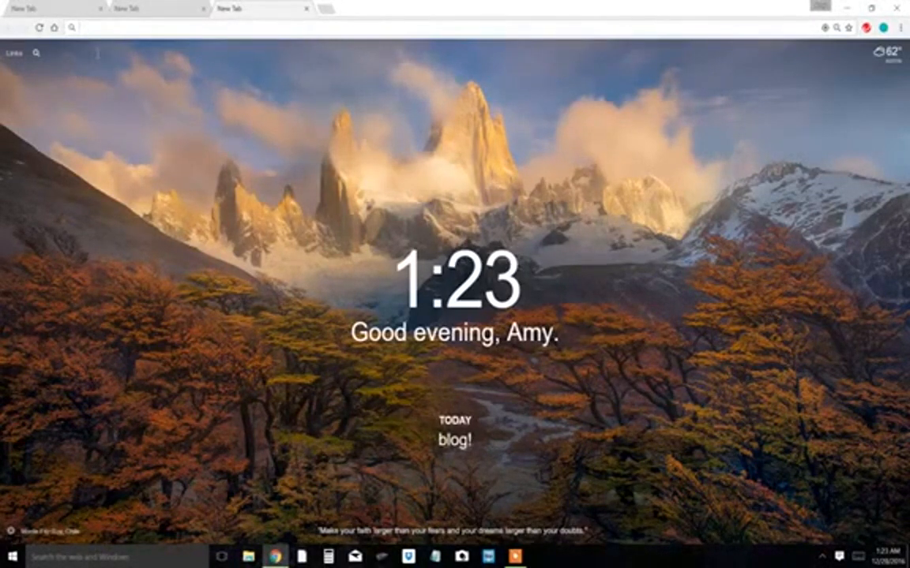
# - Load bluehost.com in the first tab and start signup with 'get started now'
pyautogui.click(72, 6)
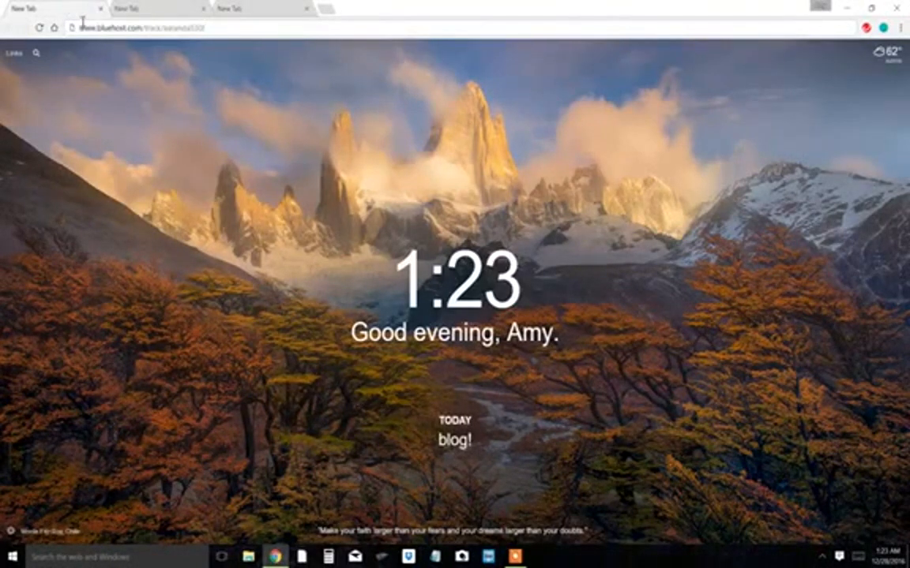
pyautogui.click(99, 27)
pyautogui.press('Return')
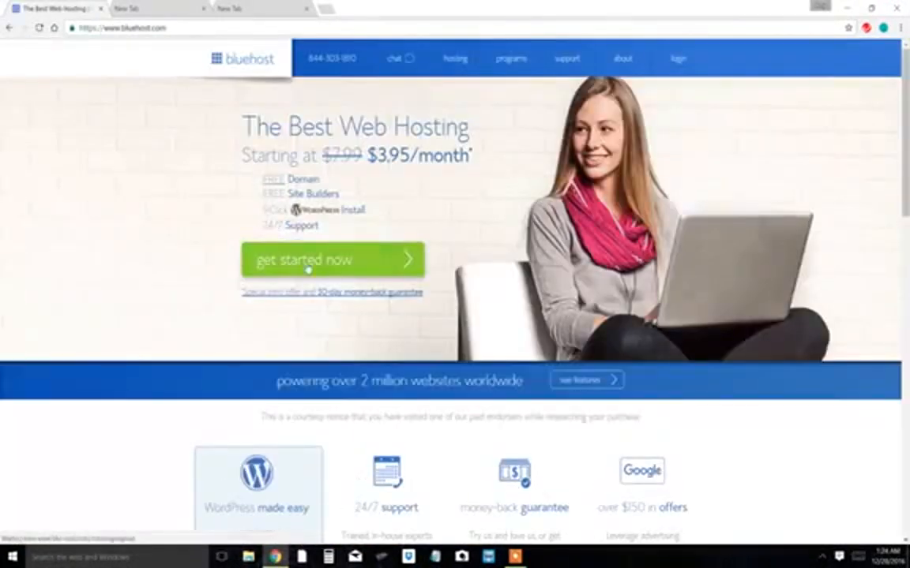
pyautogui.click(311, 261)
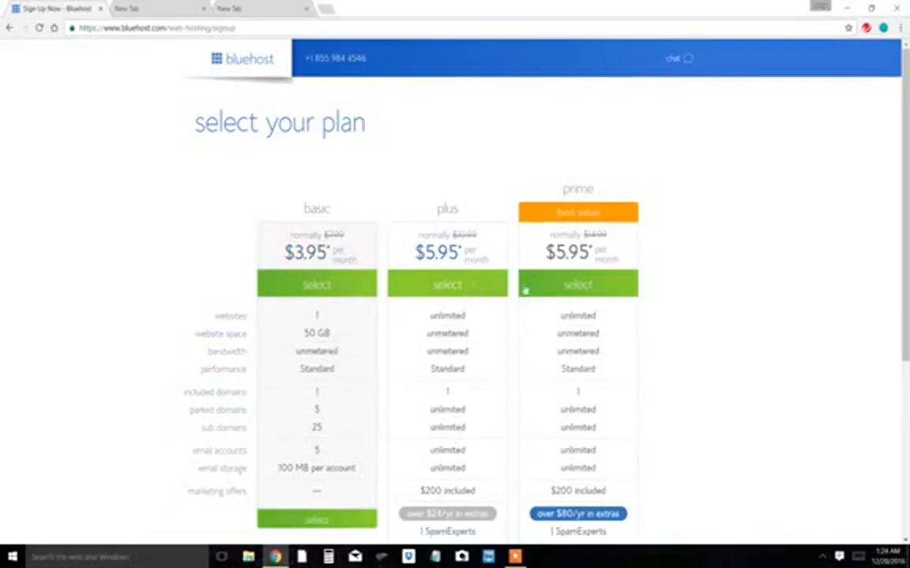
# - Choose the Basic hosting plan and submit lady-hifi.com as the new domain
pyautogui.click(323, 287)
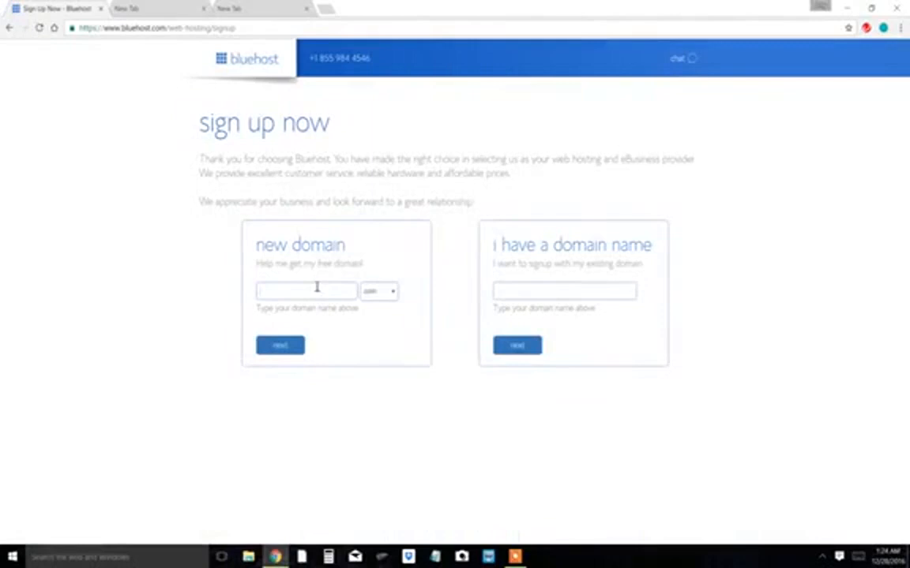
pyautogui.click(316, 287)
pyautogui.write('lady-hifi')
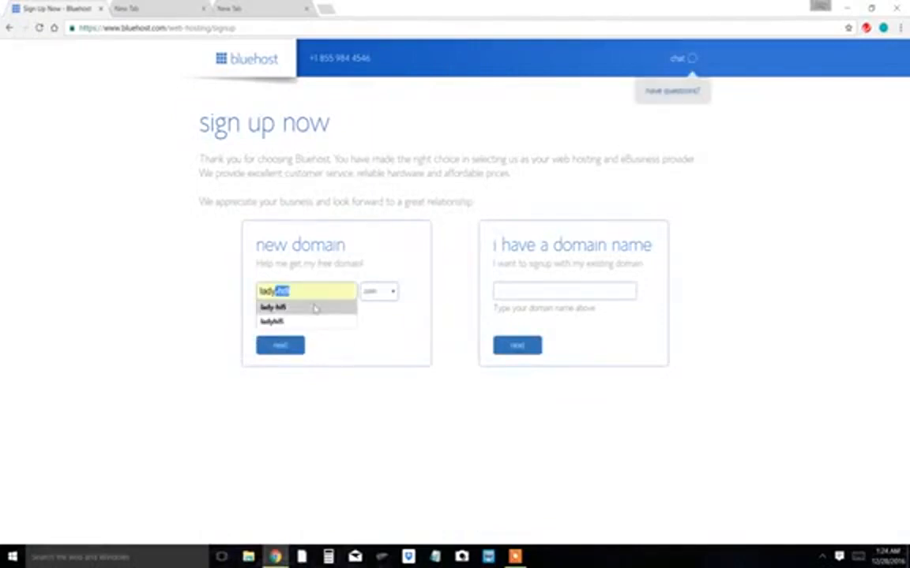
pyautogui.click(315, 307)
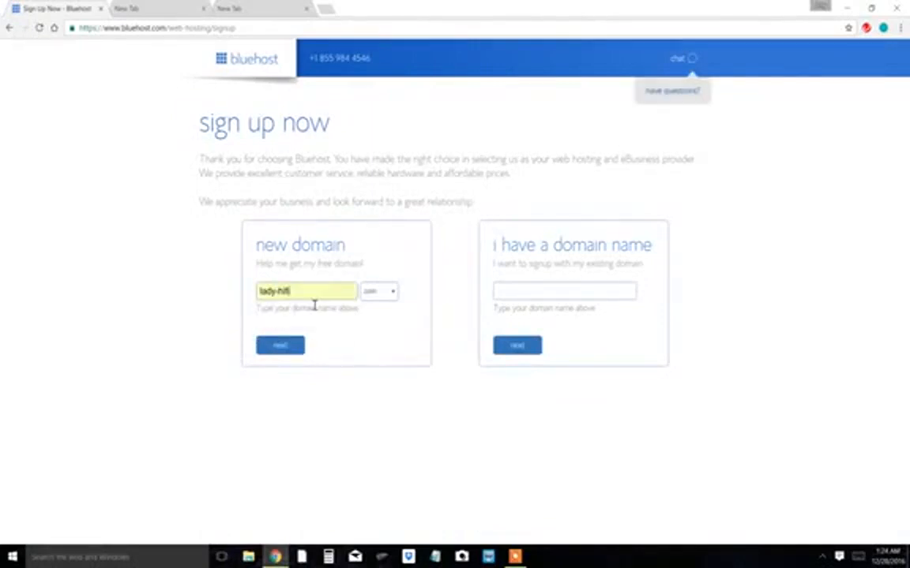
pyautogui.click(290, 347)
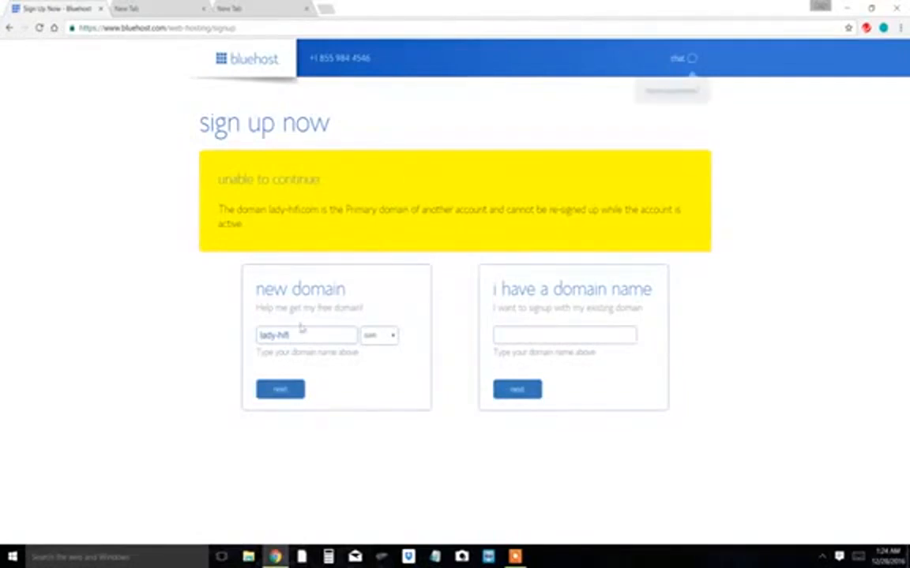
# - Replace the refused domain with hiyatoday.com and continue the signup
pyautogui.click(300, 332)
pyautogui.hotkey('ctrl', 'a')
pyautogui.press('BackSpace')
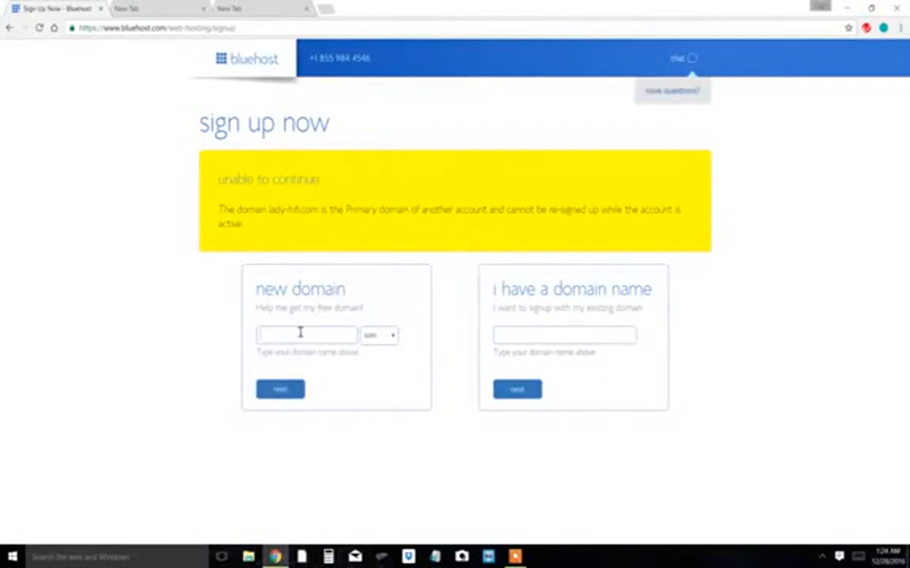
pyautogui.write('hyjltoday')
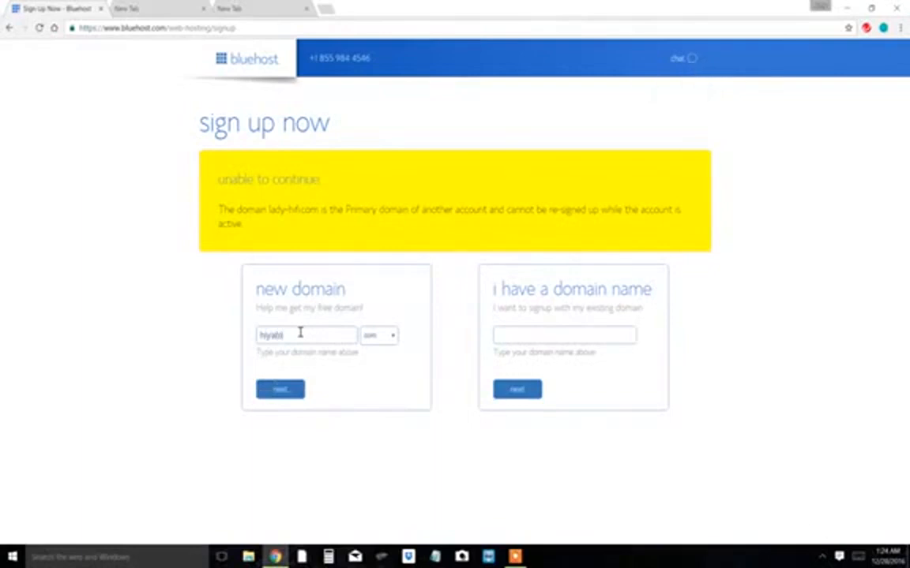
pyautogui.click(281, 390)
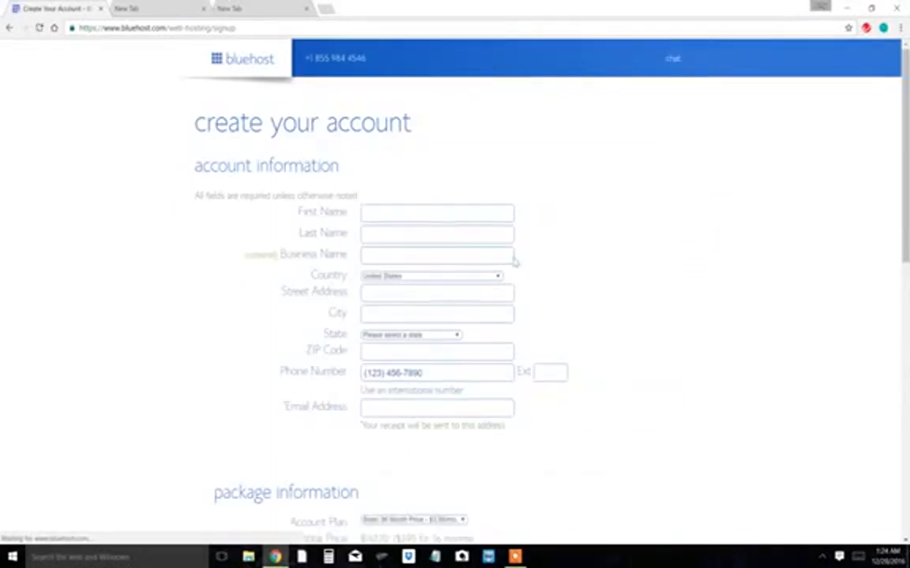
# - Set the Account Plan to Basic 12 Month and remove the Site Backup Pro and SiteLock Security add-ons
pyautogui.scroll(-3, 524, 315)
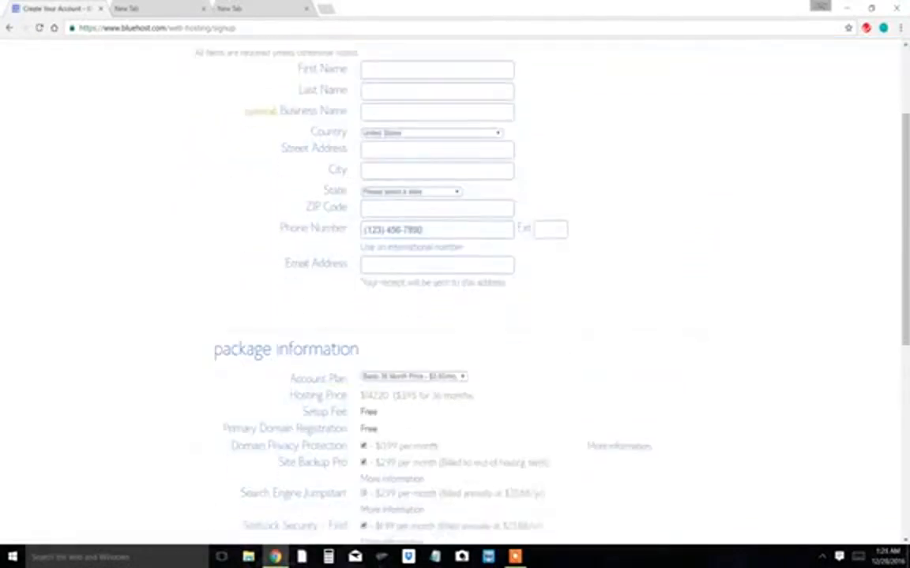
pyautogui.scroll(1, 597, 213)
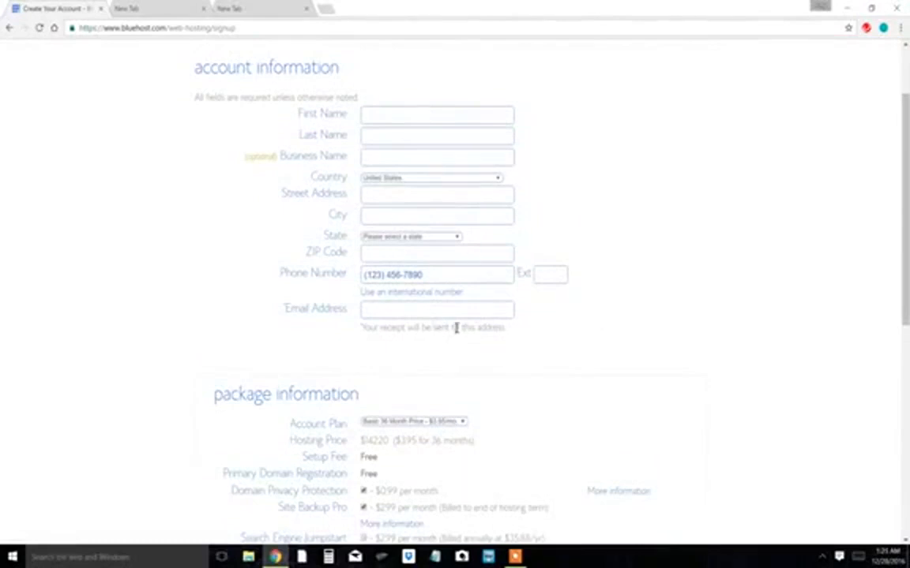
pyautogui.scroll(-4, 455, 325)
pyautogui.scroll(-1, 455, 316)
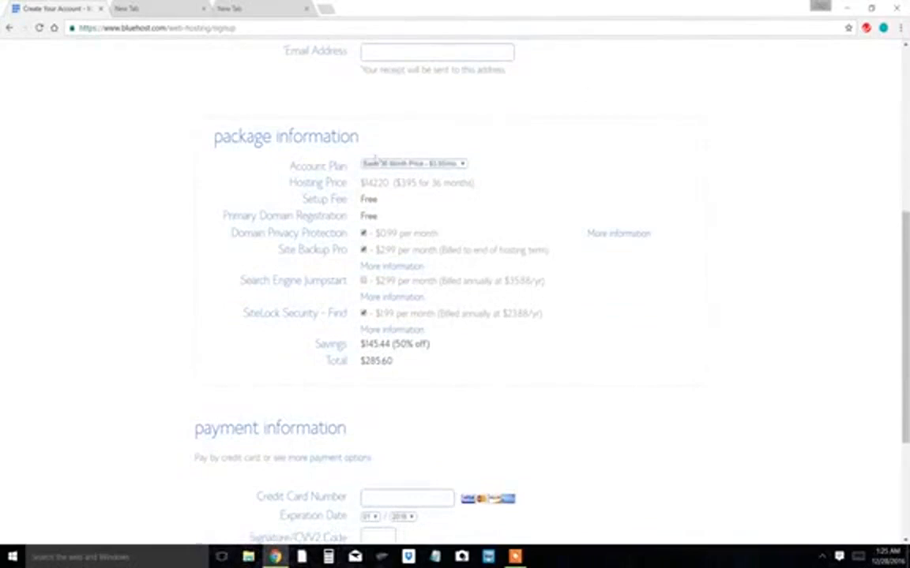
pyautogui.click(381, 165)
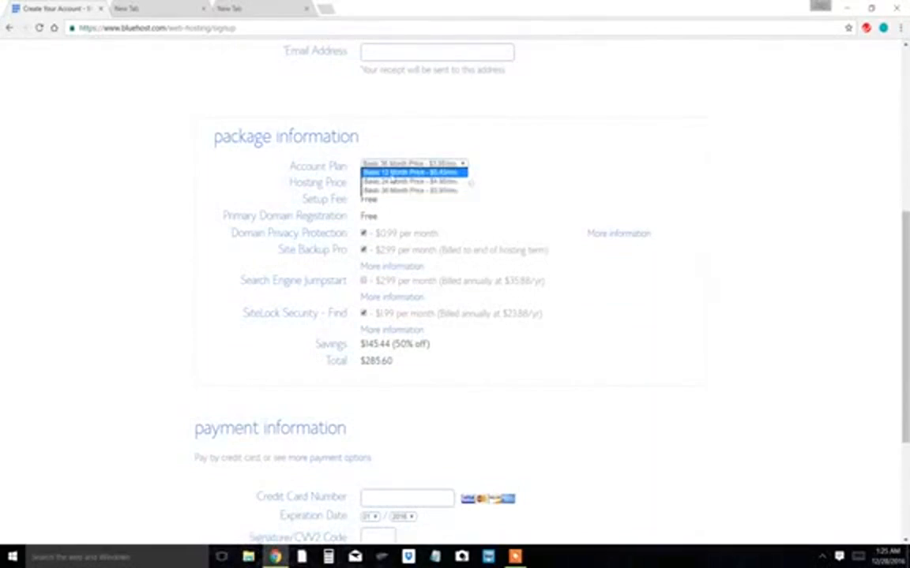
pyautogui.click(393, 172)
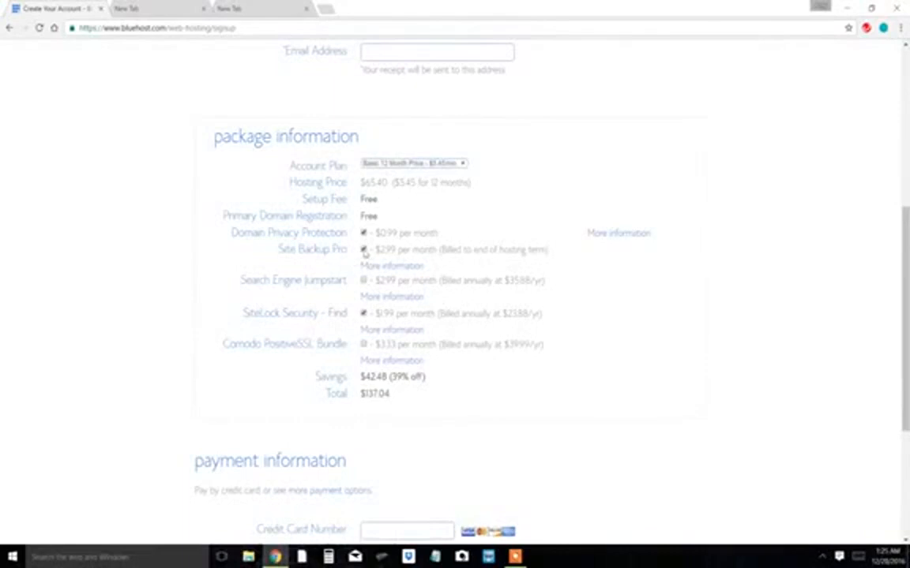
pyautogui.click(364, 250)
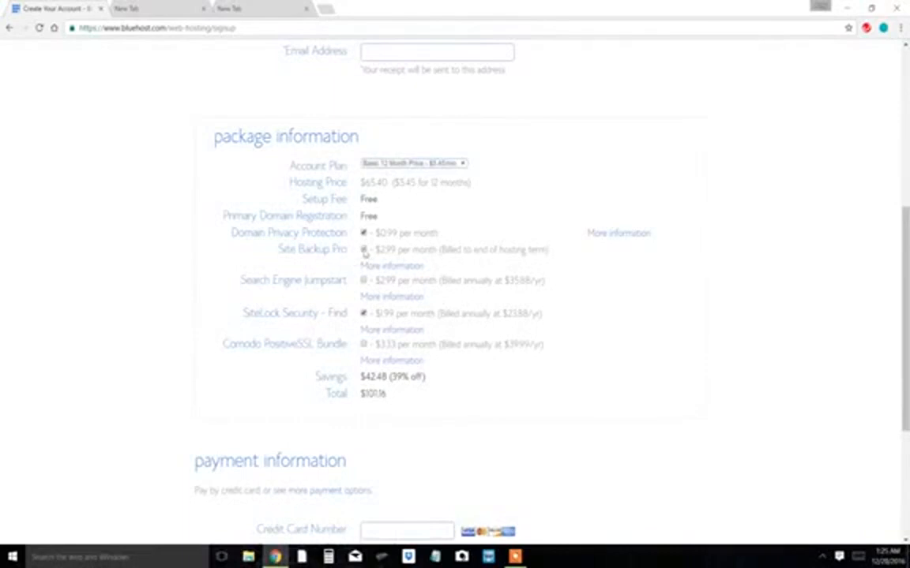
pyautogui.click(364, 314)
# - Compare 24- and 36-month prices, revert to Basic 12 Month, and accept the privacy policy and terms
pyautogui.click(387, 163)
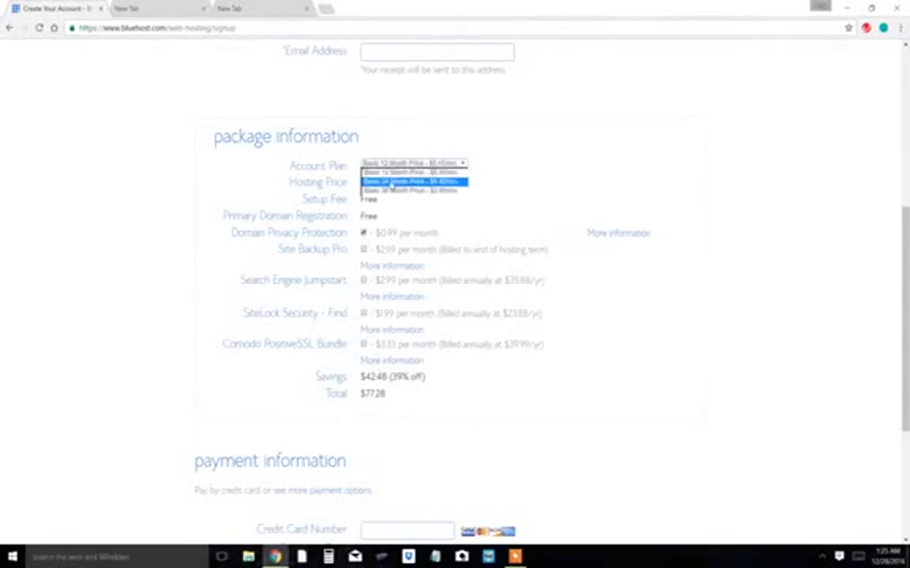
pyautogui.click(390, 183)
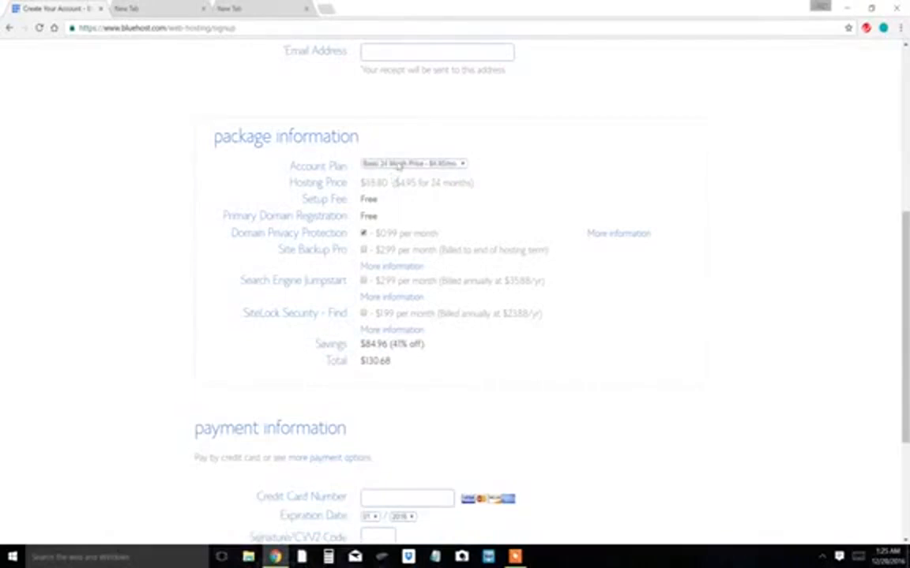
pyautogui.click(395, 164)
pyautogui.click(401, 191)
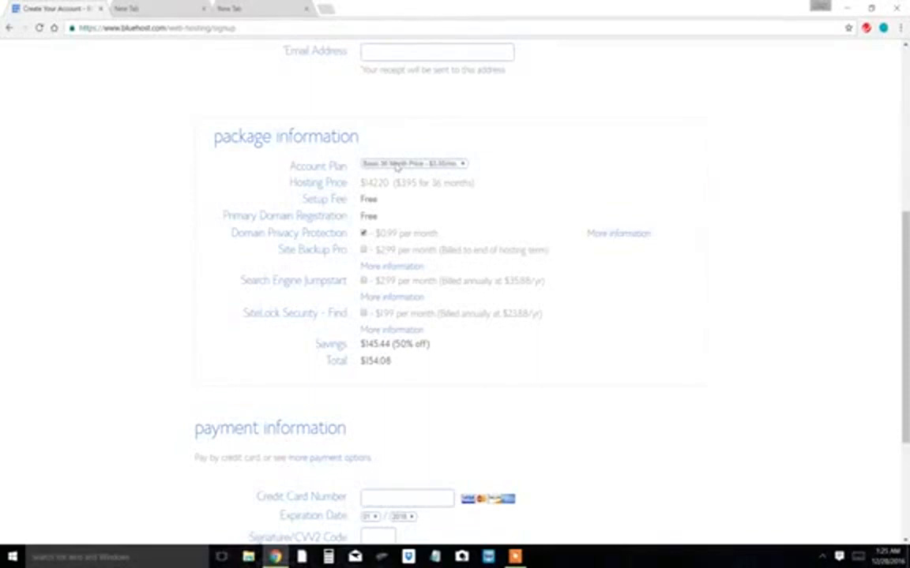
pyautogui.click(397, 164)
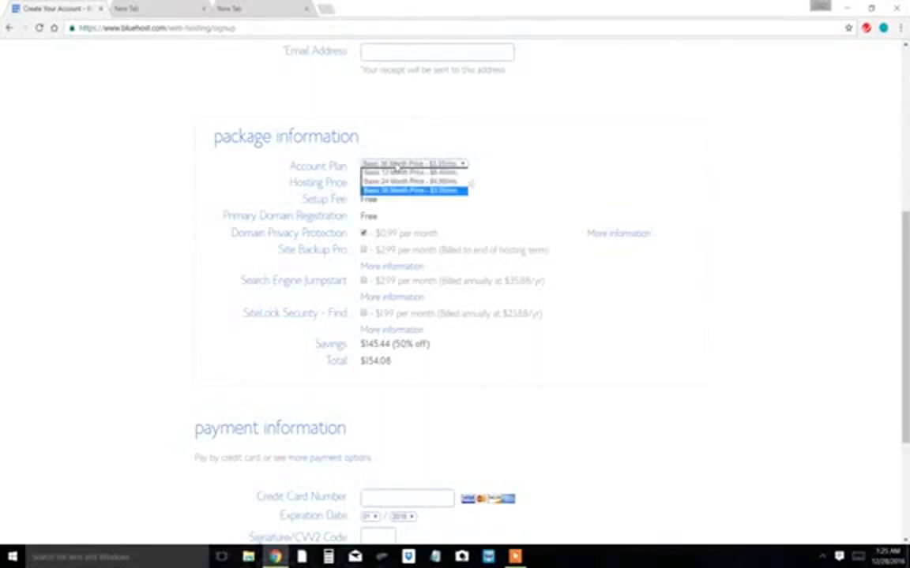
pyautogui.click(397, 192)
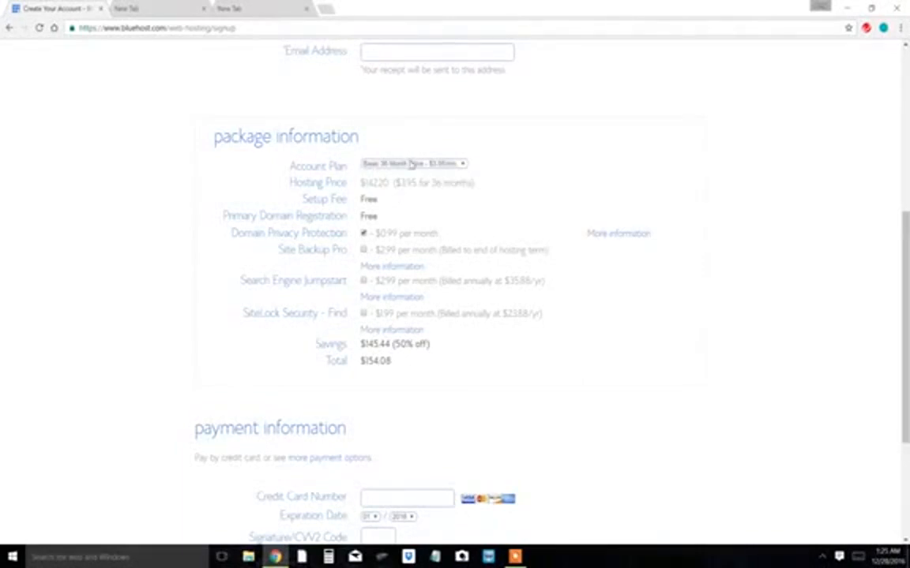
pyautogui.click(410, 163)
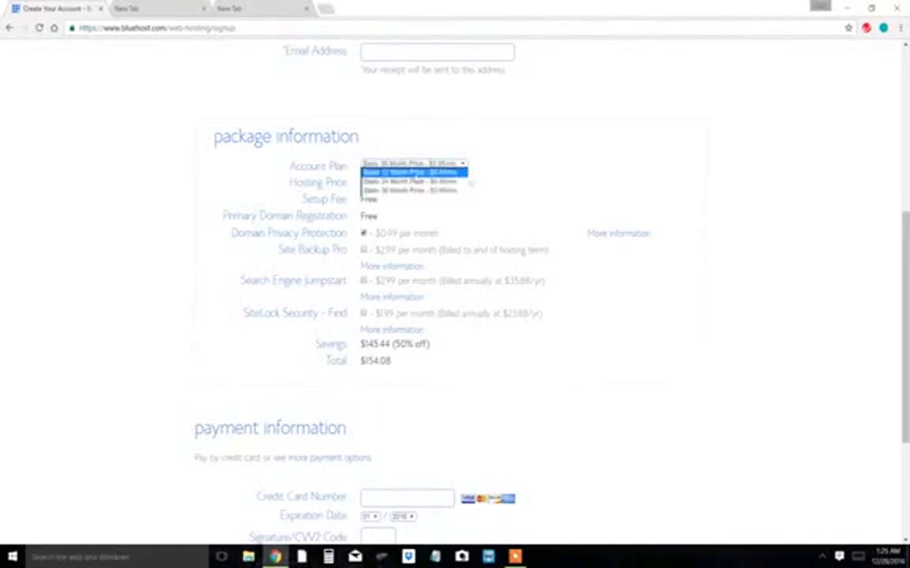
pyautogui.click(414, 172)
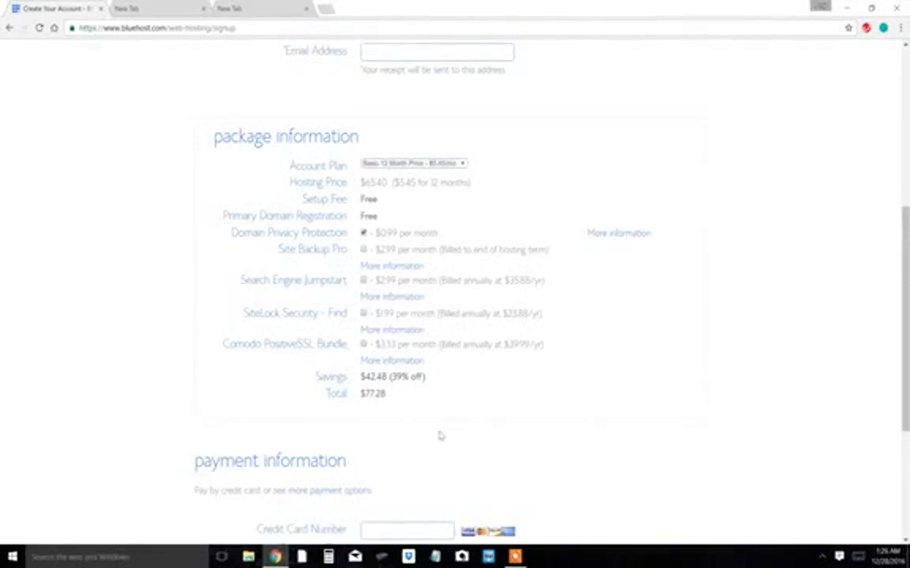
pyautogui.scroll(-3, 440, 436)
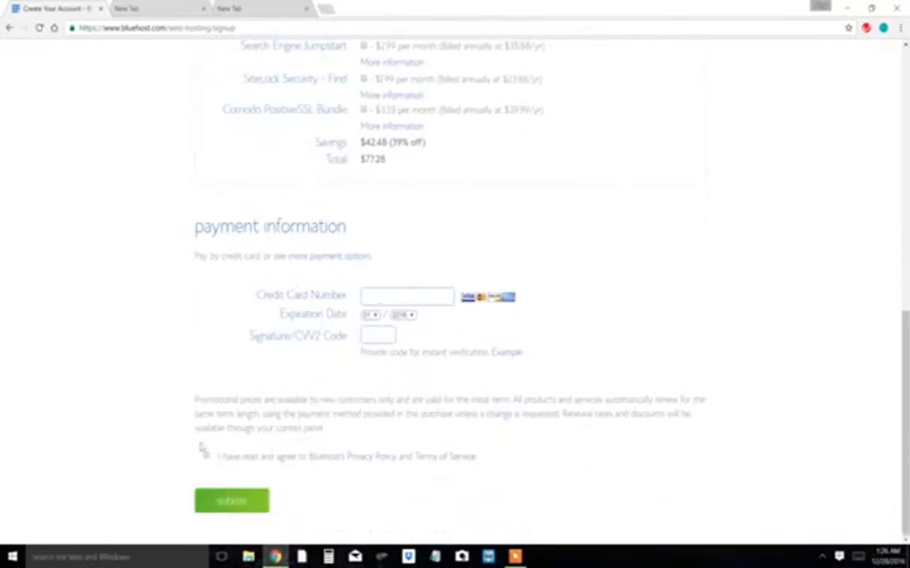
pyautogui.click(205, 457)
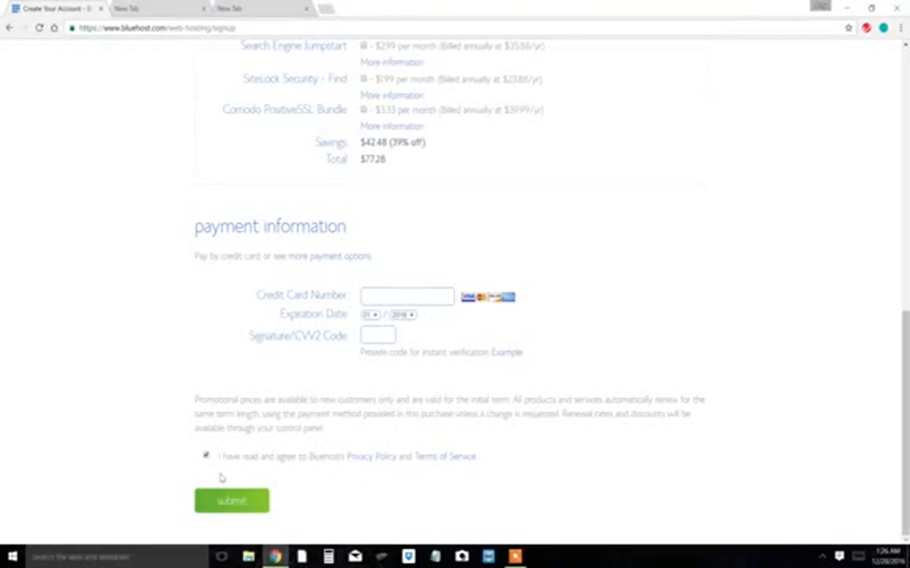
# - Load my.bluehost.com/hosting/cpanel in the second tab and scroll through the cPanel sections
pyautogui.click(158, 8)
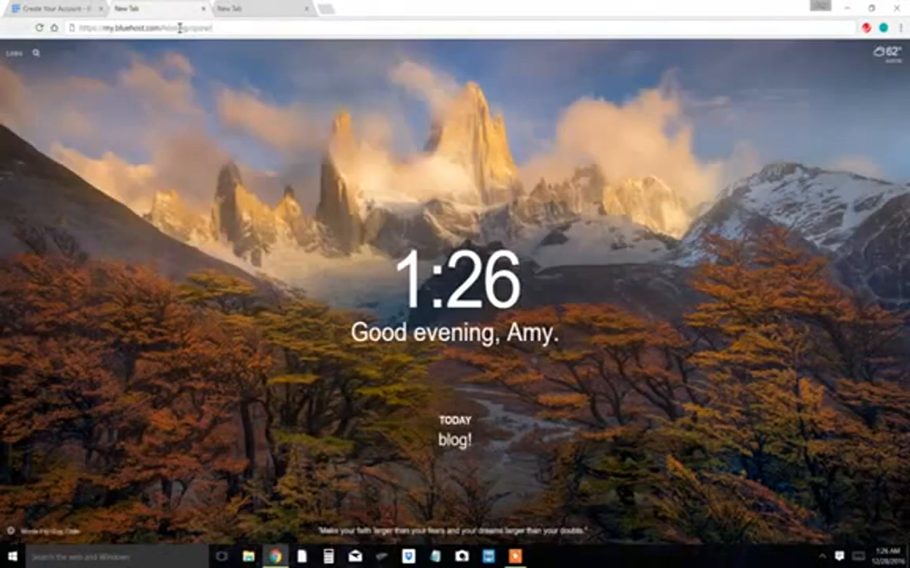
pyautogui.press('Return')
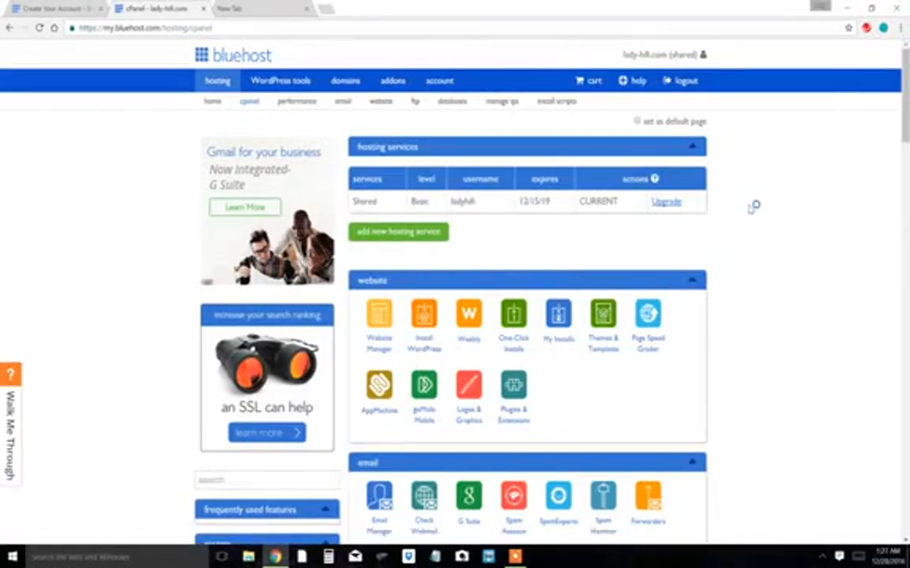
pyautogui.scroll(-2, 753, 207)
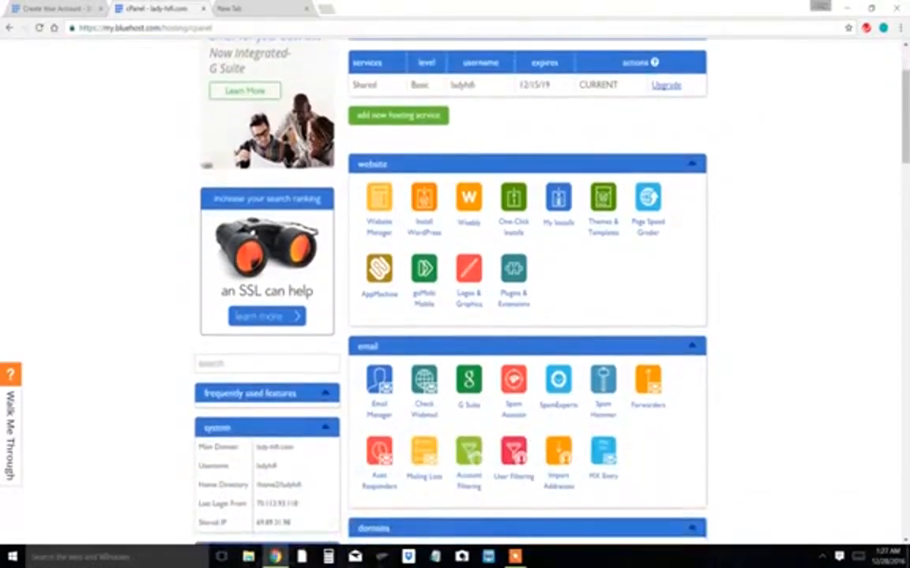
pyautogui.scroll(-5, 528, 284)
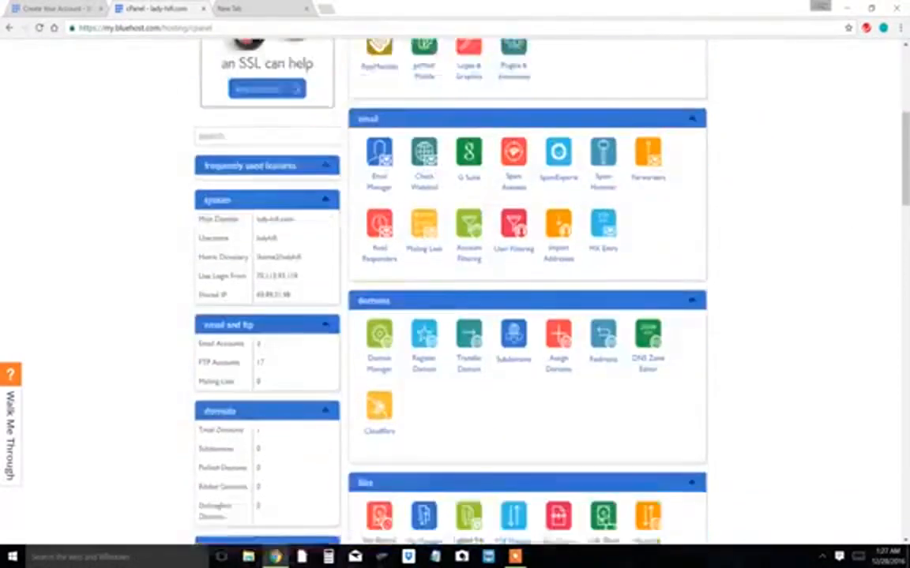
pyautogui.scroll(-7, 527, 285)
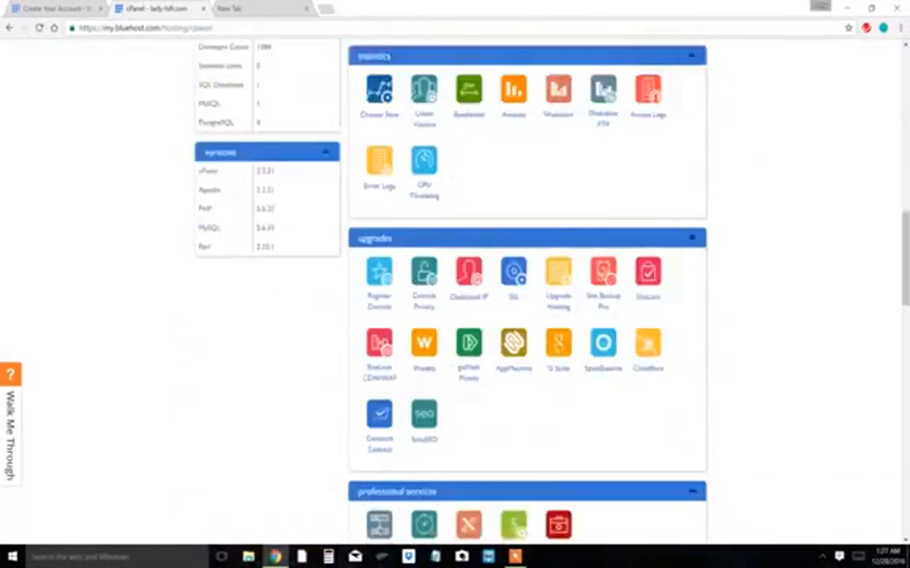
pyautogui.scroll(-3, 527, 285)
pyautogui.scroll(16, 527, 284)
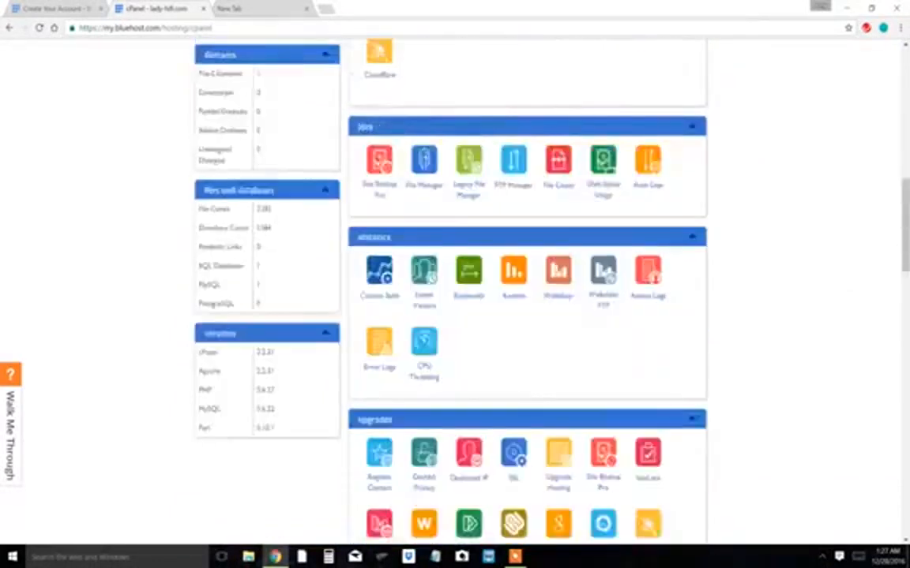
pyautogui.scroll(-1, 527, 284)
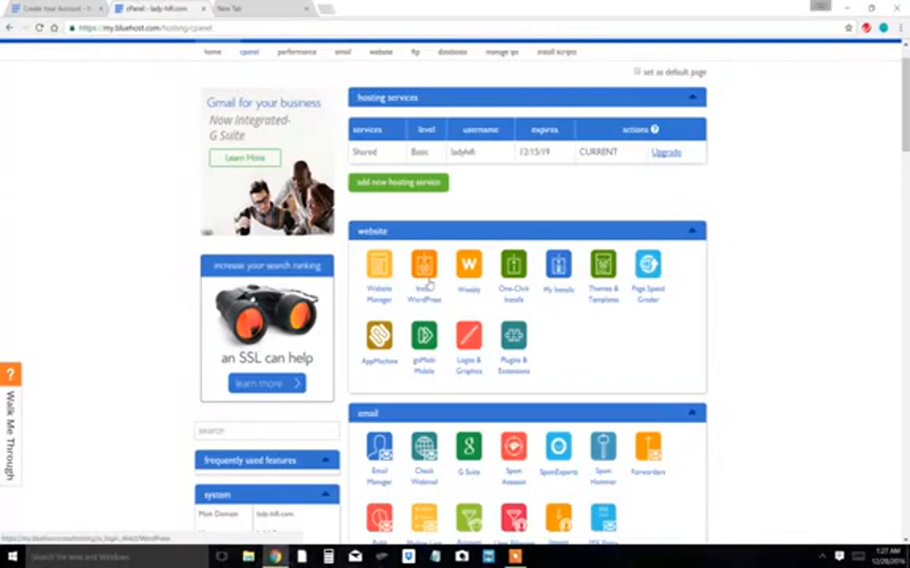
pyautogui.scroll(-2, 427, 284)
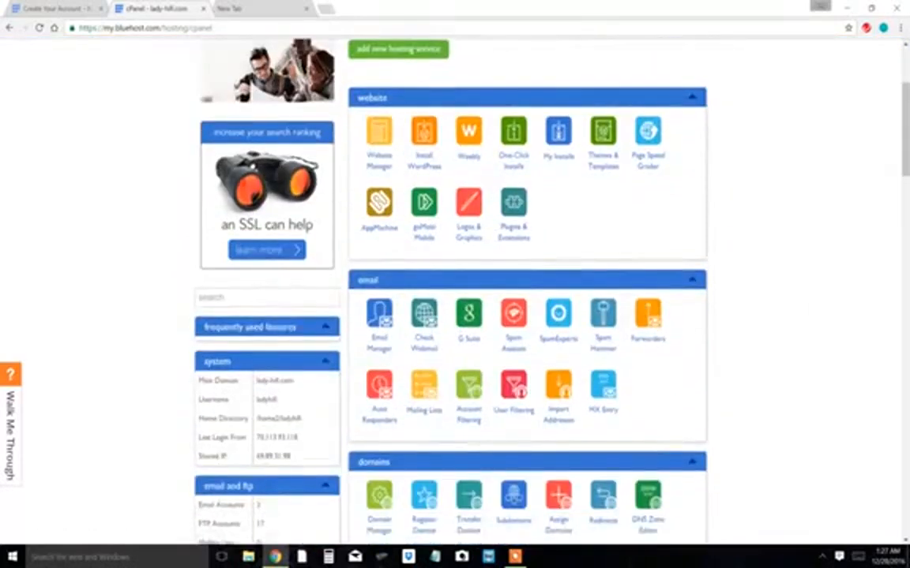
pyautogui.scroll(3, 448, 284)
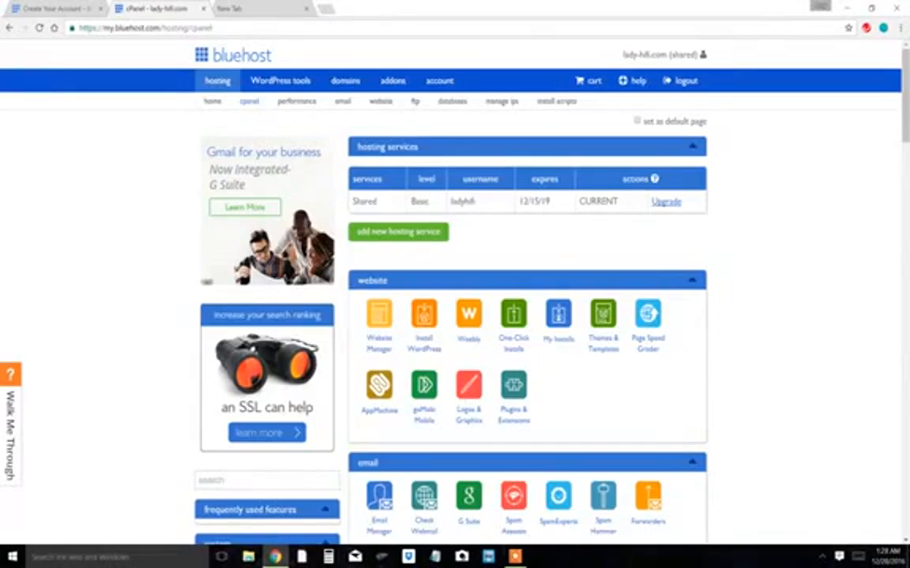
pyautogui.click(515, 556)
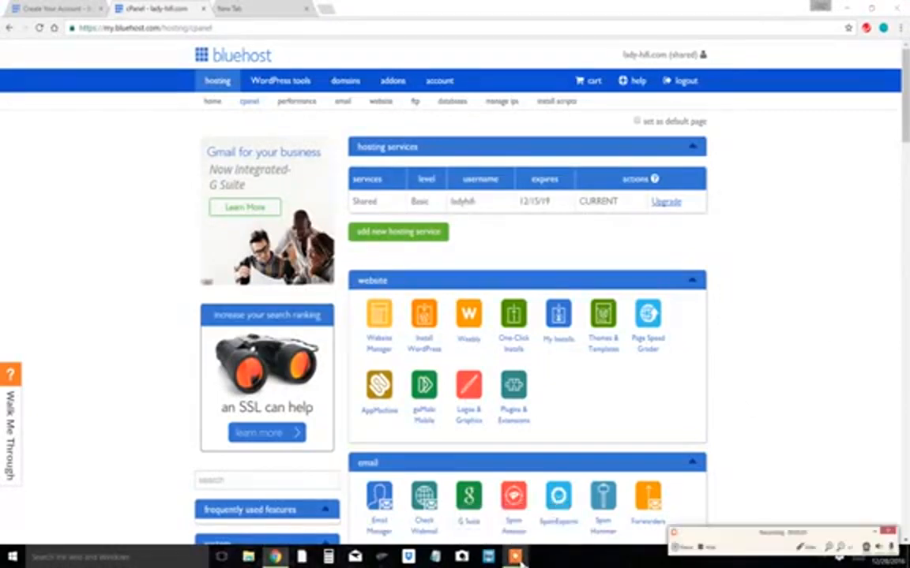